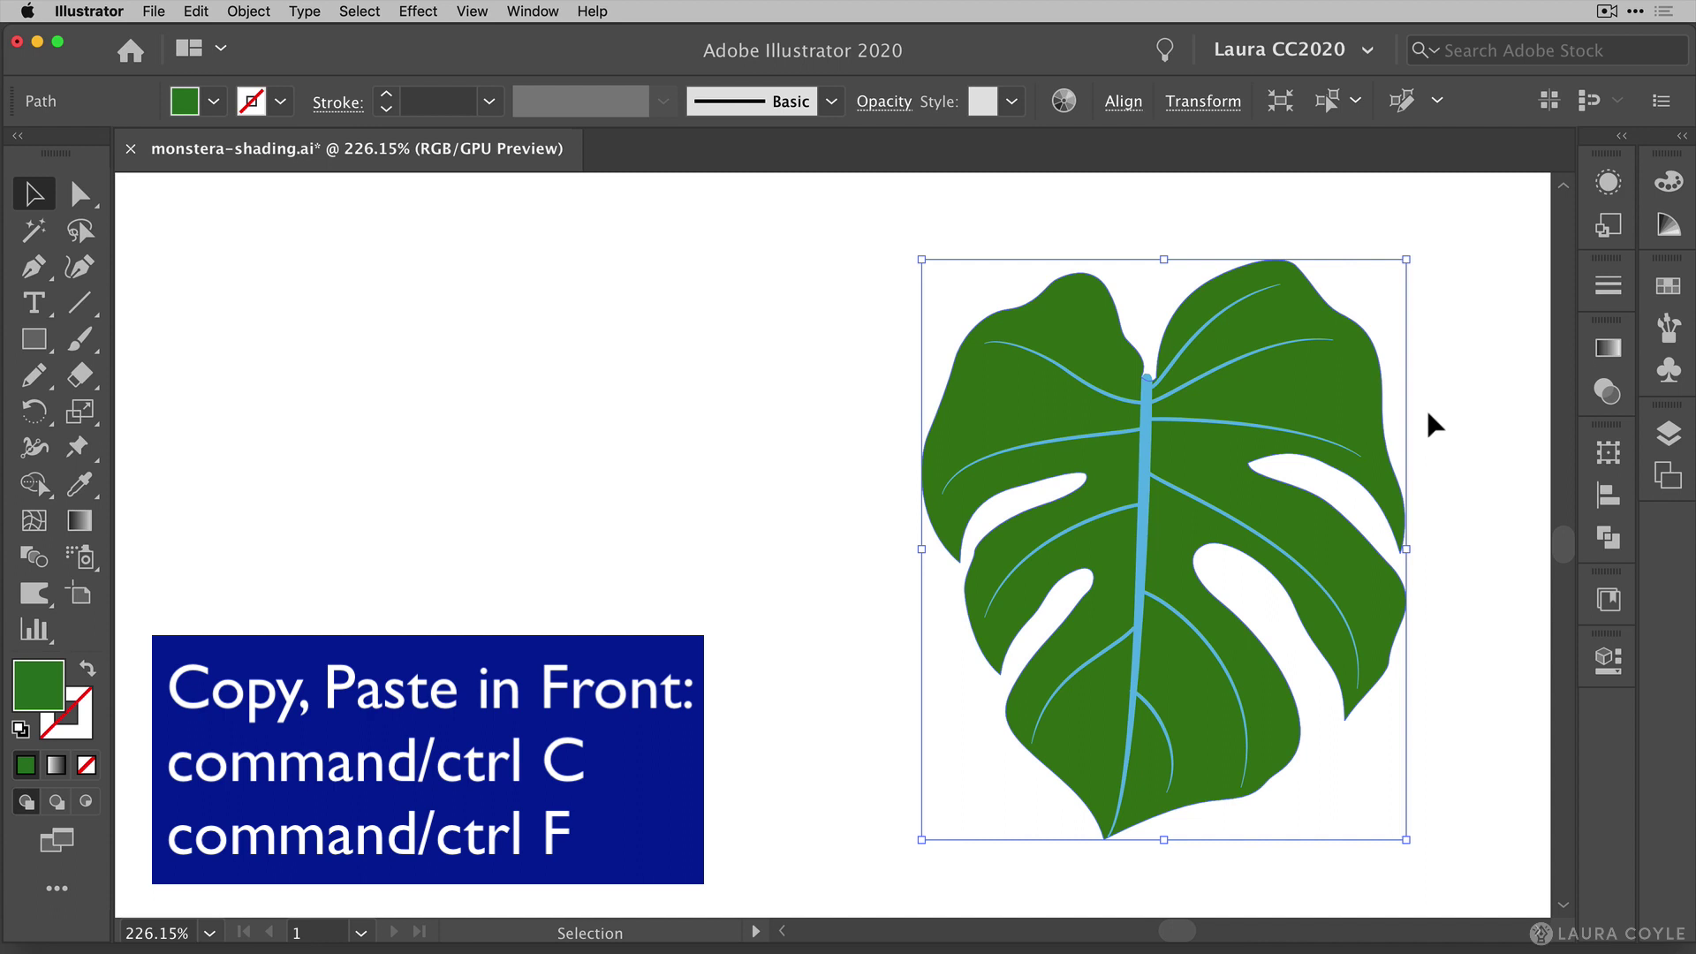
Duplicate the green leaf shape without its veins and move the copy horizontally to the left, clear of the original leaf.
key(a)
key(v)
key(super+c)
key(super+v)
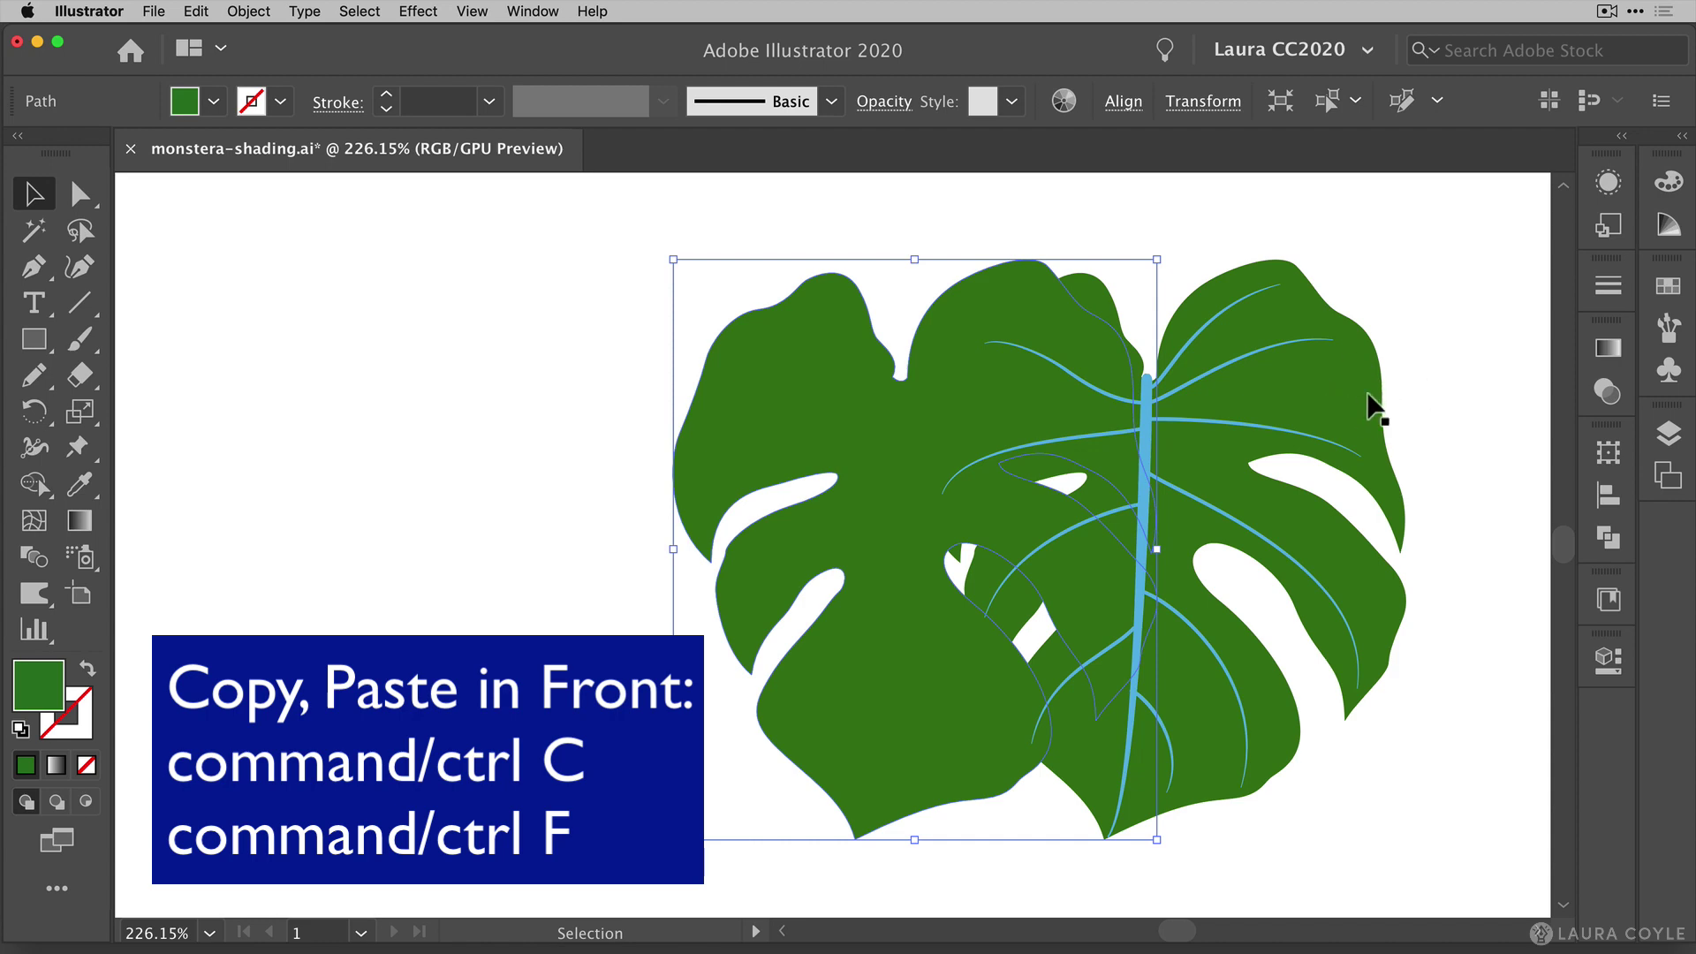
key(shift+Left)
key(shift+Left)
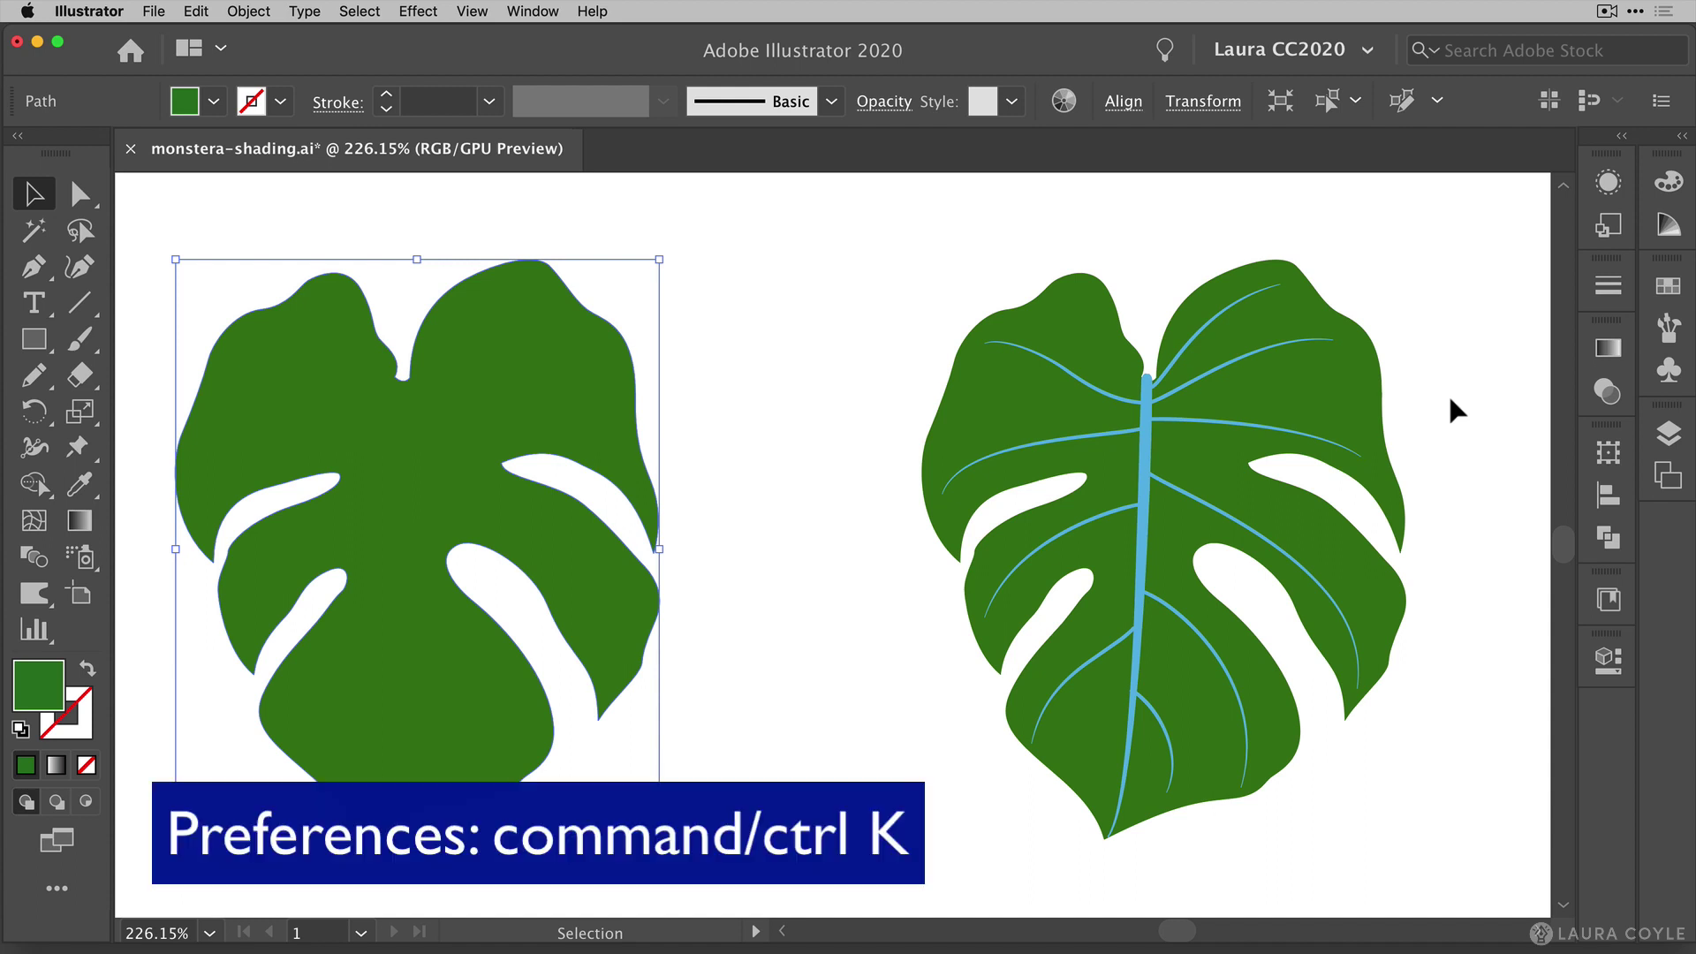
Set the keyboard increment to 1 in in the General preferences and apply it.
key(super+k)
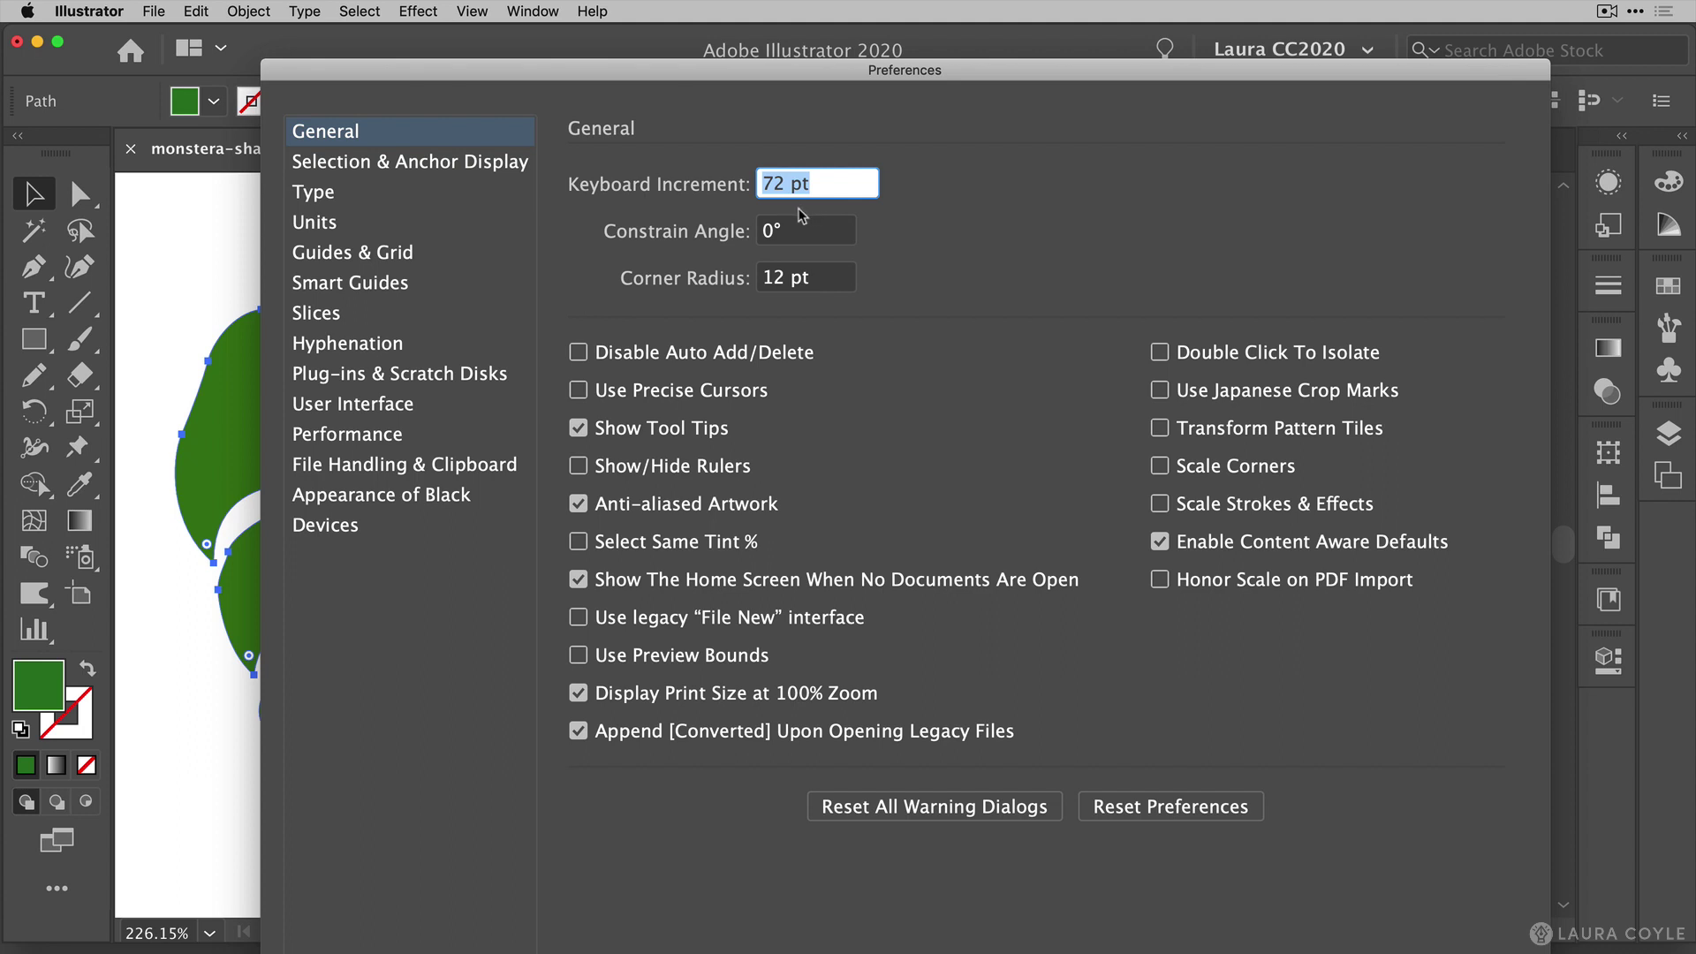
text(1in)
key(Tab)
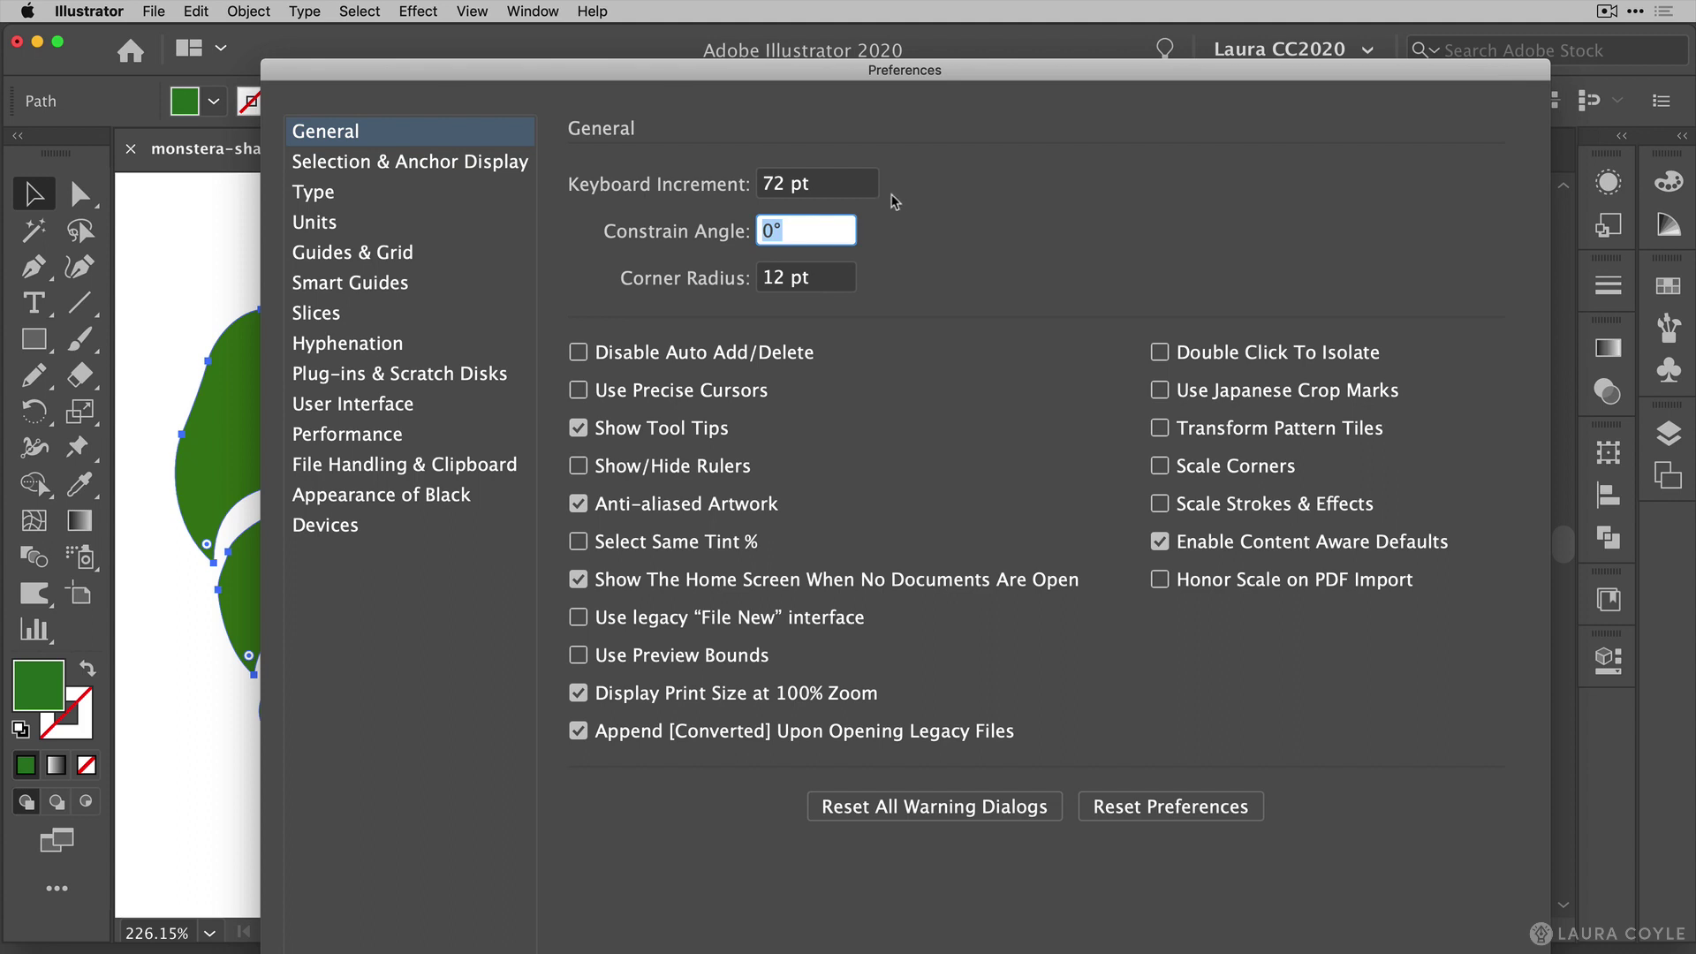
click(1453, 952)
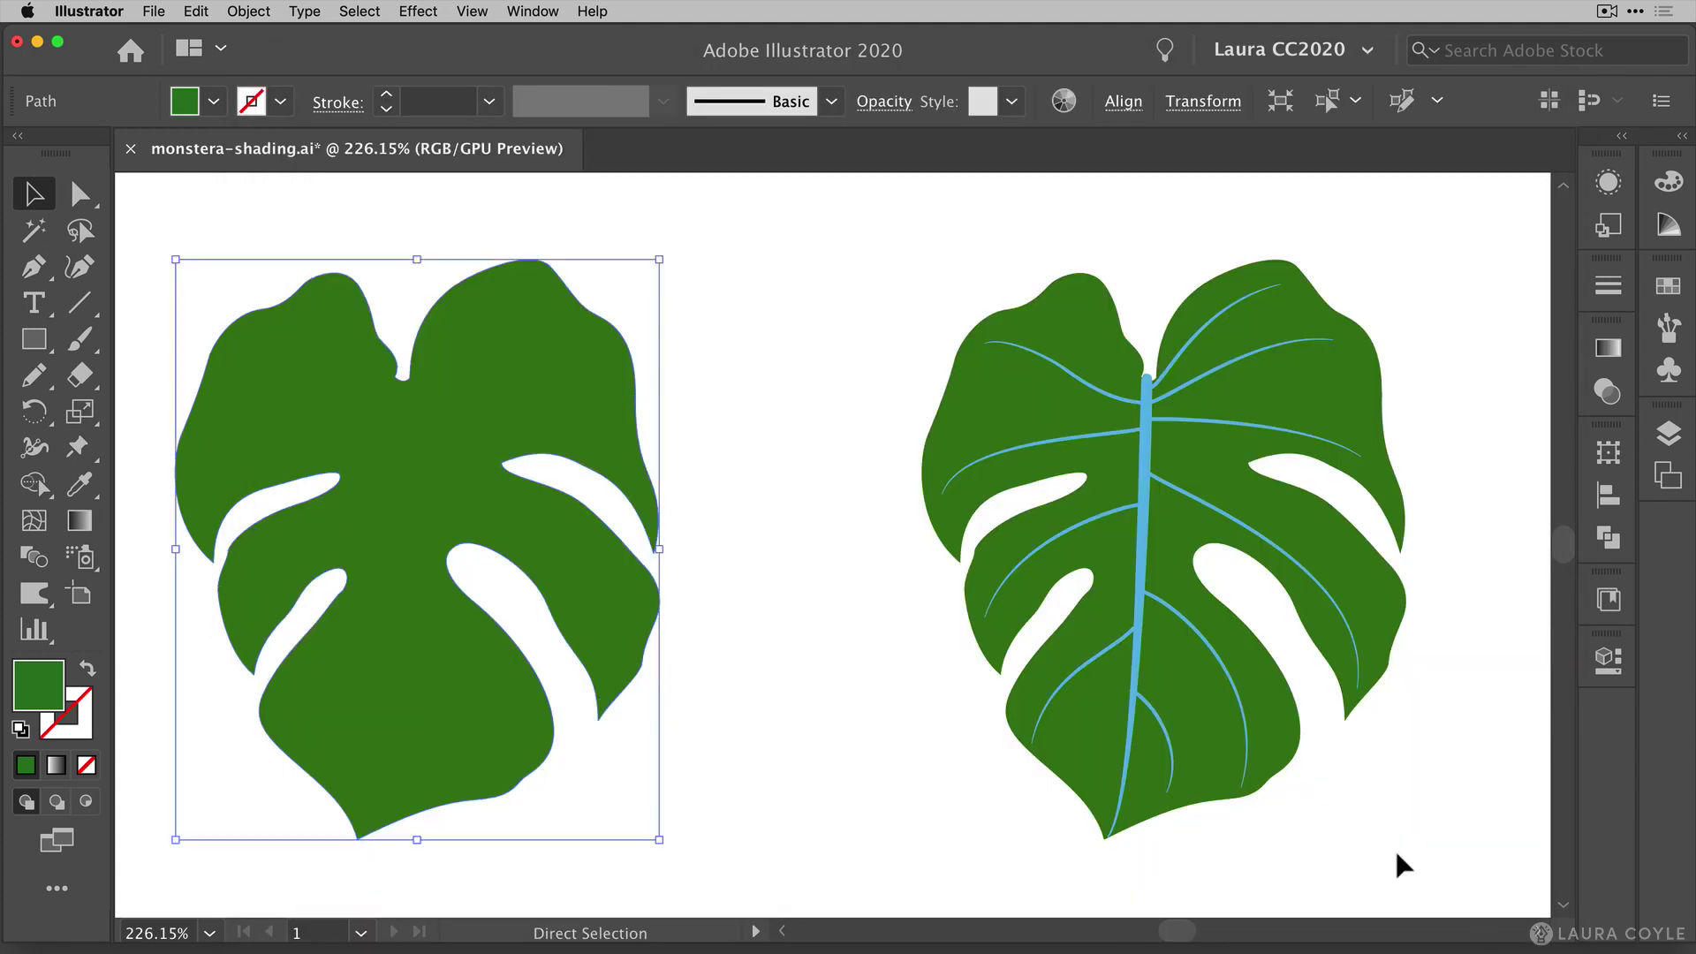
Paste a copy of the plain left leaf directly in front of it, at the same position.
click(696, 597)
drag(724, 576, 630, 629)
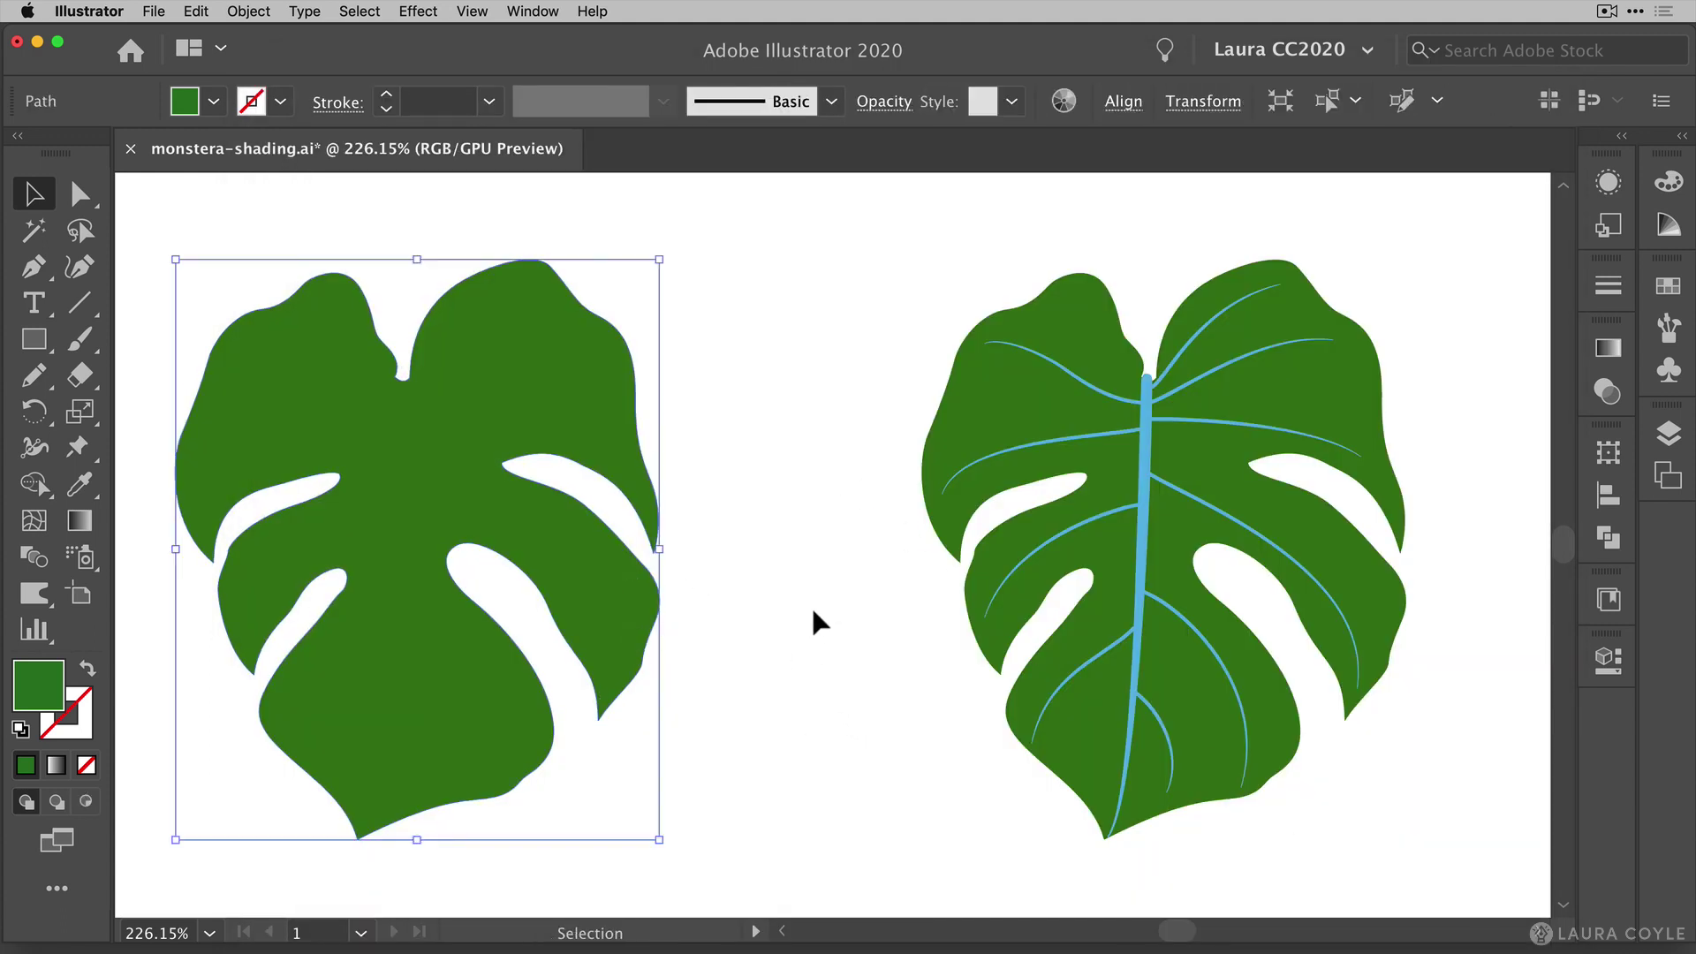
key(super)
key(super)
key(super+d)
key(super+z)
Set the front leaf copy's blending mode to Multiply and its opacity to 40%, and deselect it.
click(1607, 389)
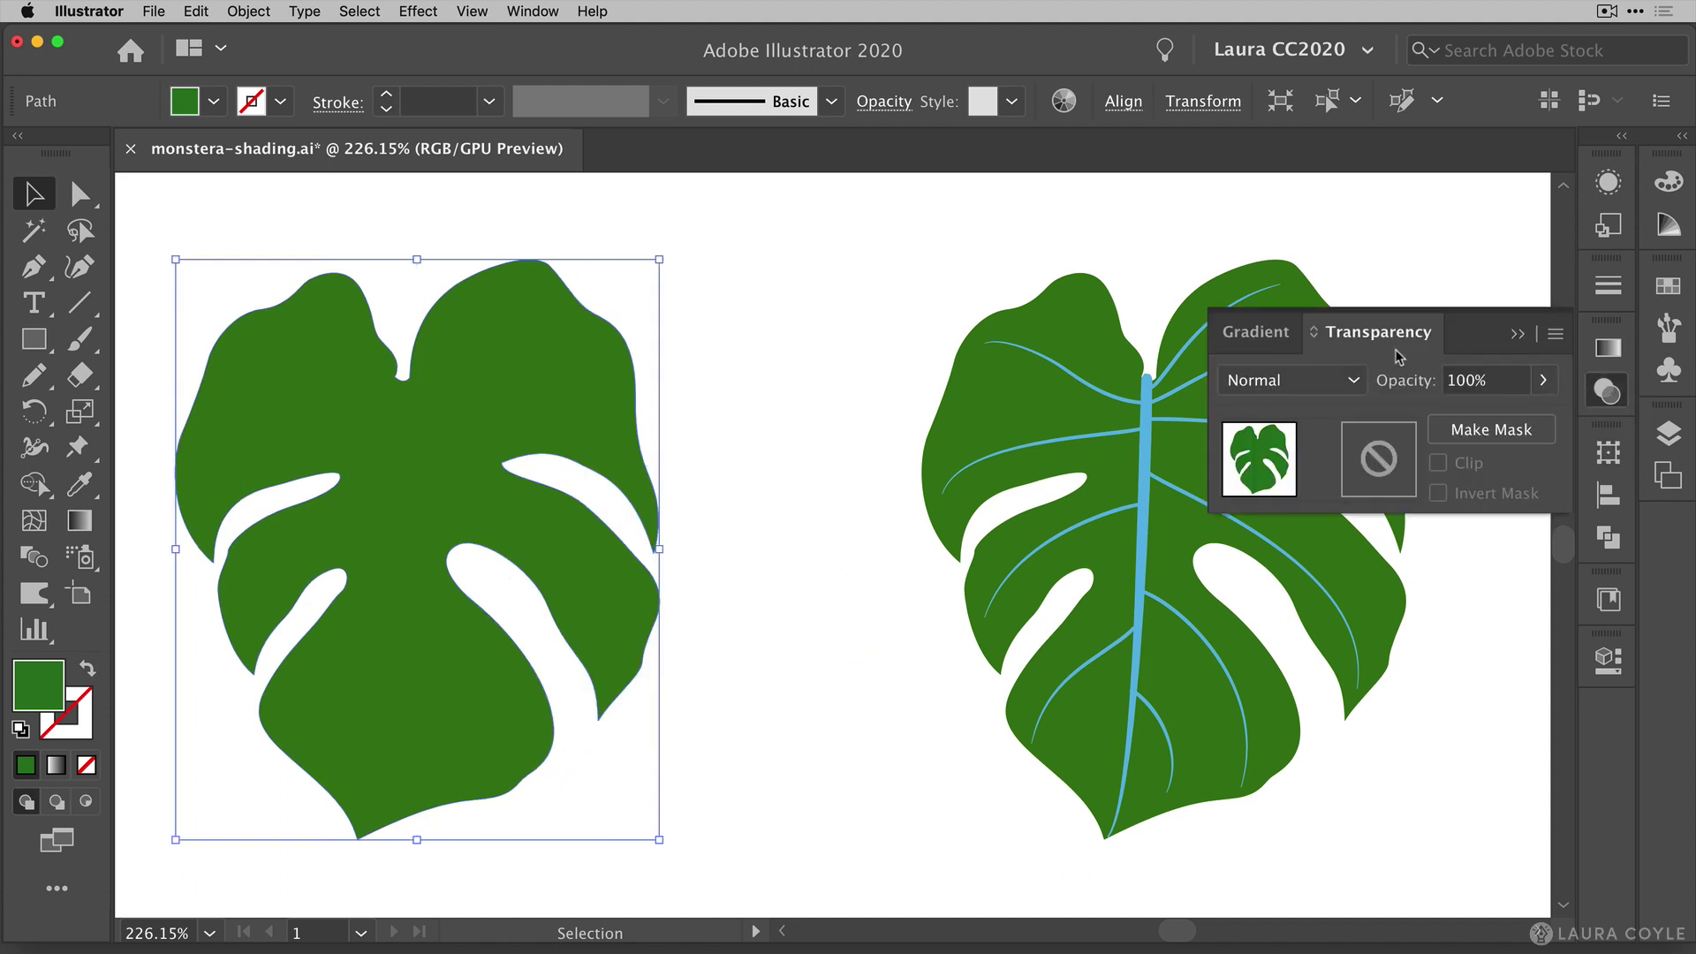
click(1351, 380)
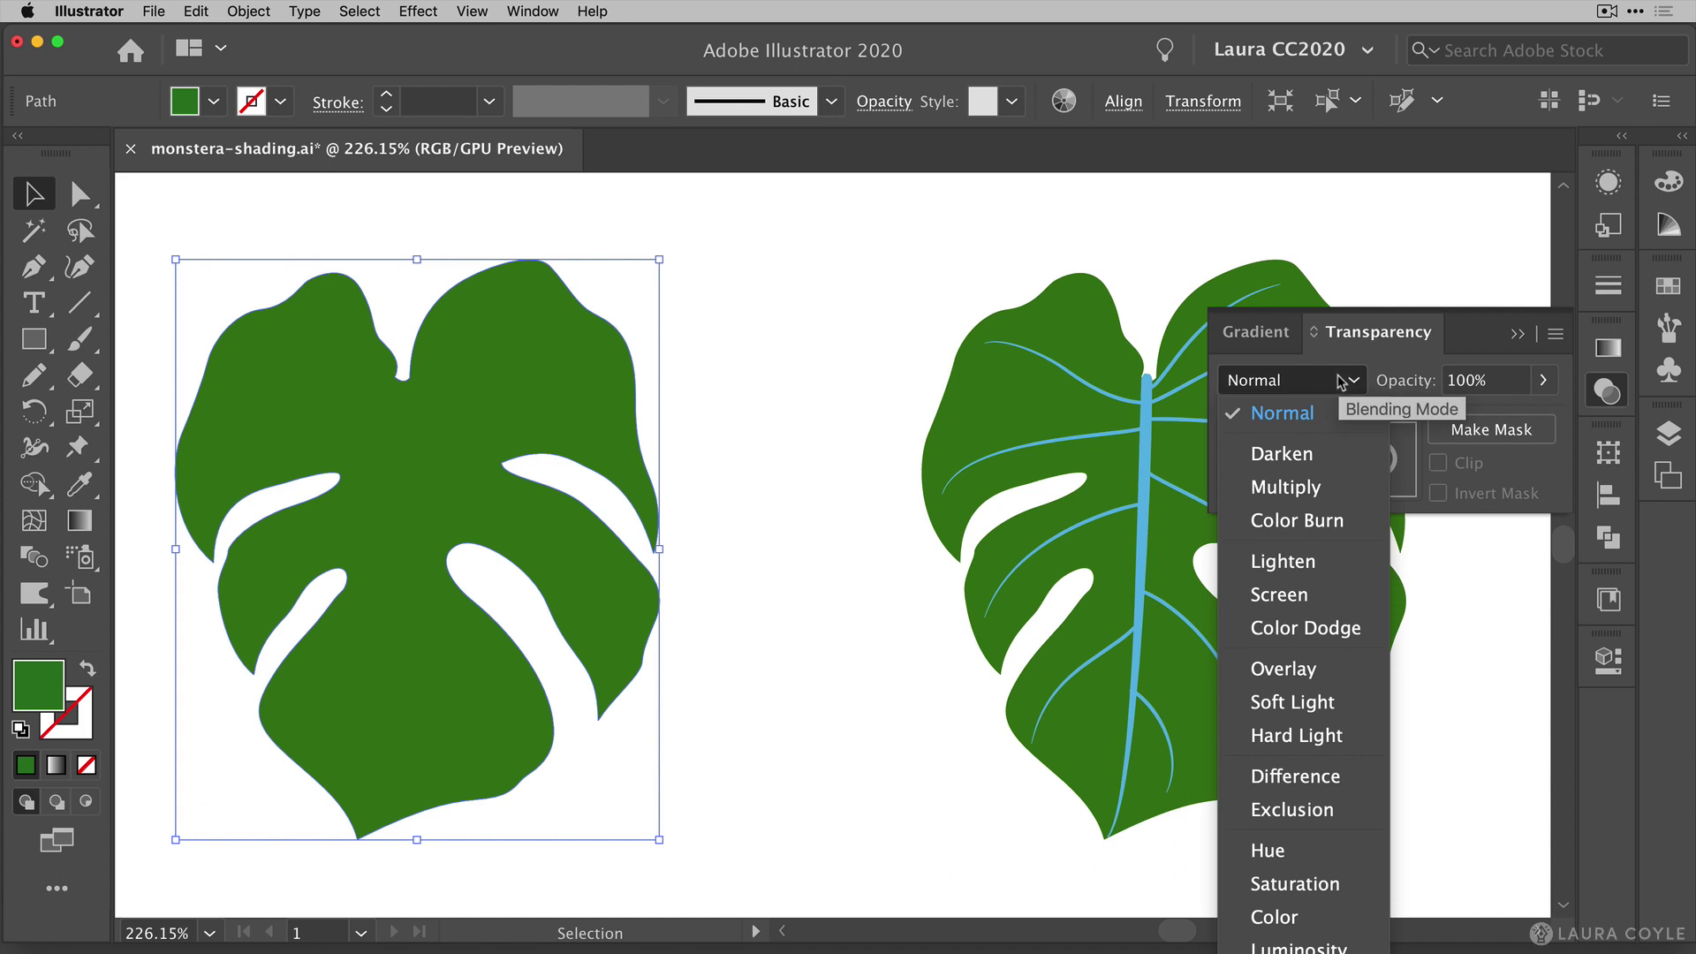
click(1335, 488)
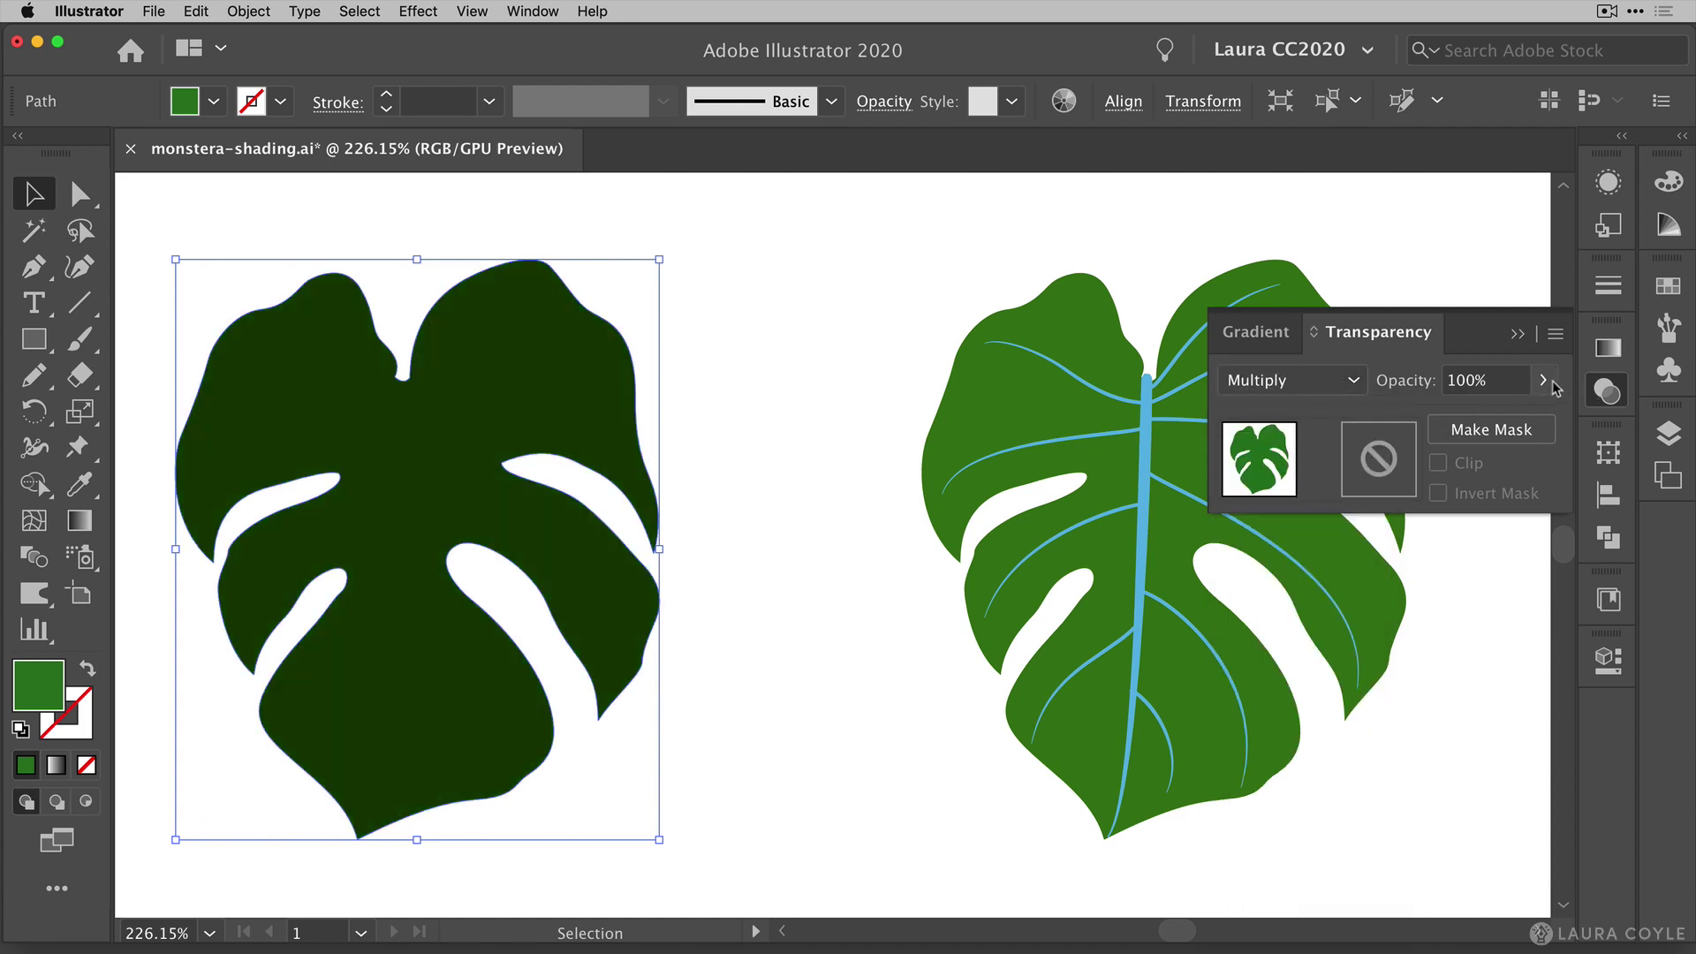
click(1502, 381)
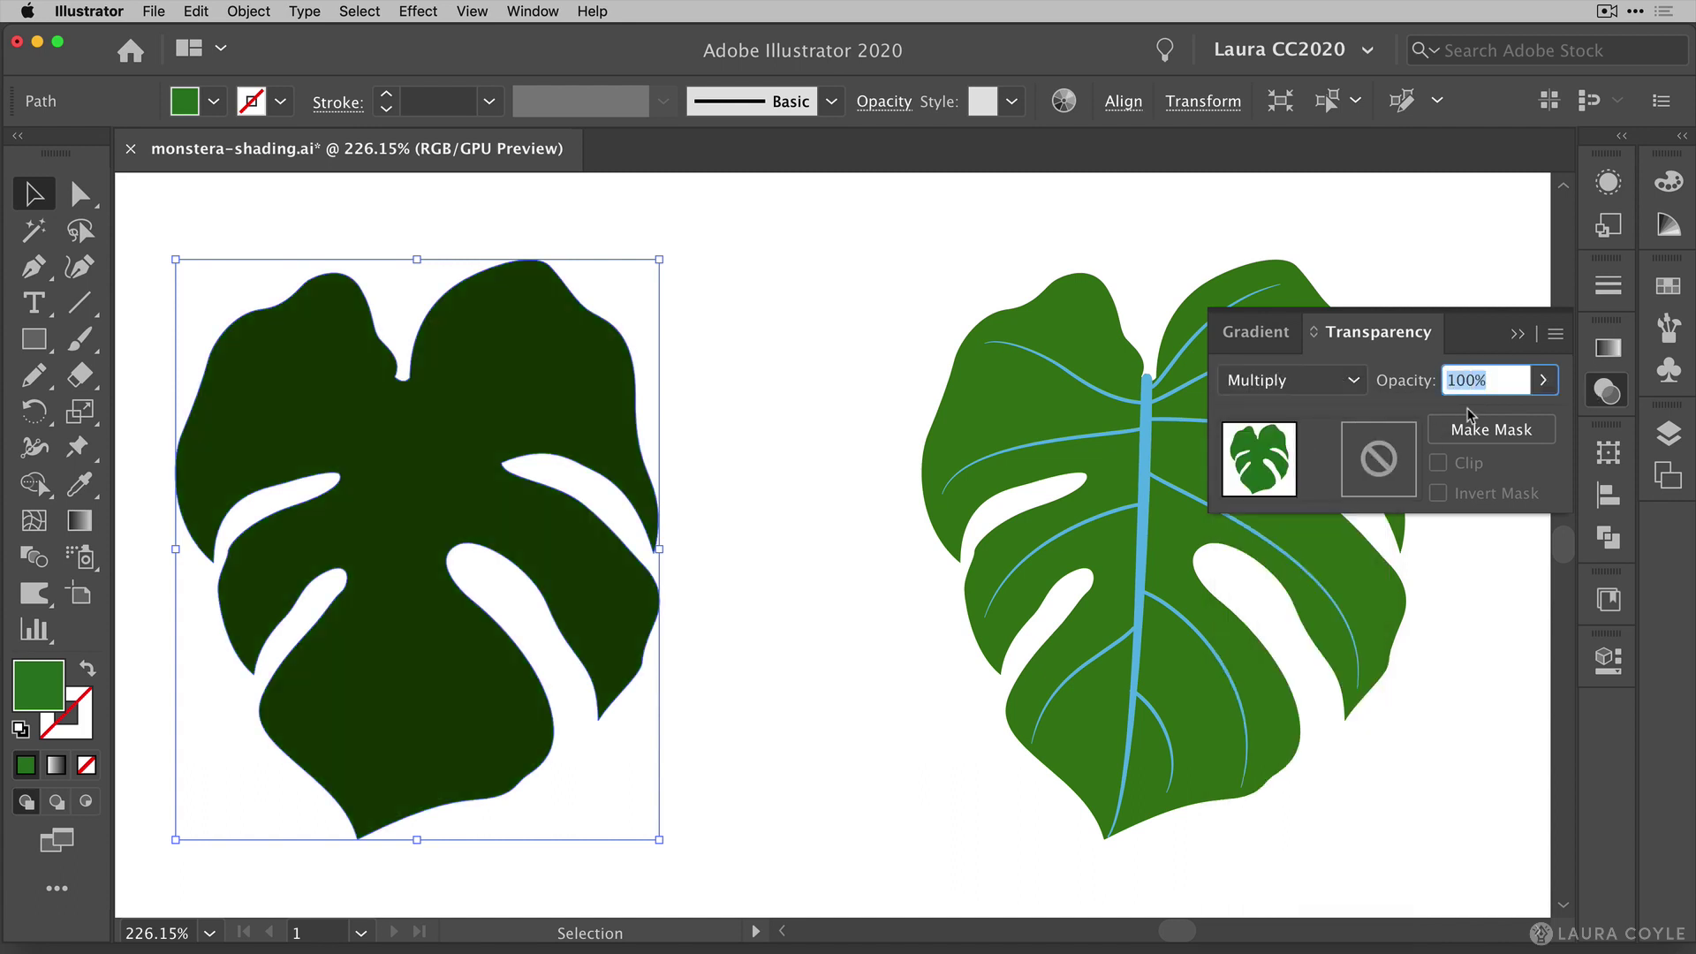
text(40)
key(Return)
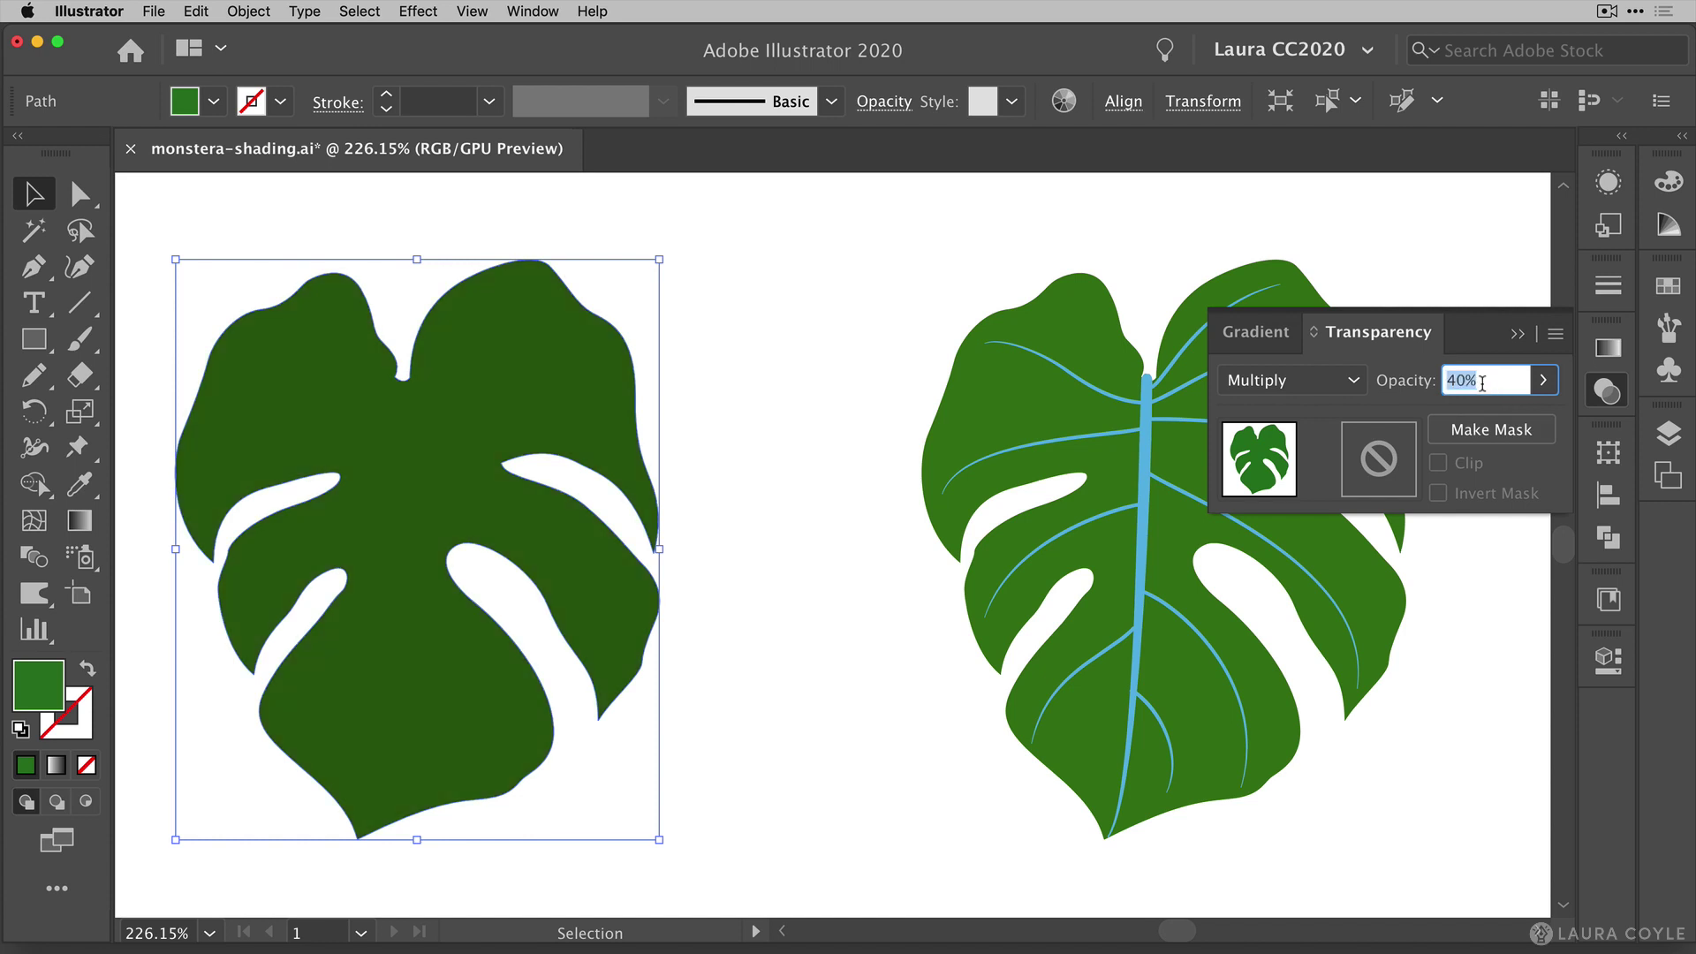
click(836, 511)
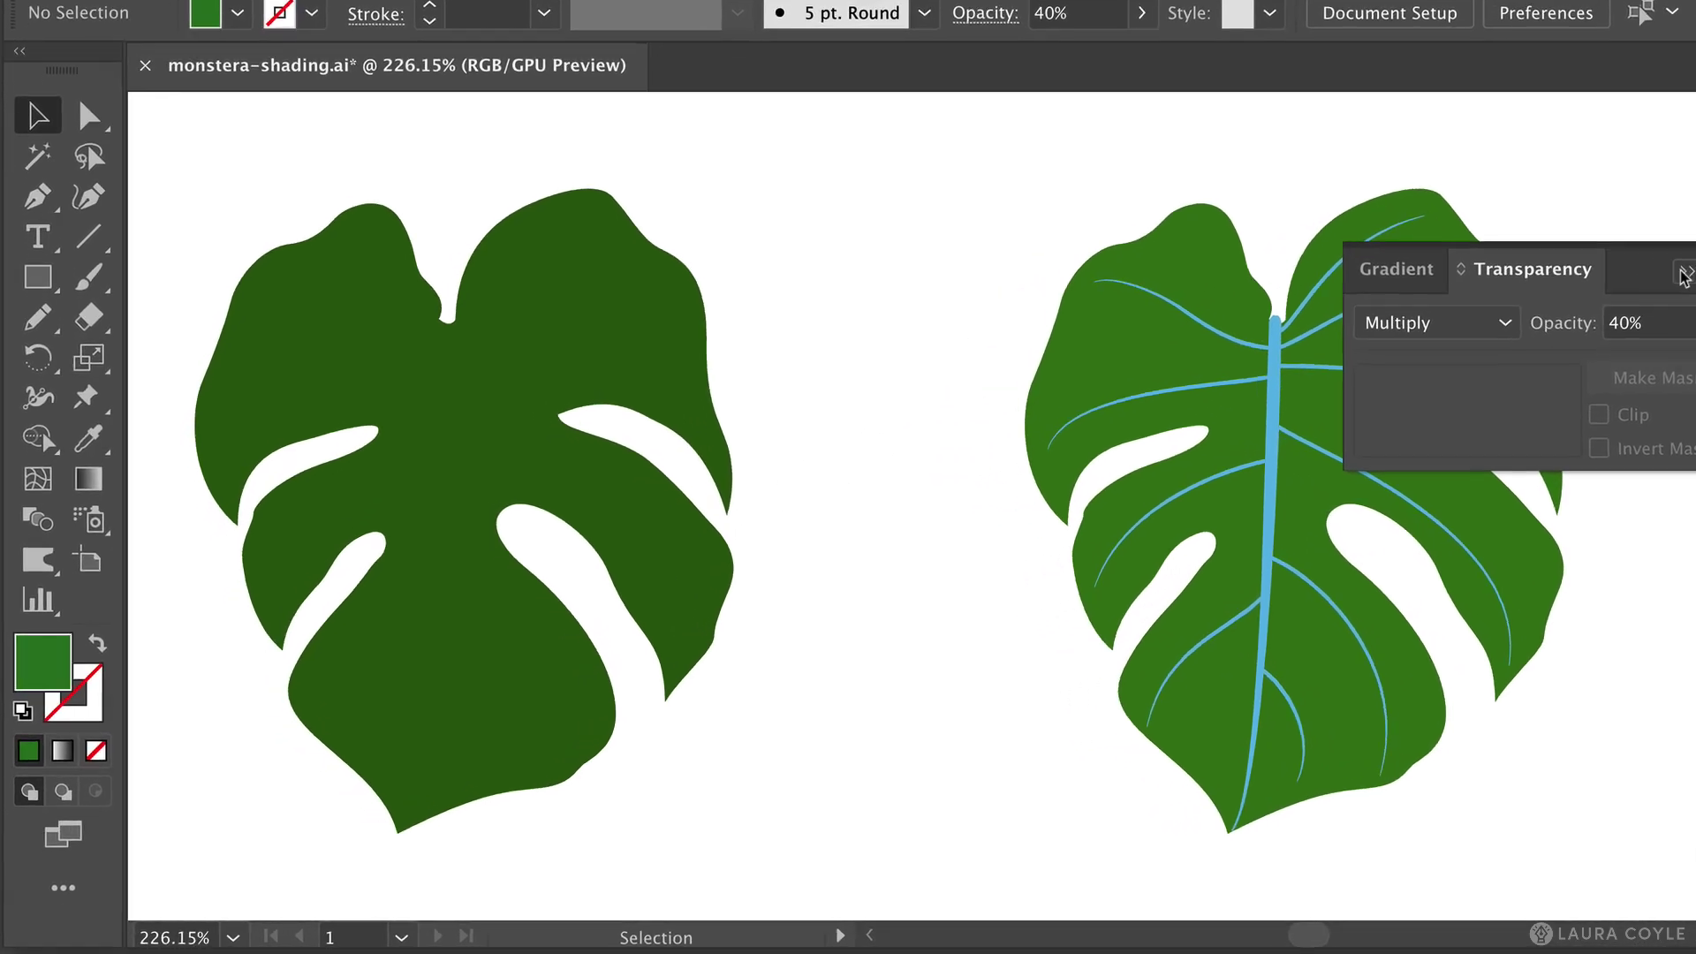
click(1682, 272)
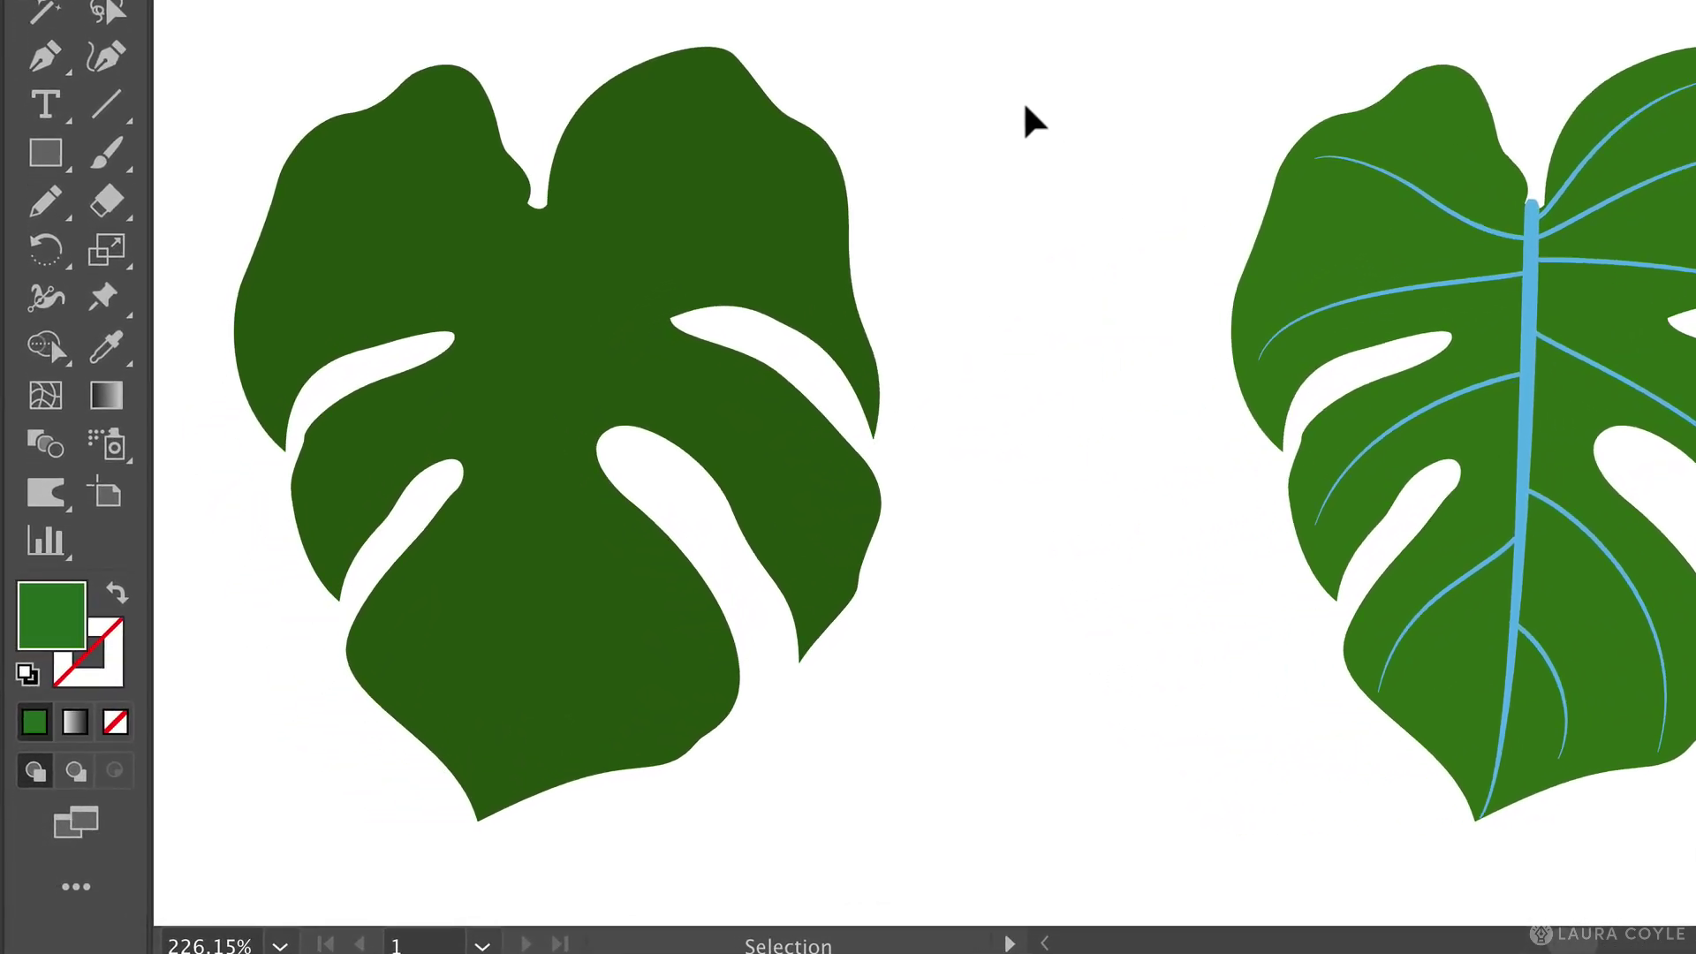
Cut the dark front leaf with the Knife in a freehand U-shaped curve around its centre, starting and ending above the upper lobes.
click(766, 240)
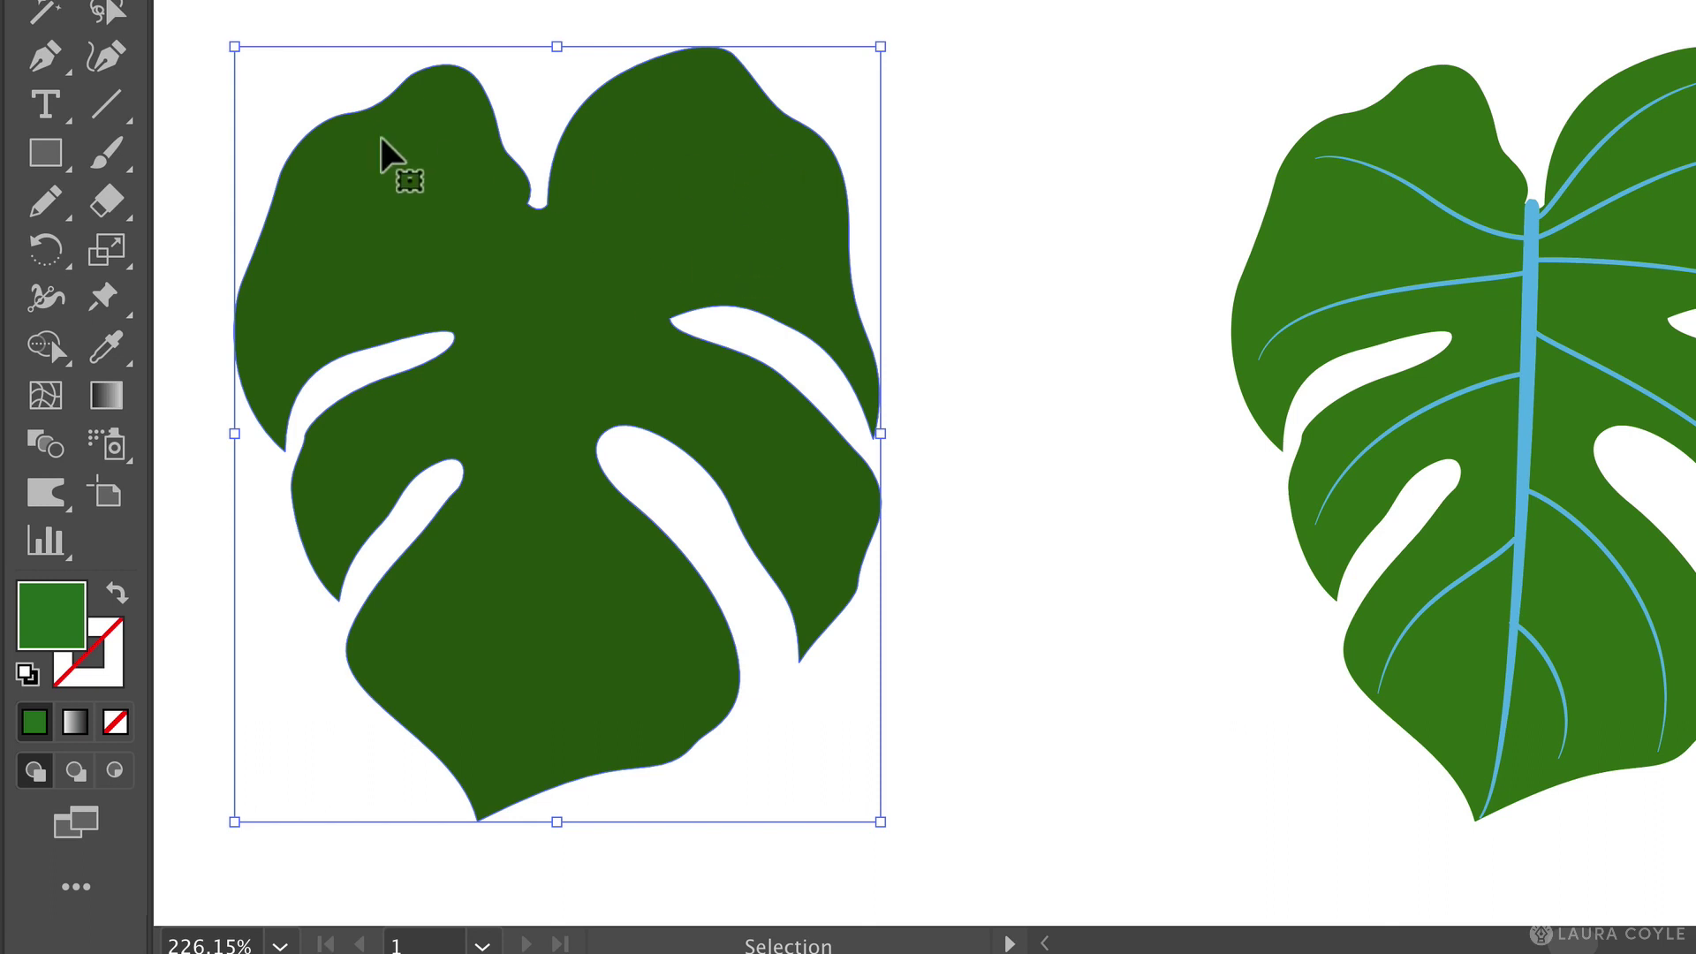
click(132, 217)
click(132, 221)
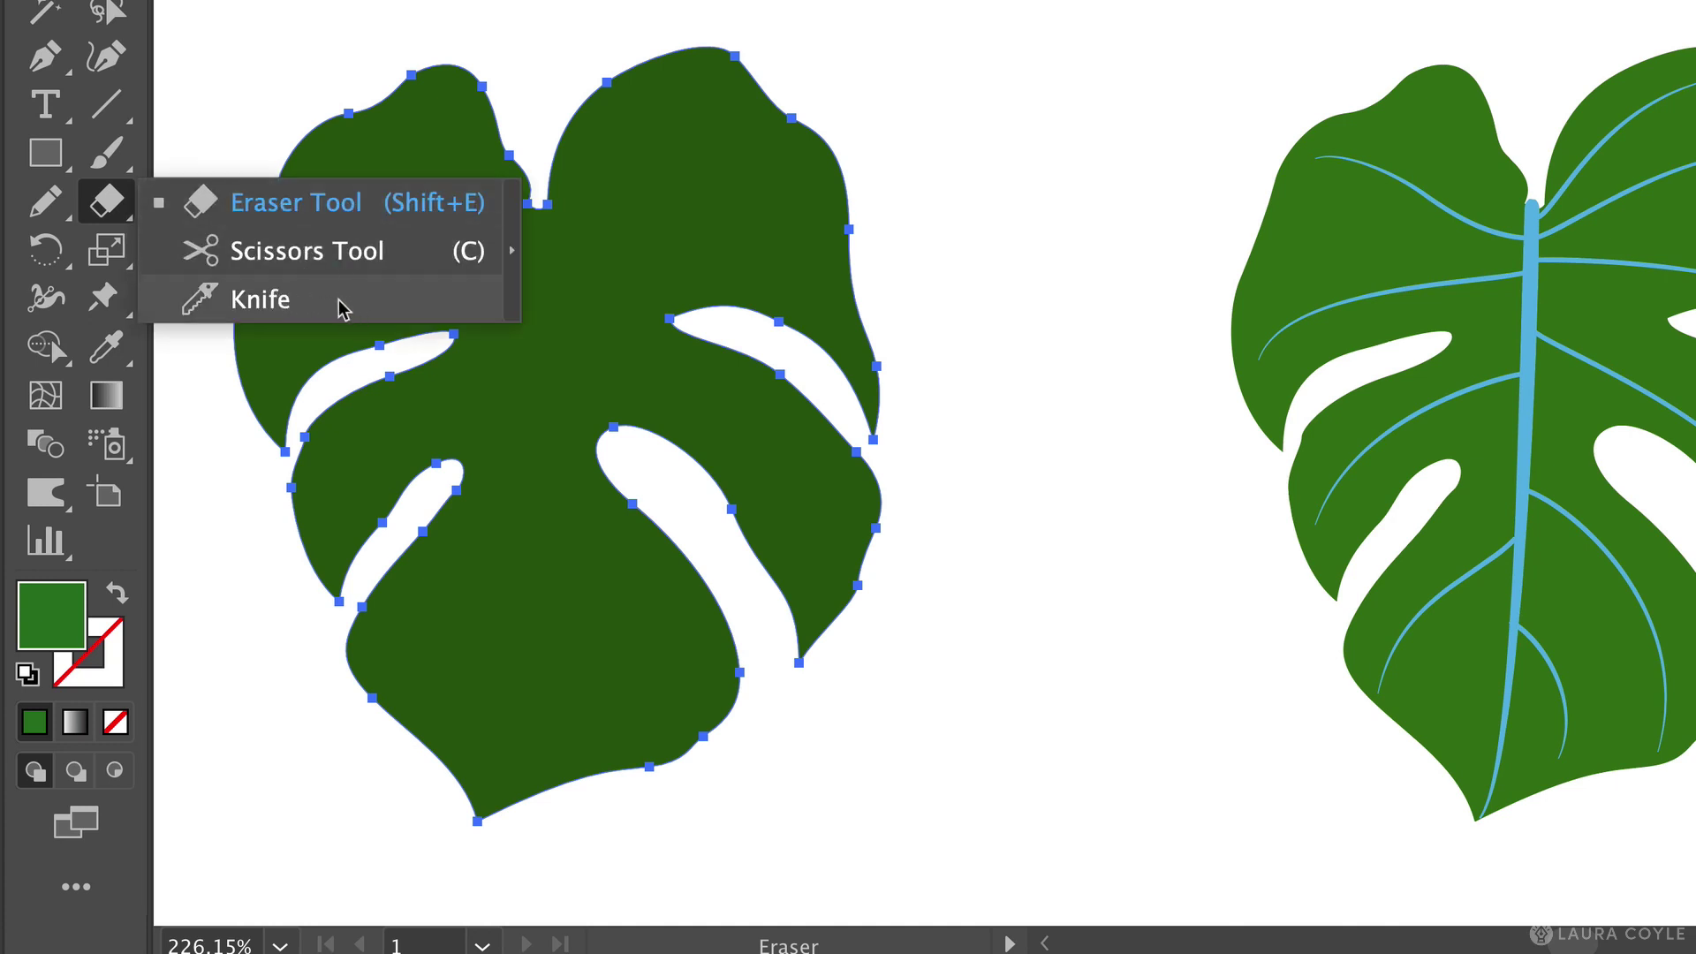
click(316, 311)
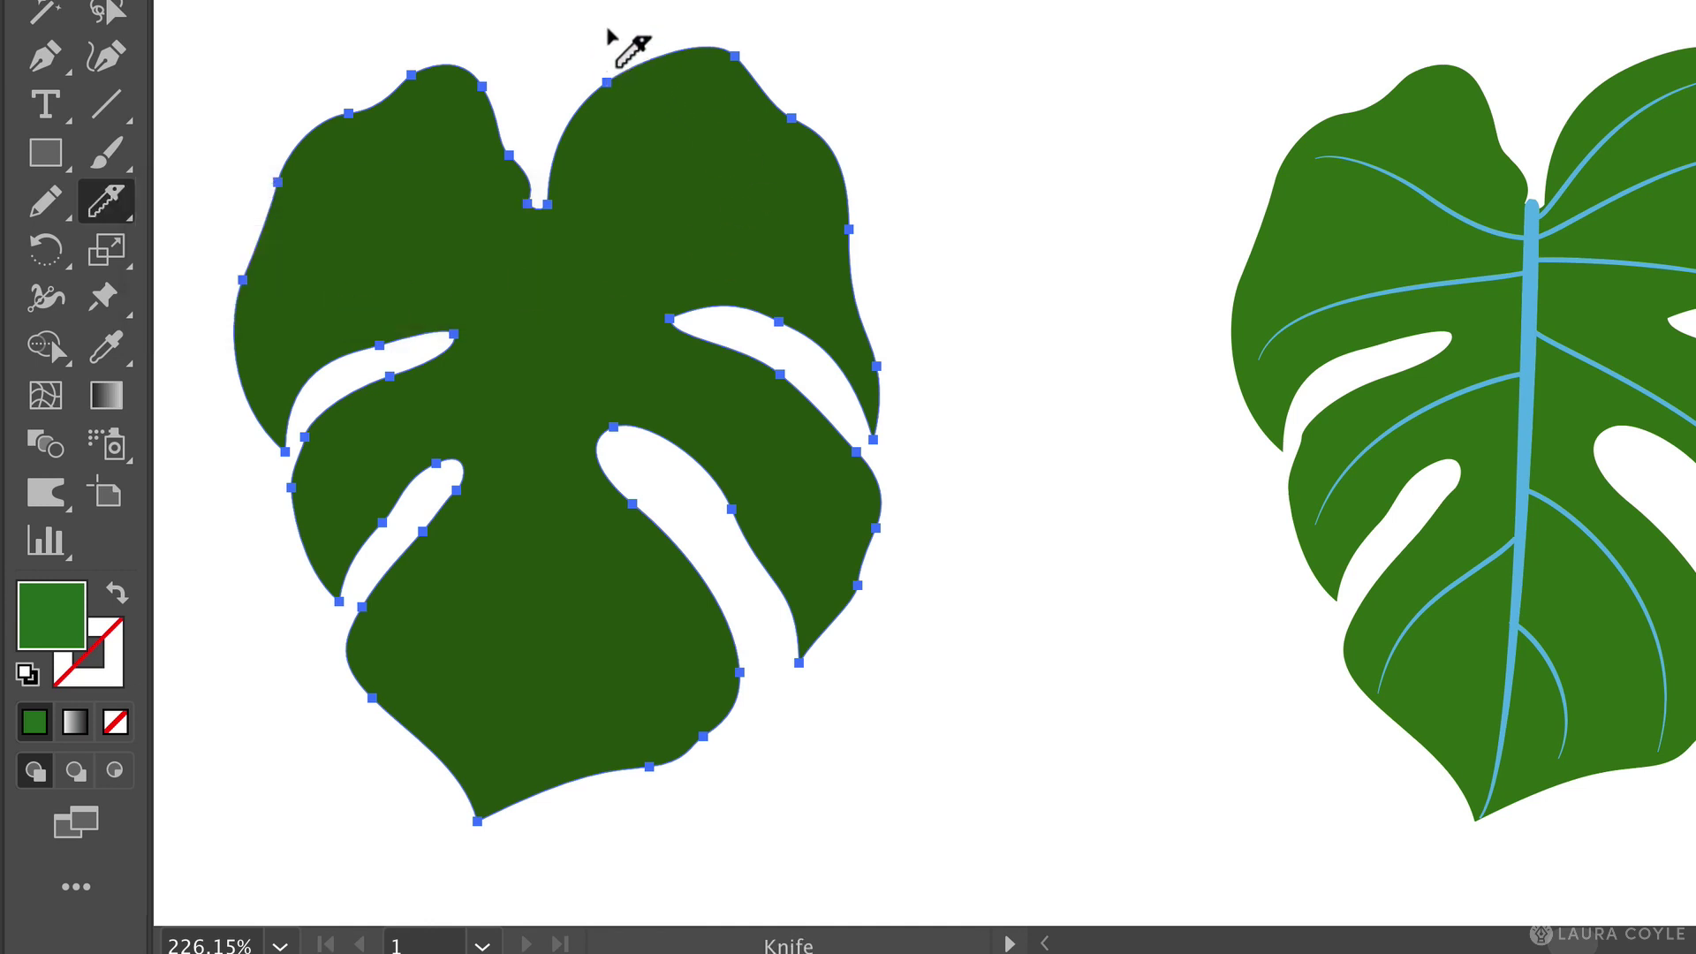
mouse_move(619, 21)
mouse_down()
mouse_move(661, 403)
mouse_move(616, 572)
mouse_move(475, 585)
mouse_move(375, 453)
mouse_move(371, 300)
mouse_move(425, 146)
mouse_move(519, 13)
mouse_up()
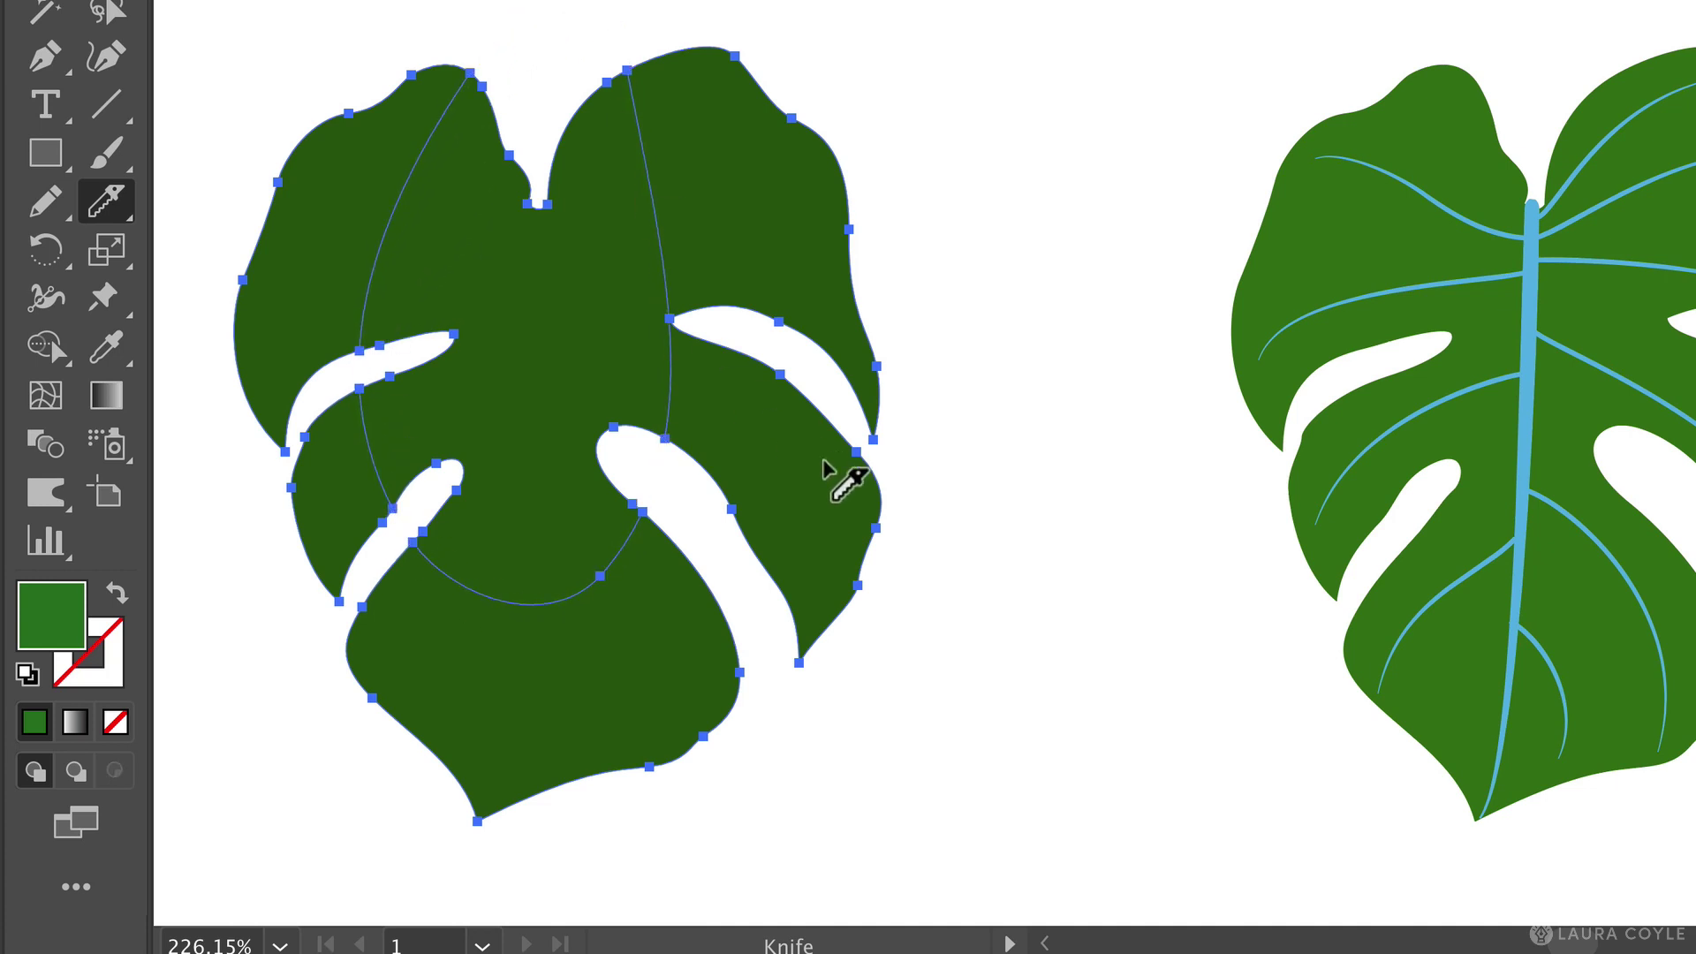
Delete the central piece of the cut dark leaf, keeping only the outer shading pieces.
key(a)
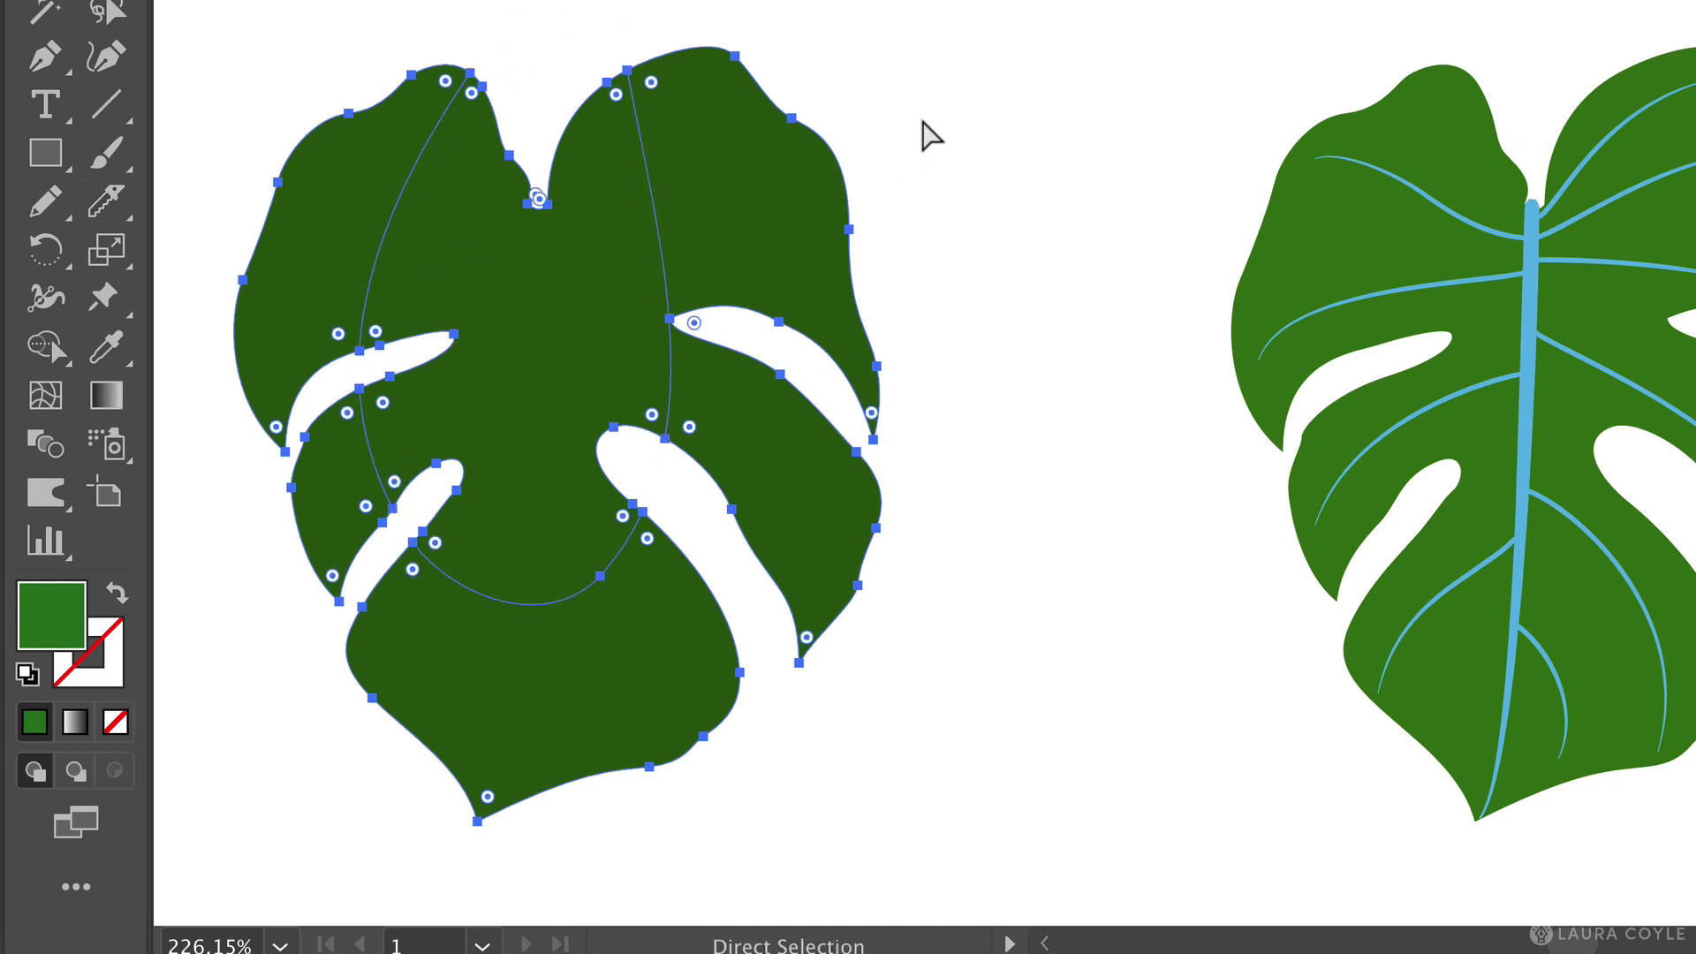
click(920, 132)
click(533, 288)
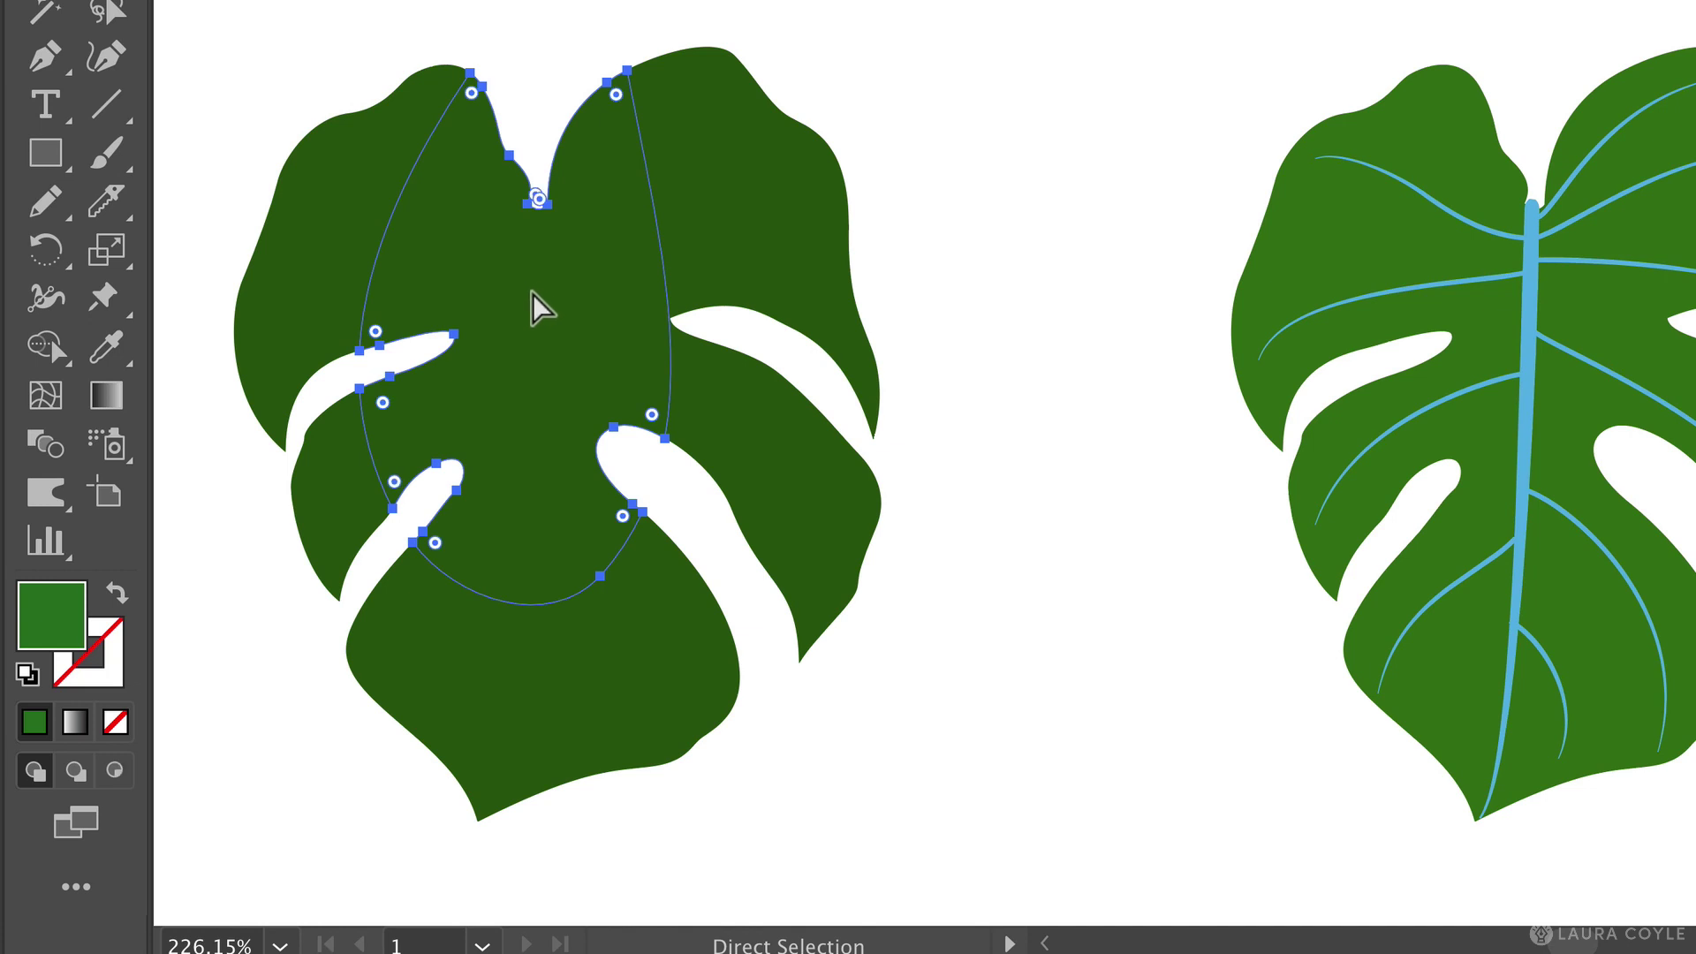
key(Delete)
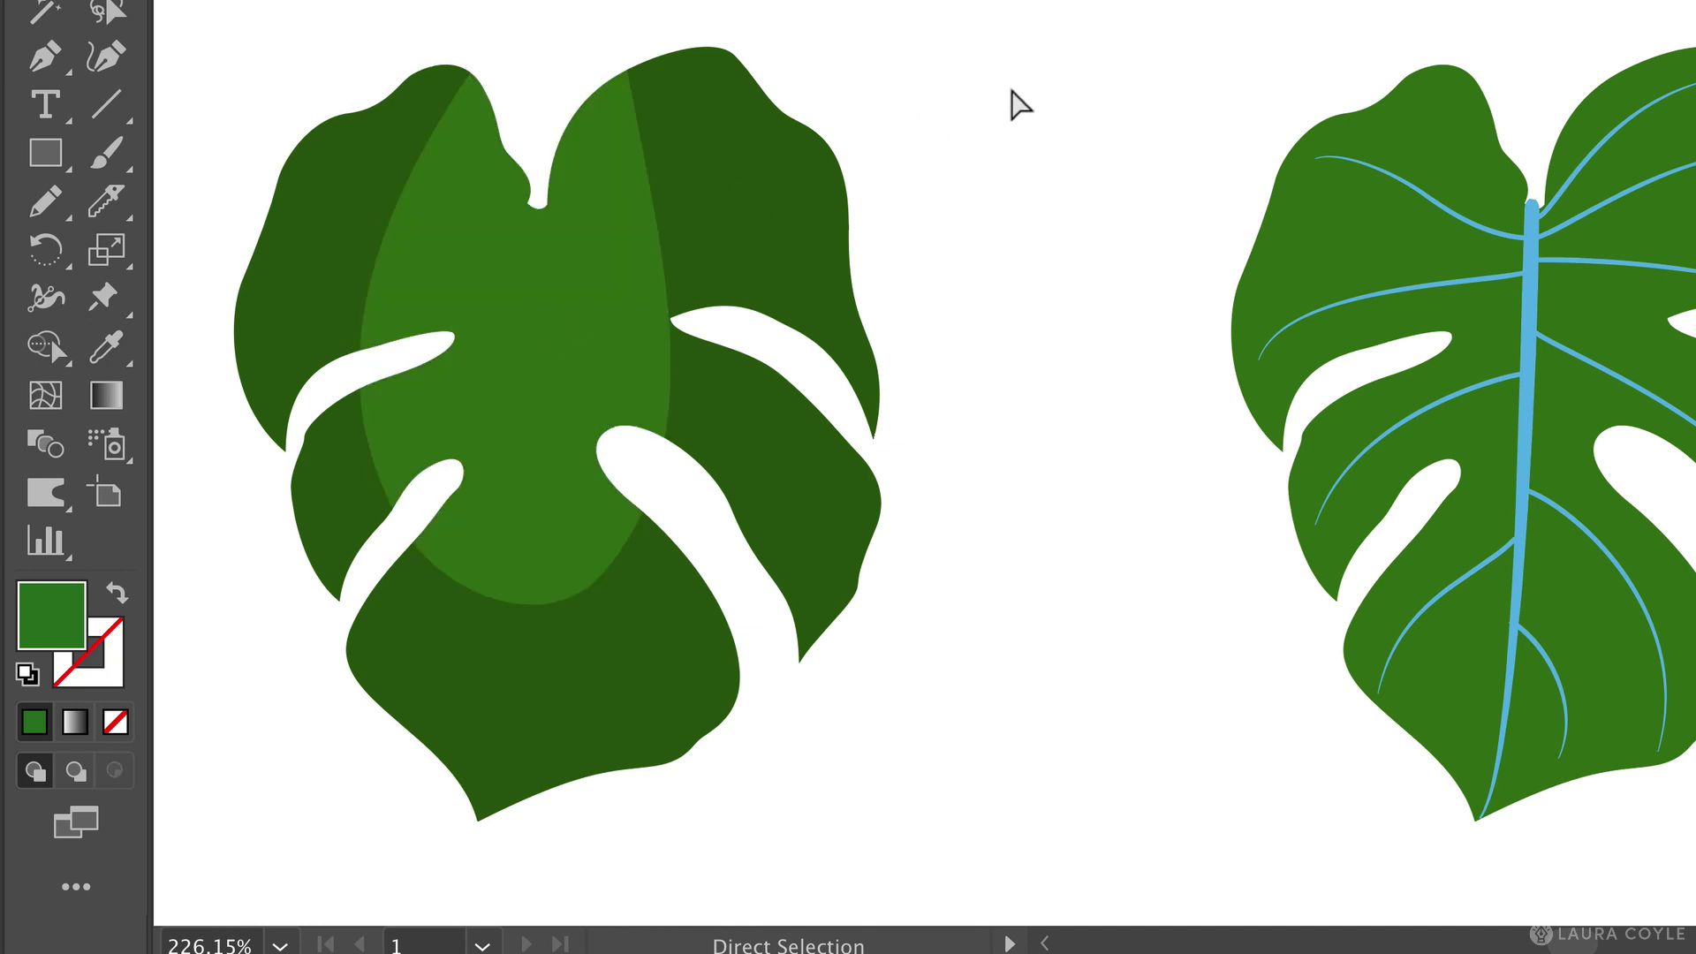
Move the right-hand shading piece off the leaf, to its right.
key(v)
click(735, 233)
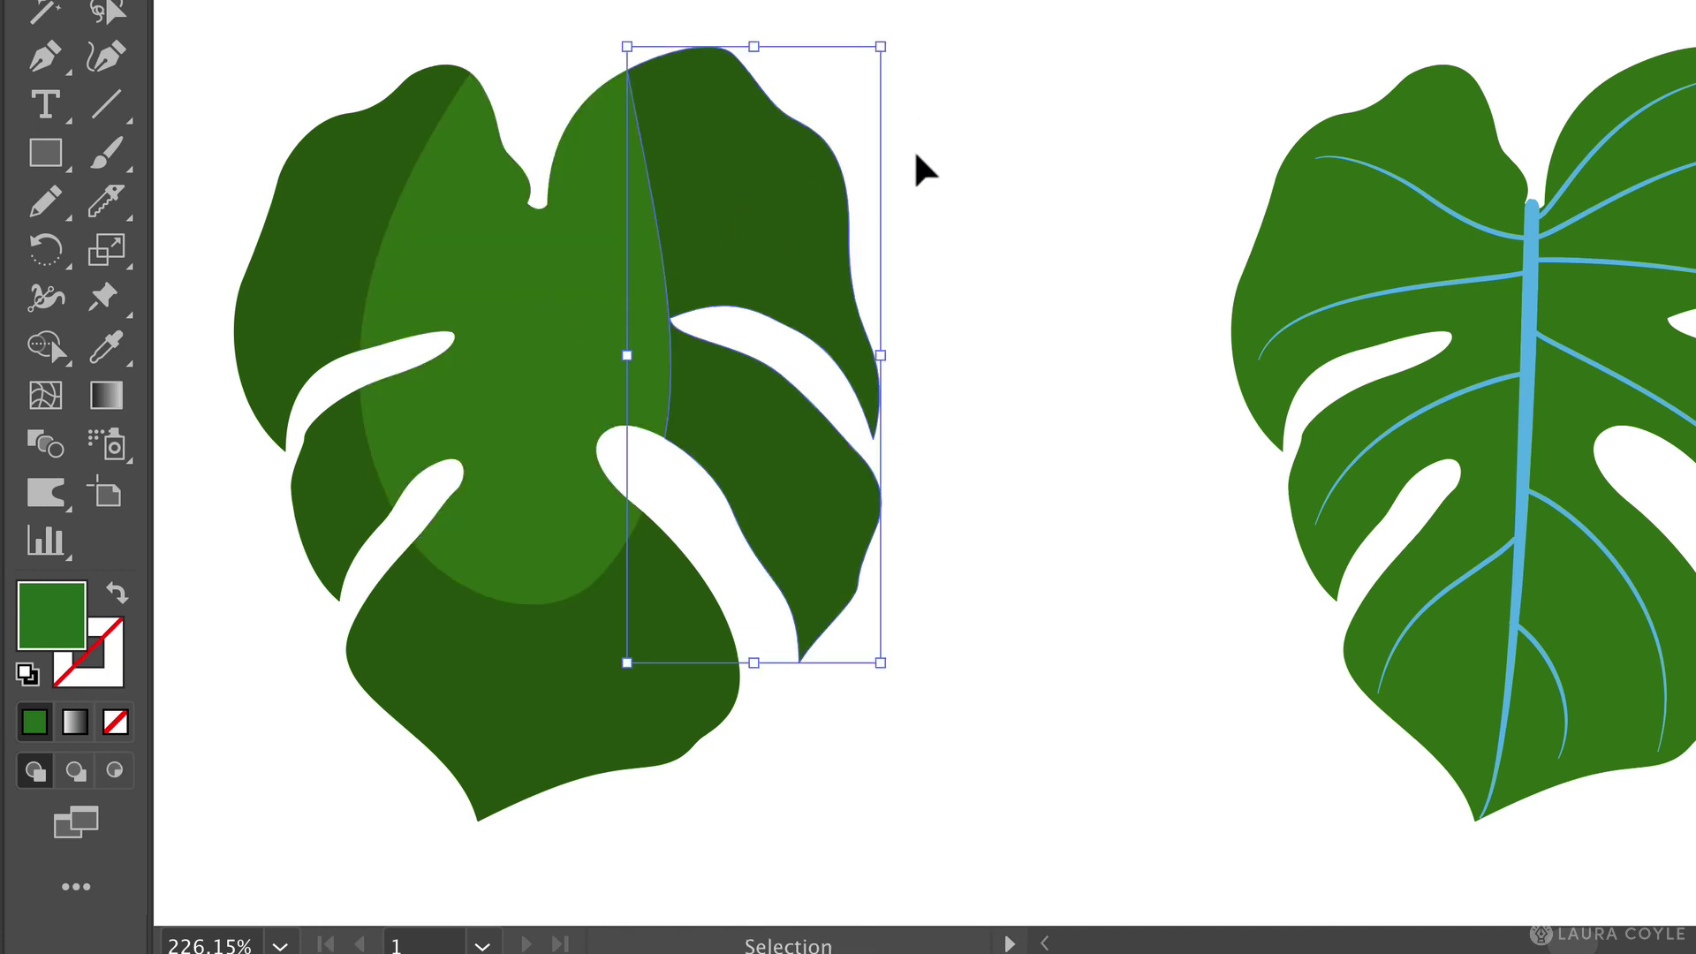
key(shift+Right)
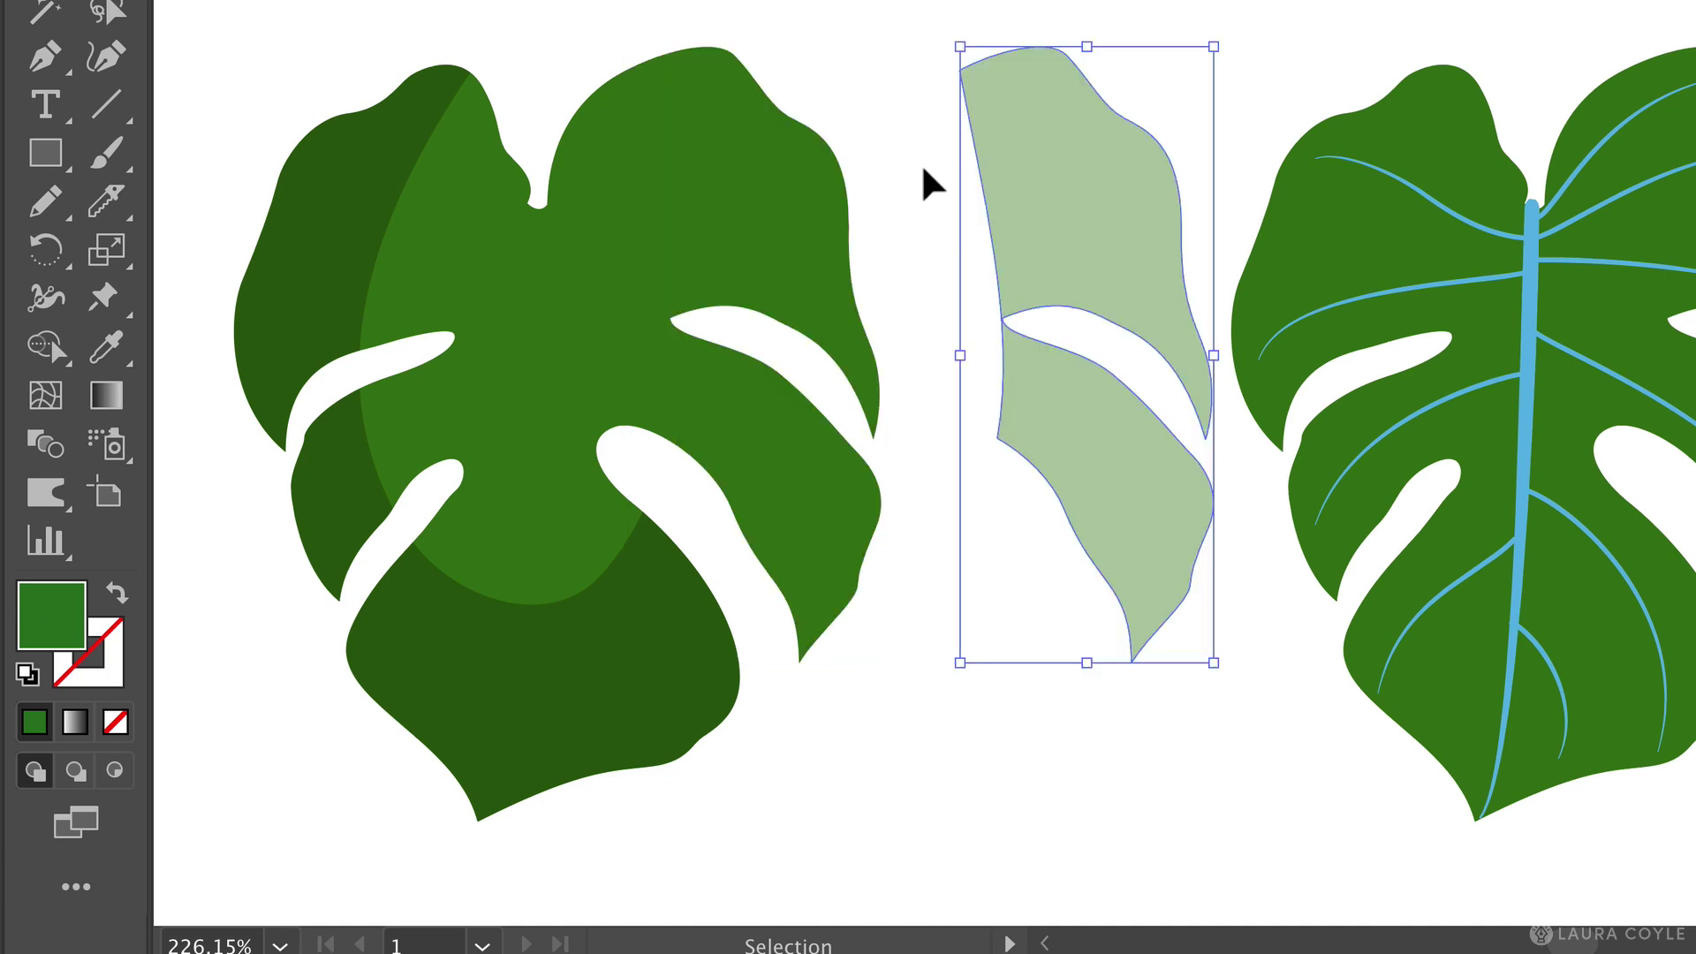
Undo the shading piece's move, the centre deletion and the Knife cut to restore the whole dark leaf.
key(ctrl+z)
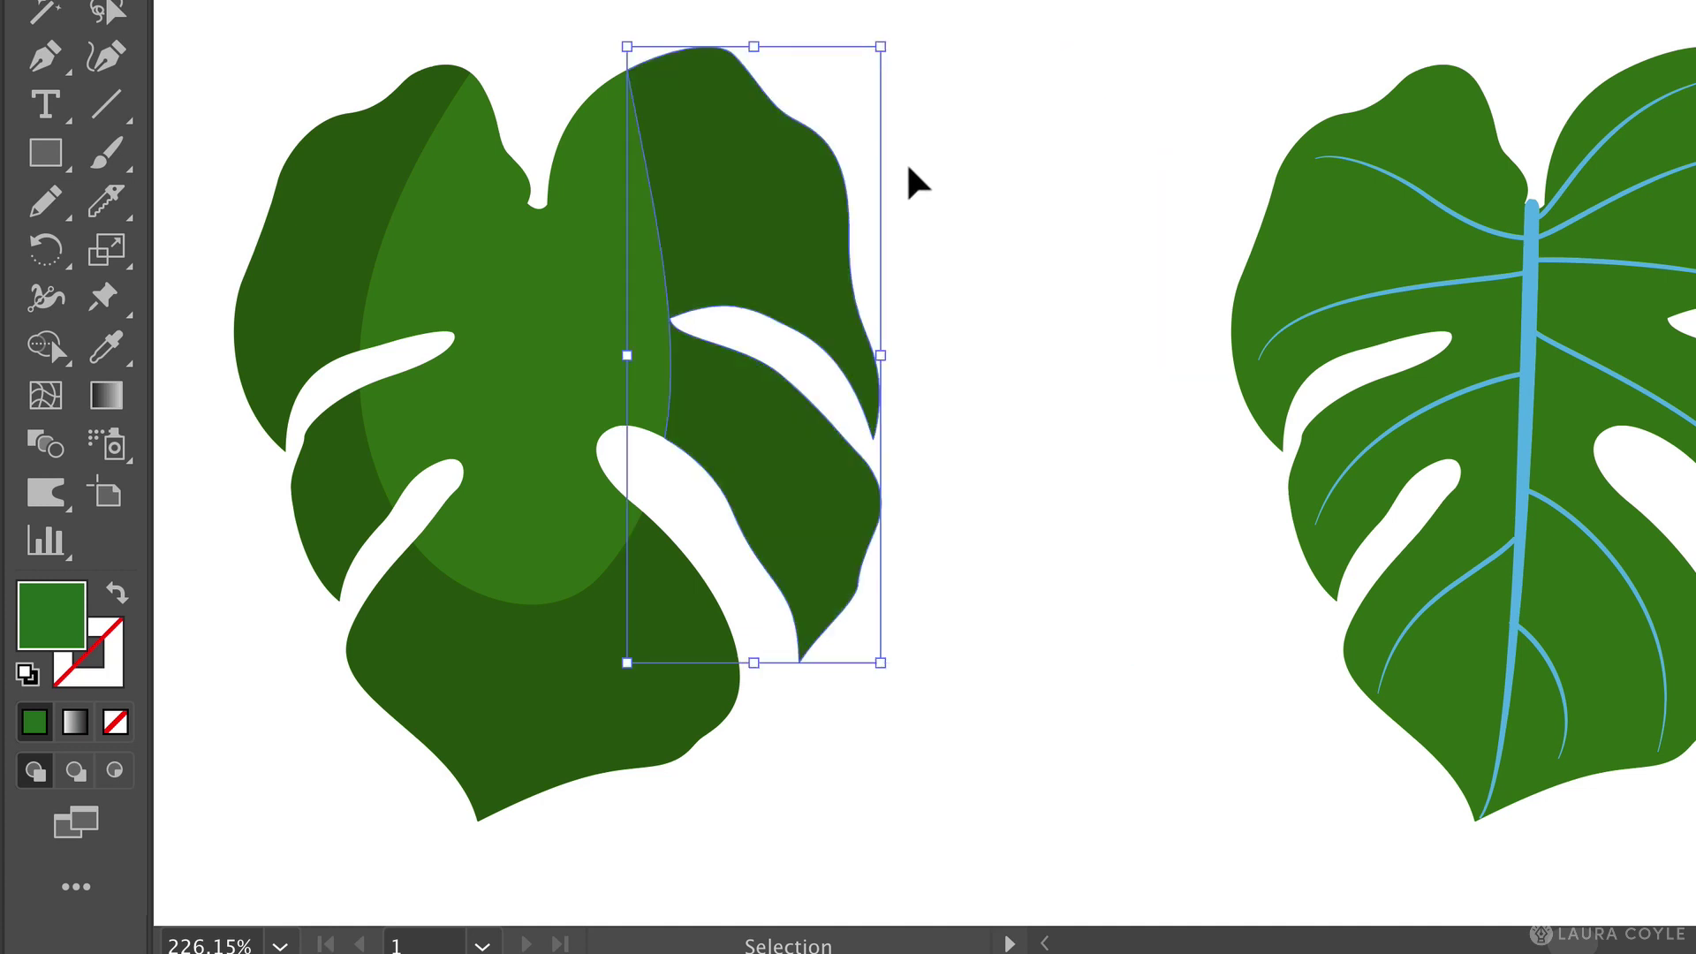
key(ctrl+z)
key(ctrl+z)
key(ctrl+z)
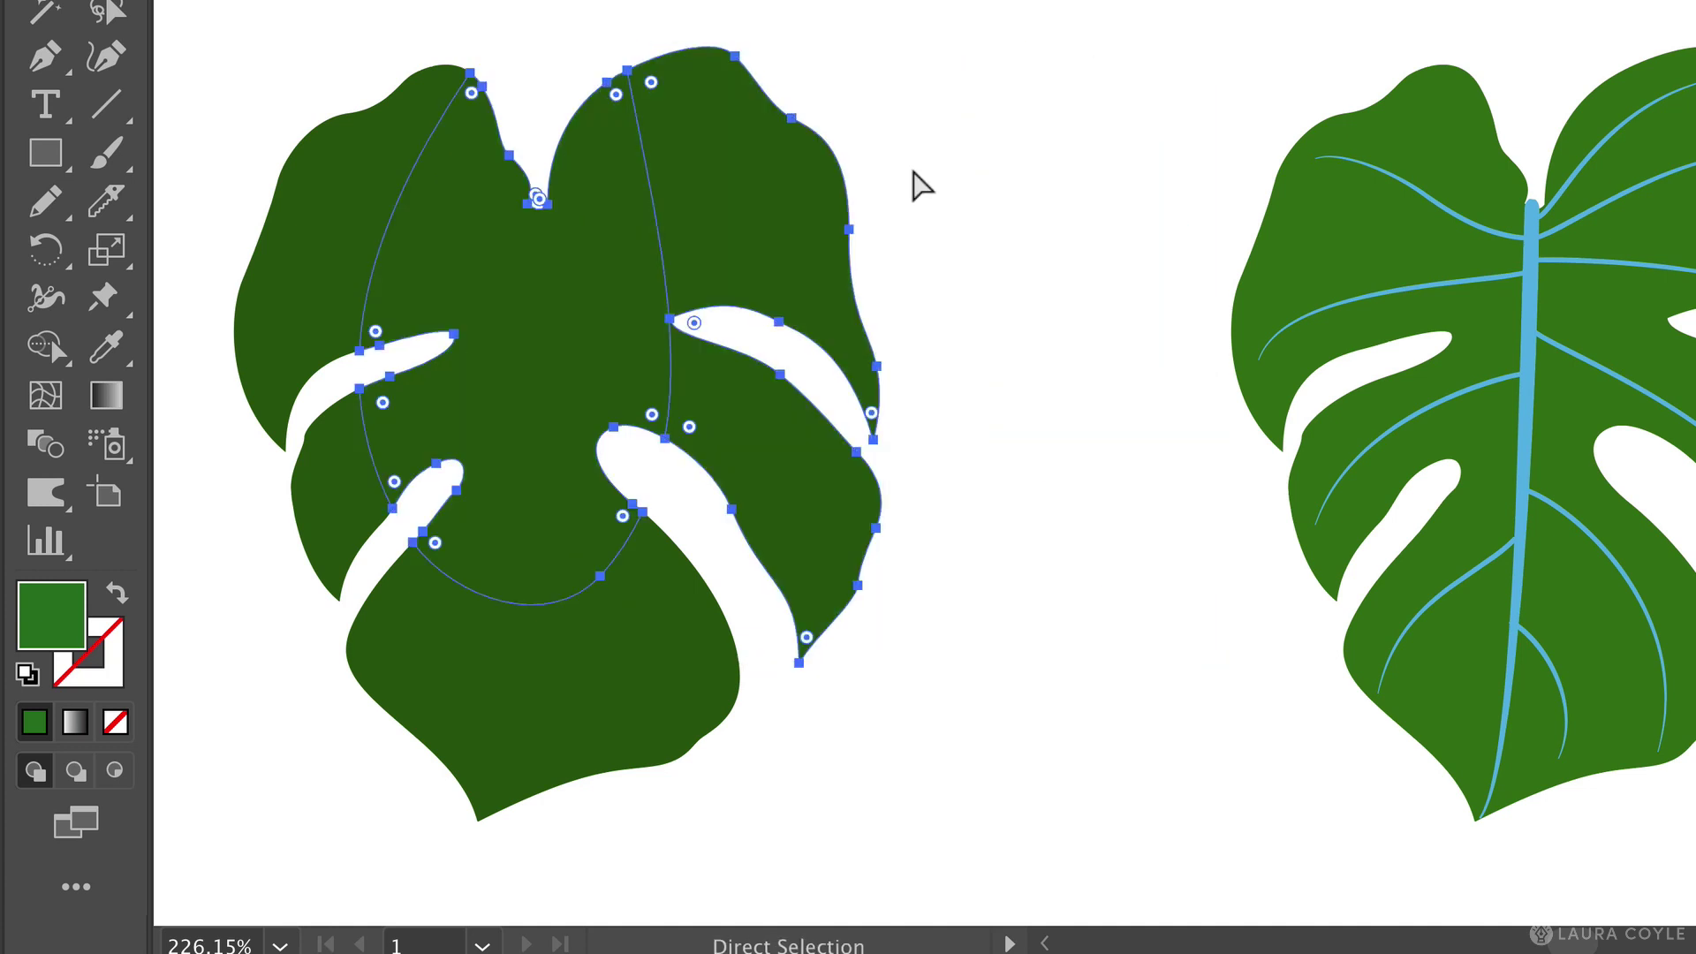
key(ctrl+z)
key(ctrl+z)
key(ctrl+z)
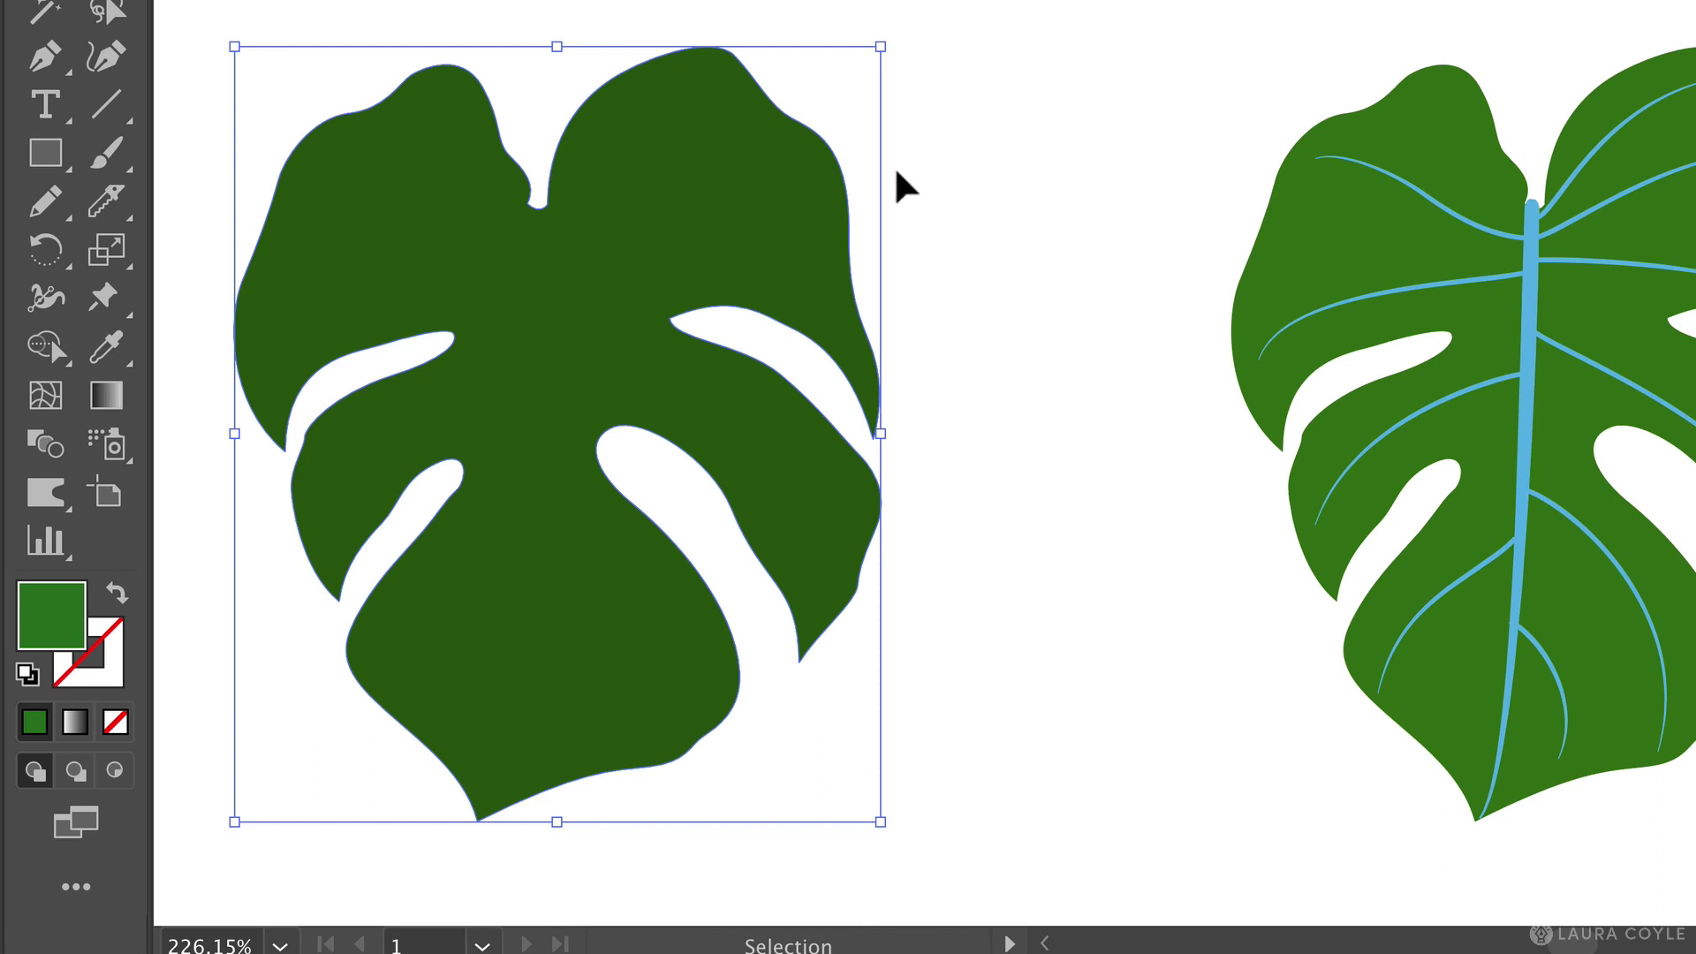
Shift the dark front leaf to the right of the leaf beneath it and undo the move.
drag(896, 170, 899, 173)
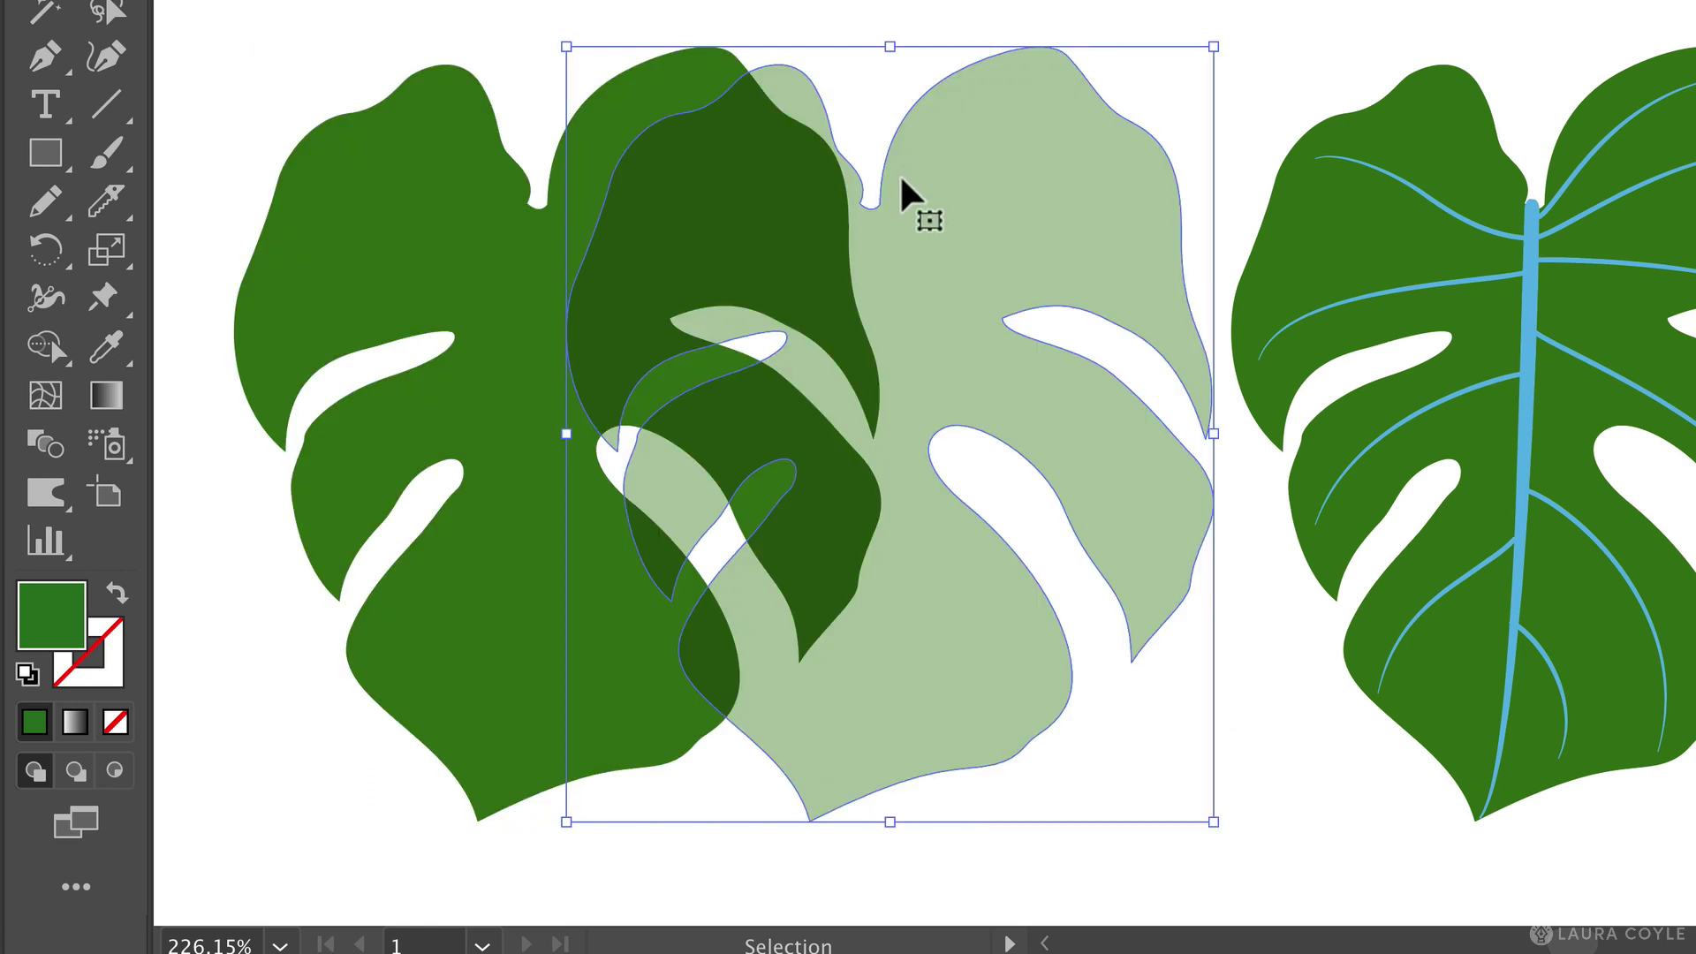
key(ctrl+z)
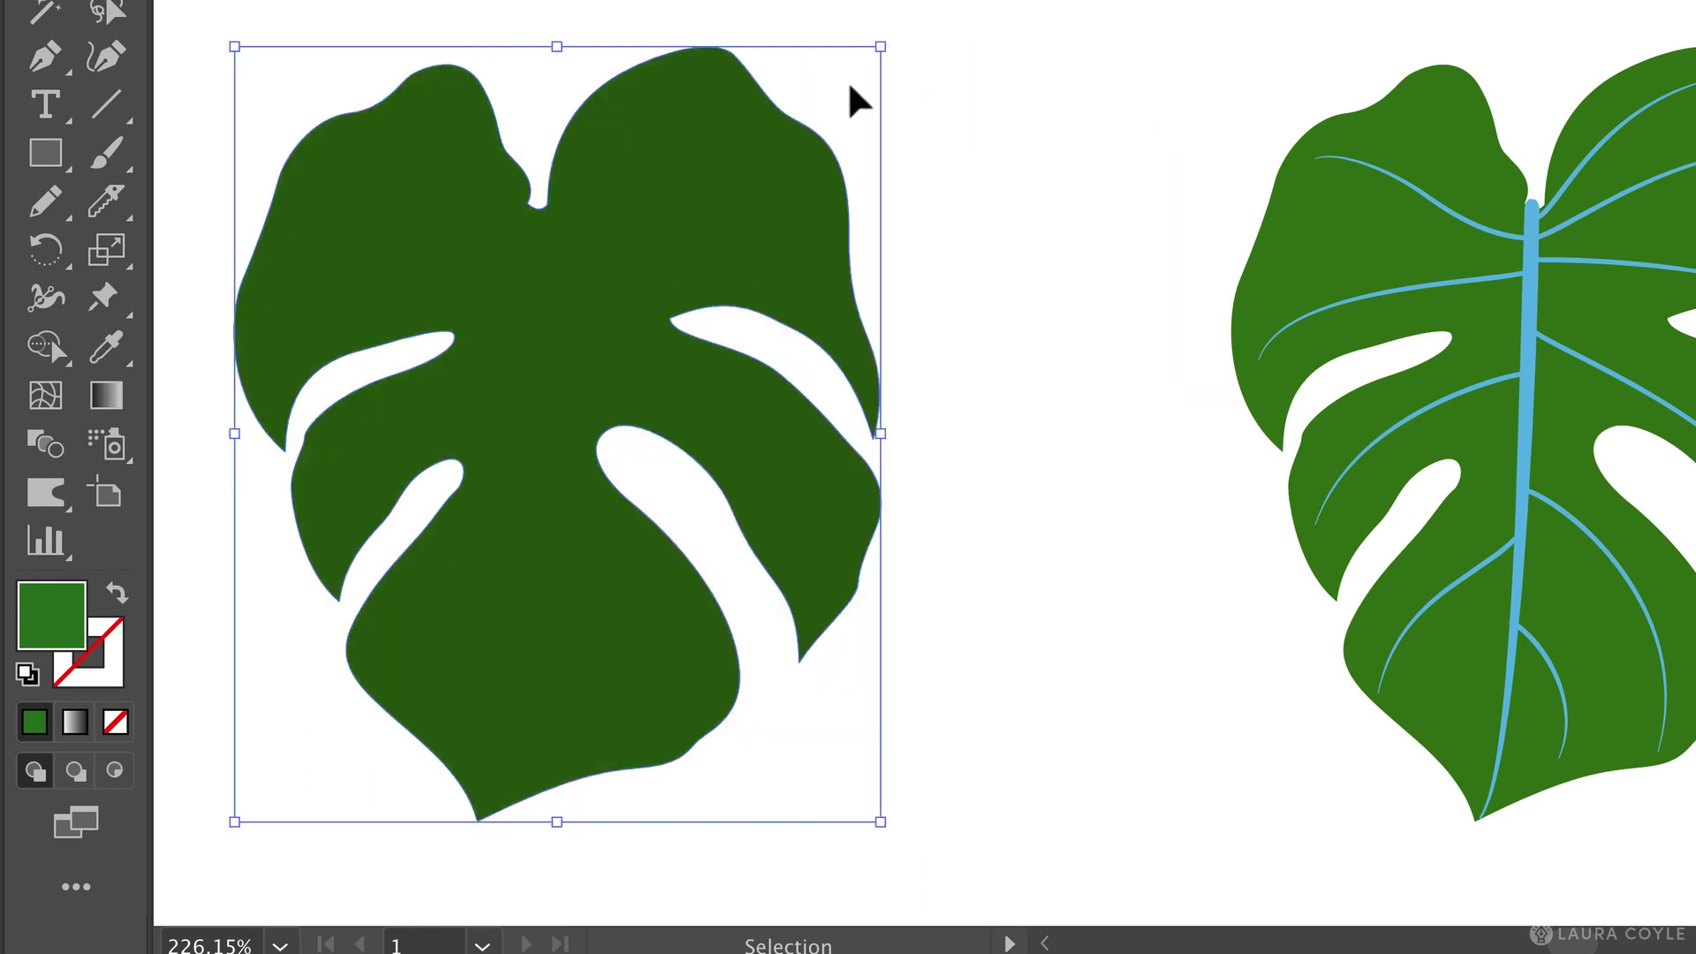
Cut the dark front leaf with the Knife along wavy freehand lines inside its right lobes, upper left lobes and lower left edge.
click(121, 209)
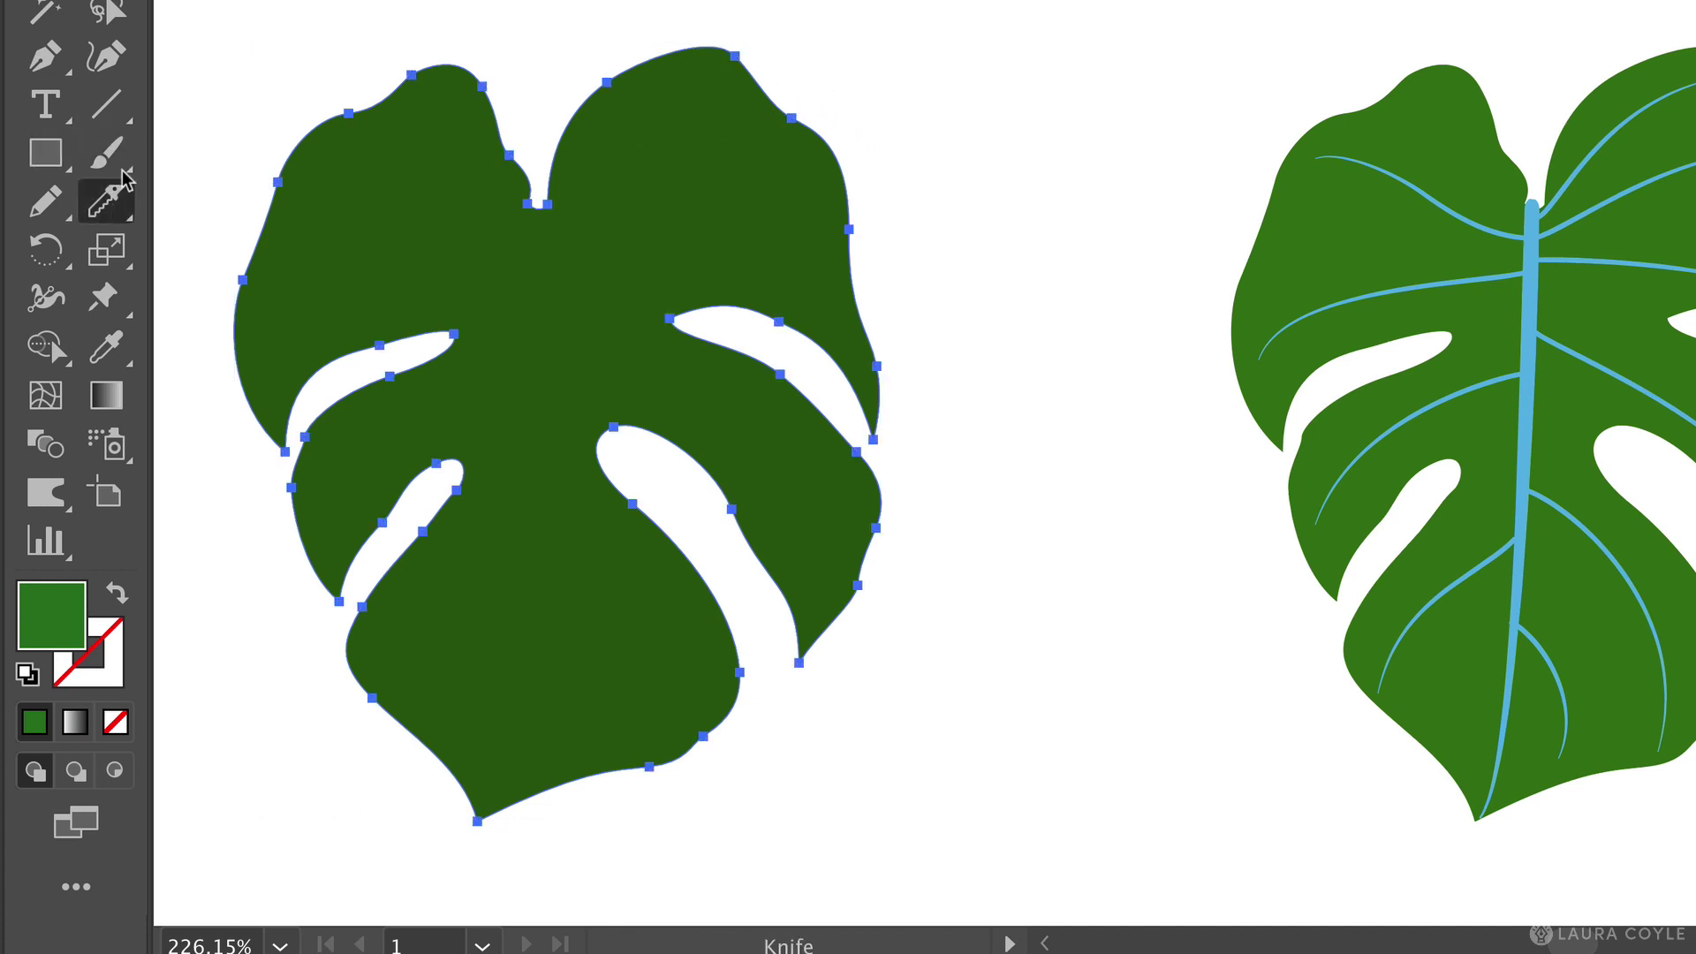
mouse_move(633, 46)
mouse_down()
mouse_move(683, 65)
mouse_move(683, 134)
mouse_move(771, 191)
mouse_move(790, 225)
mouse_move(799, 262)
mouse_move(770, 319)
mouse_move(813, 396)
mouse_move(746, 436)
mouse_move(766, 531)
mouse_move(747, 572)
mouse_move(646, 574)
mouse_move(620, 643)
mouse_move(524, 702)
mouse_move(488, 806)
mouse_move(517, 864)
mouse_up()
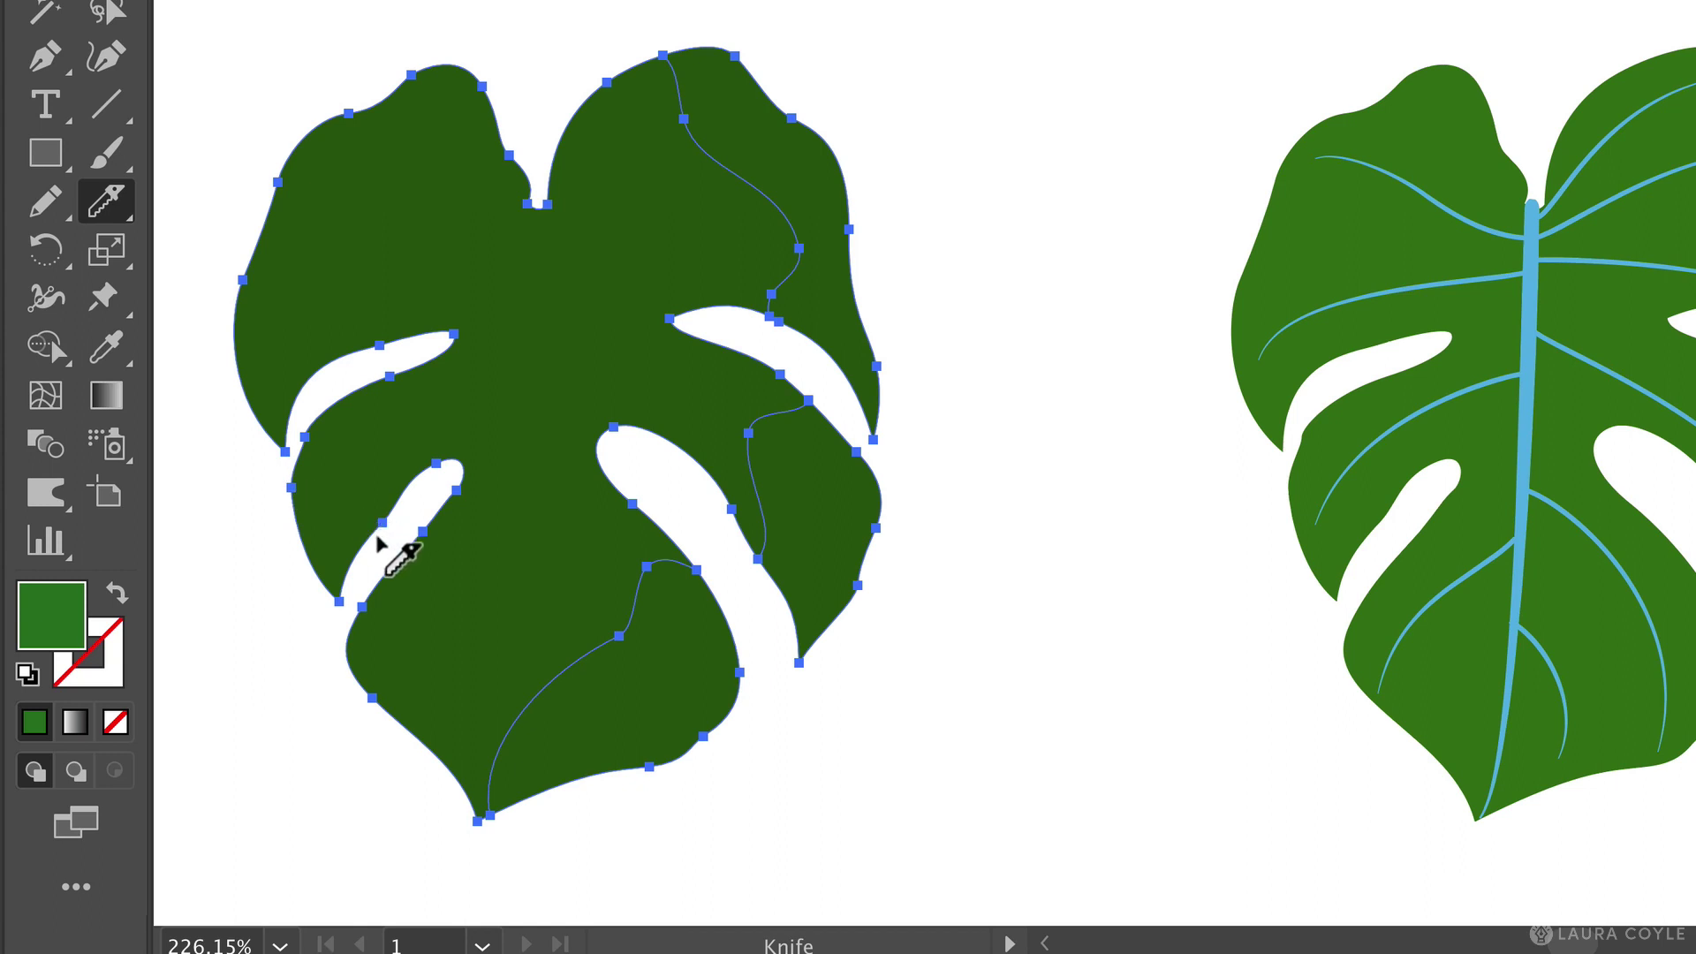
mouse_move(383, 542)
mouse_down()
mouse_move(344, 502)
mouse_move(316, 388)
mouse_move(276, 327)
mouse_move(296, 227)
mouse_move(369, 115)
mouse_move(375, 87)
mouse_move(358, 44)
mouse_up()
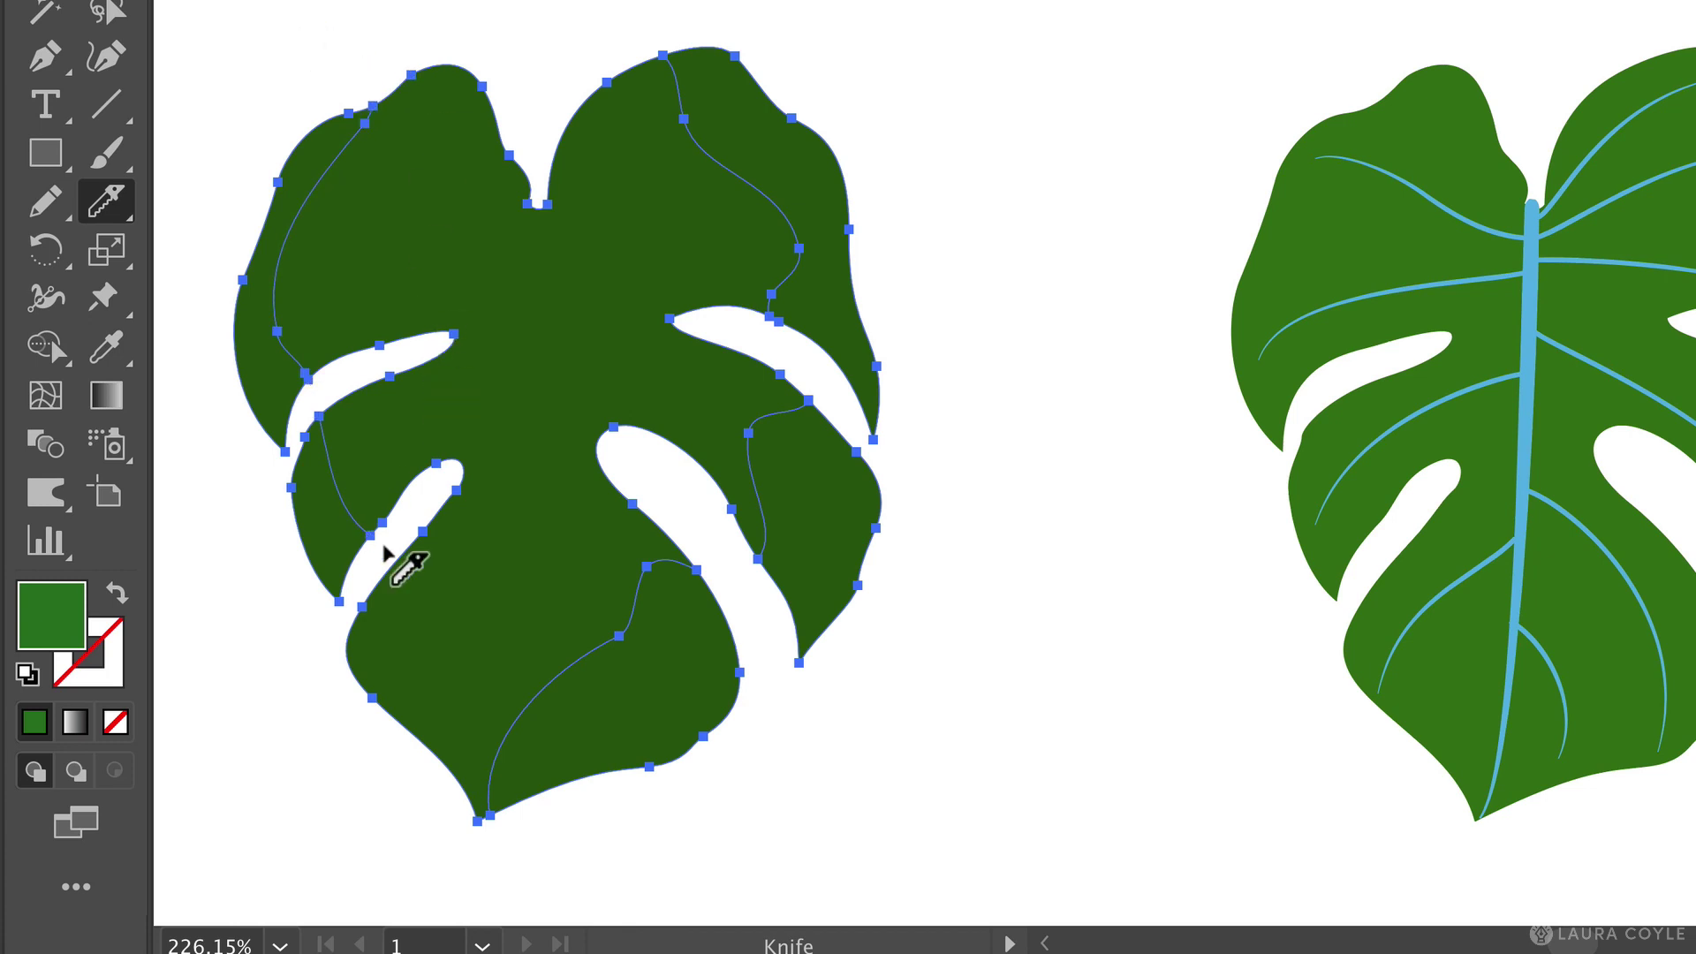
mouse_move(406, 527)
mouse_down()
mouse_move(376, 663)
mouse_move(428, 787)
mouse_up()
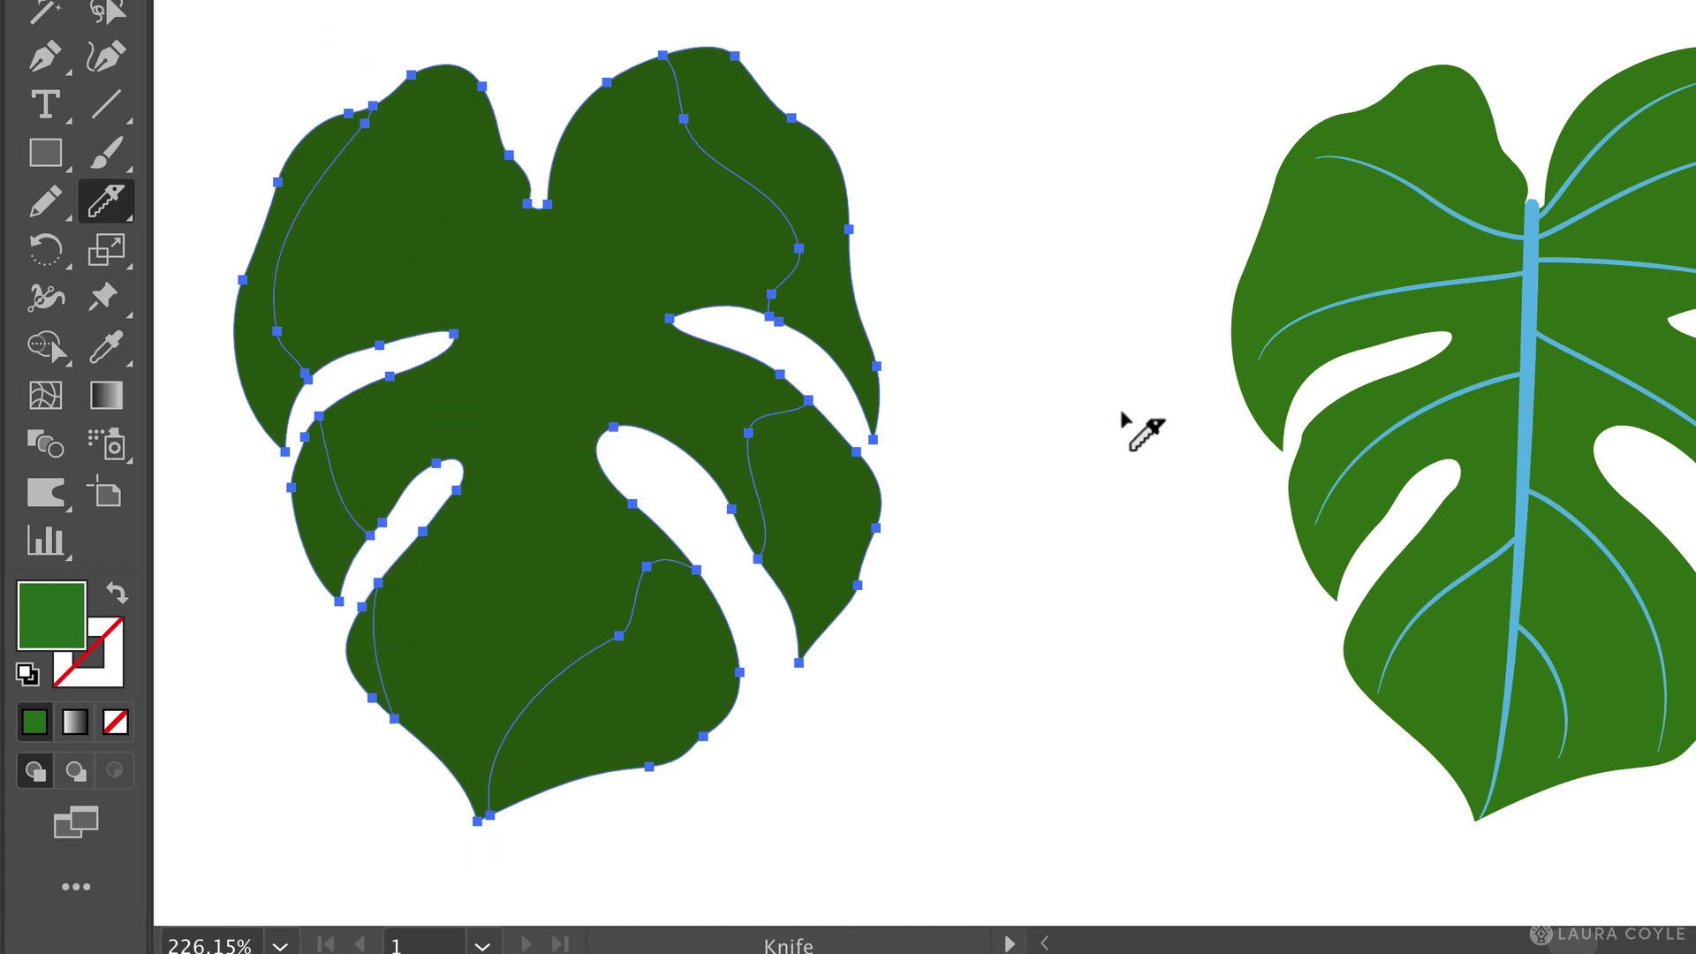
Delete the large central piece of the dark leaf, keeping the shading pieces along both edges.
key(a)
click(977, 401)
click(591, 380)
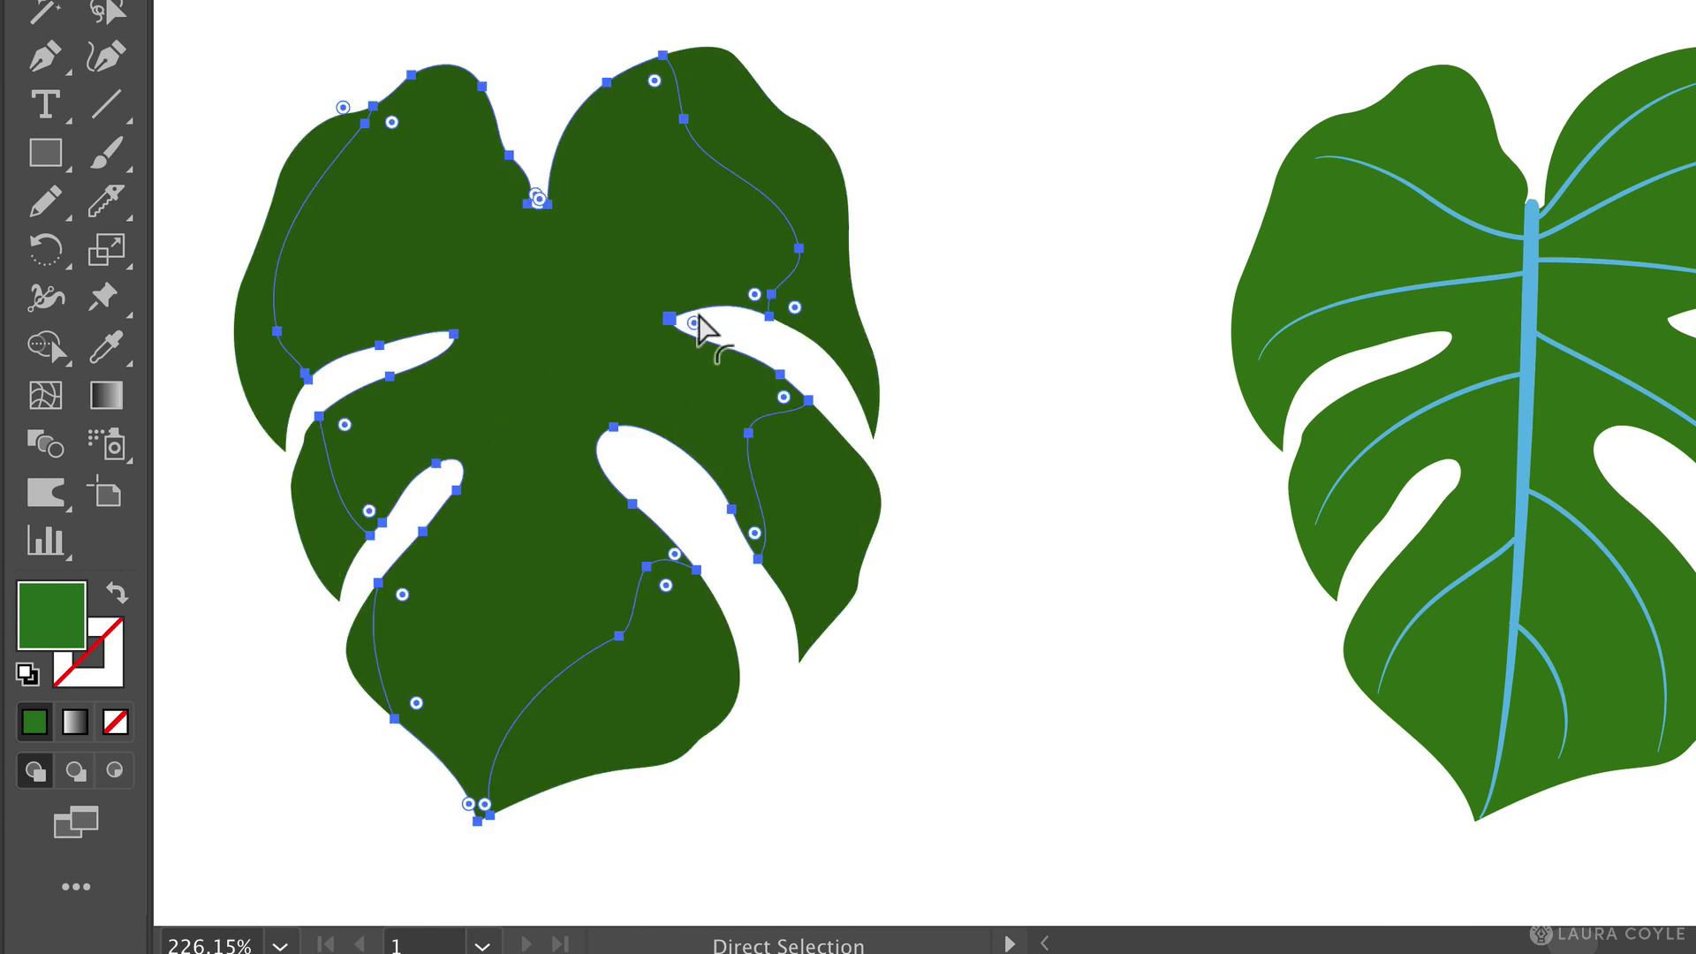
key(Delete)
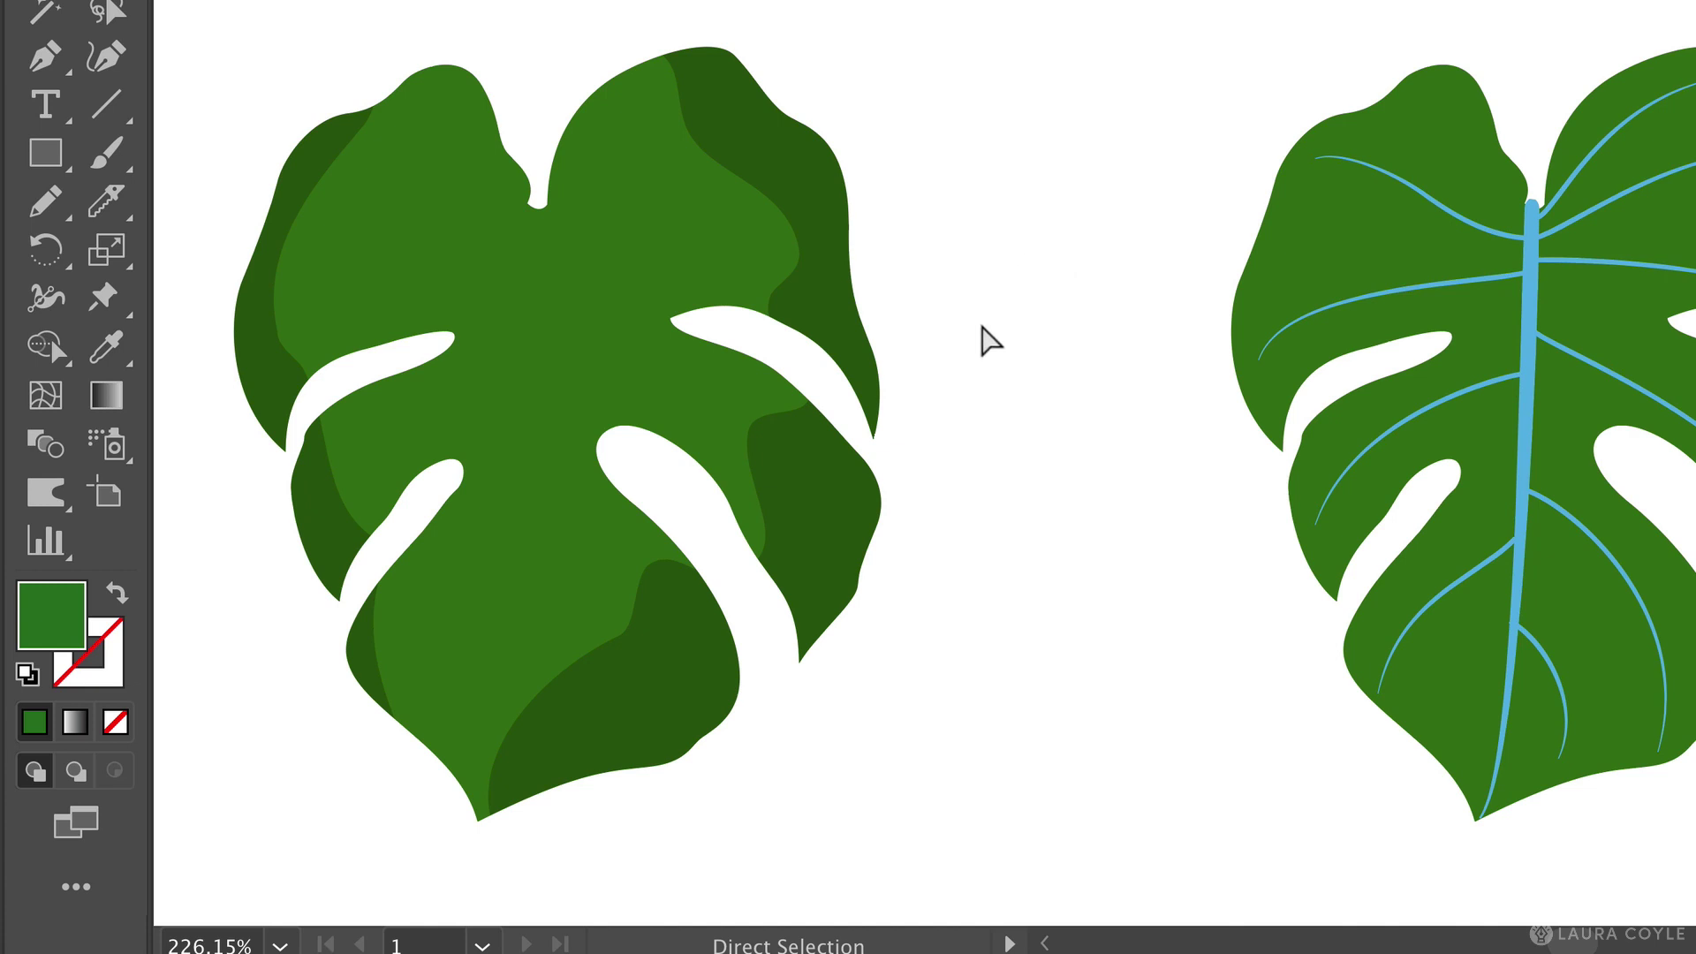
Delete the three dark shading pieces along the leaf's left edge.
click(260, 384)
key(Delete)
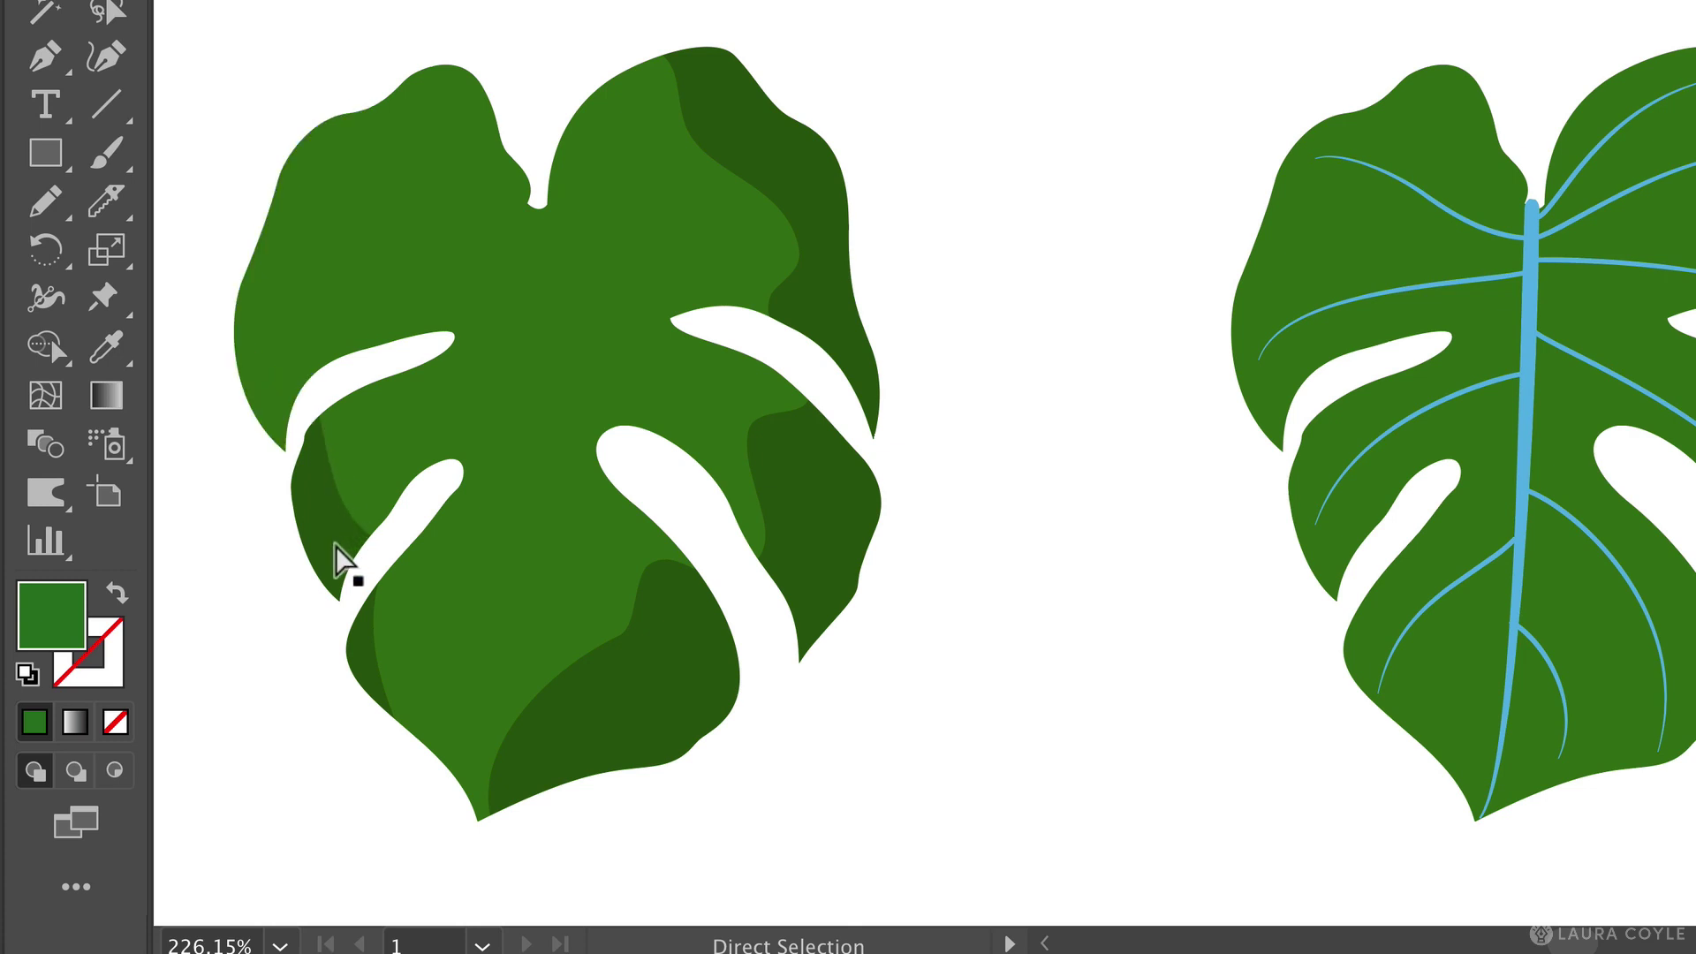
click(333, 563)
key(Delete)
click(371, 669)
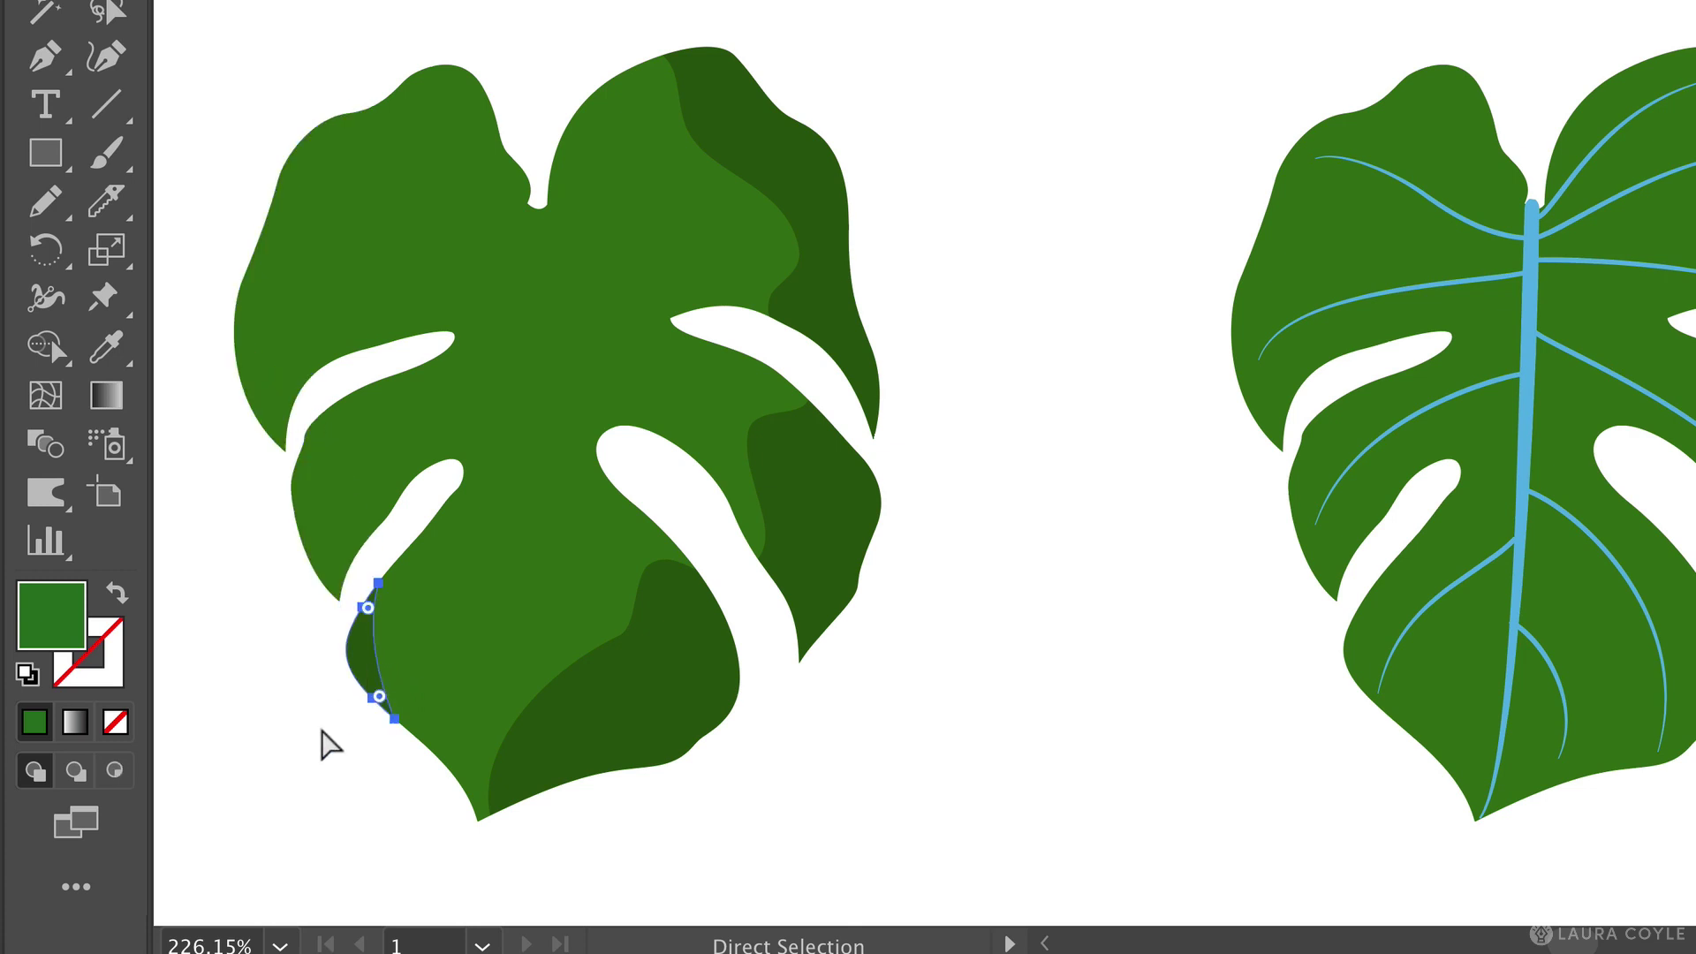
key(Delete)
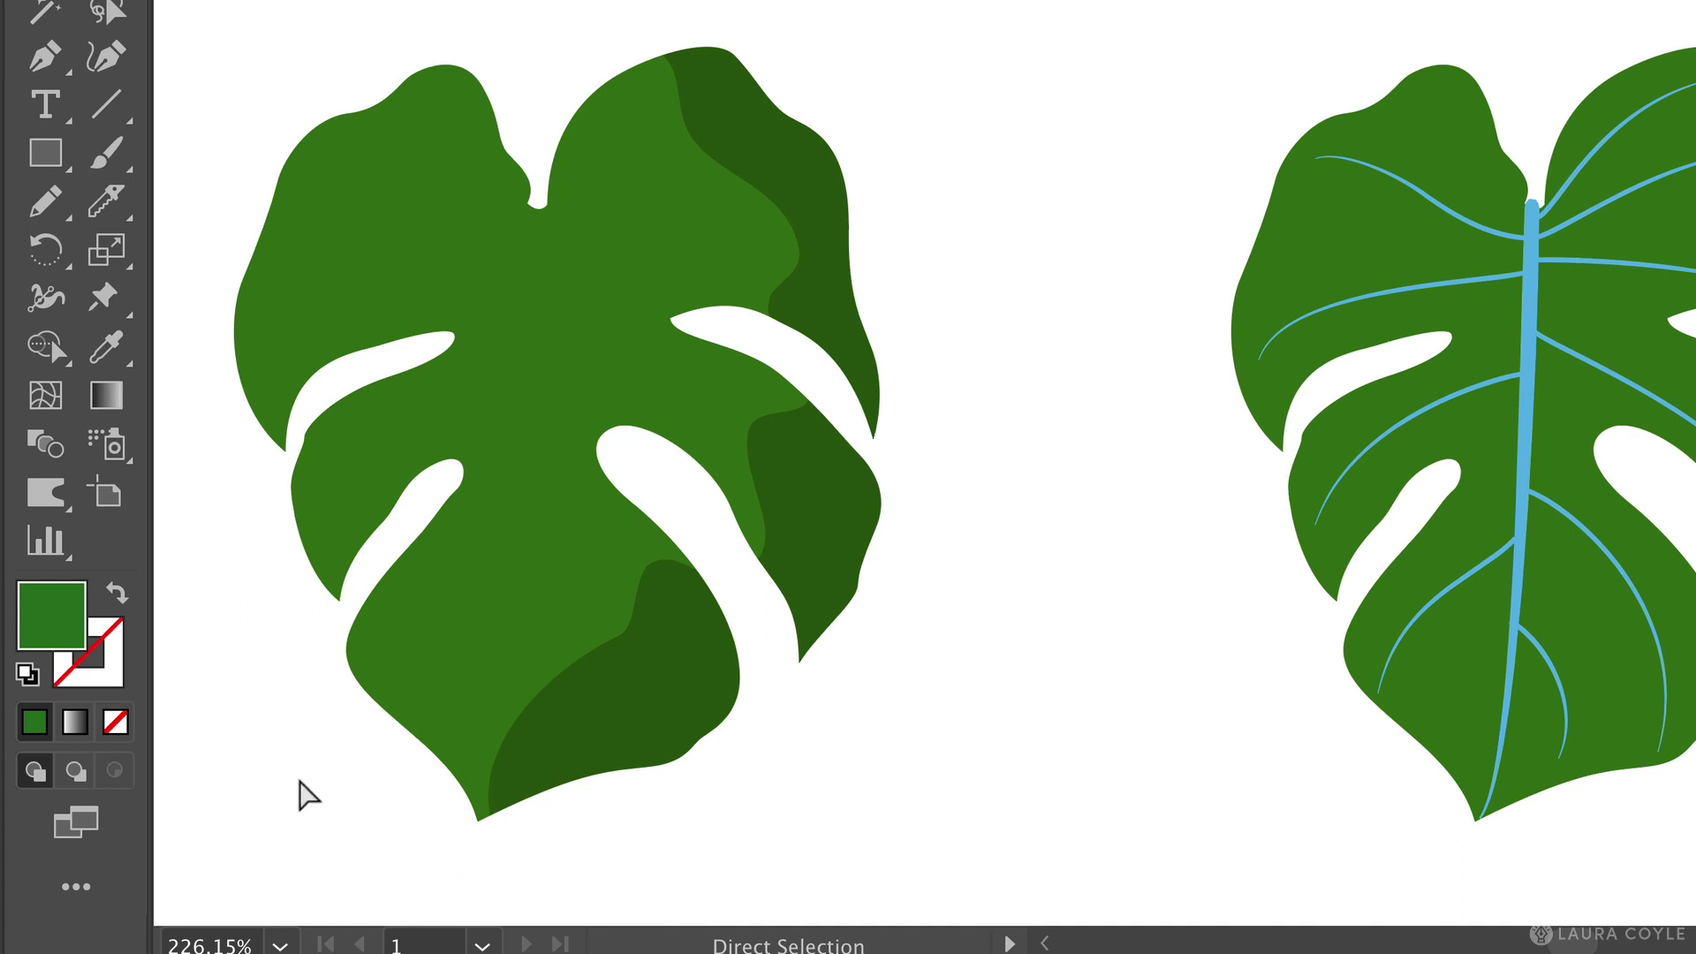
Check the Eraser tool's options, try an eraser stroke down through the upper left lobe and undo it.
click(128, 230)
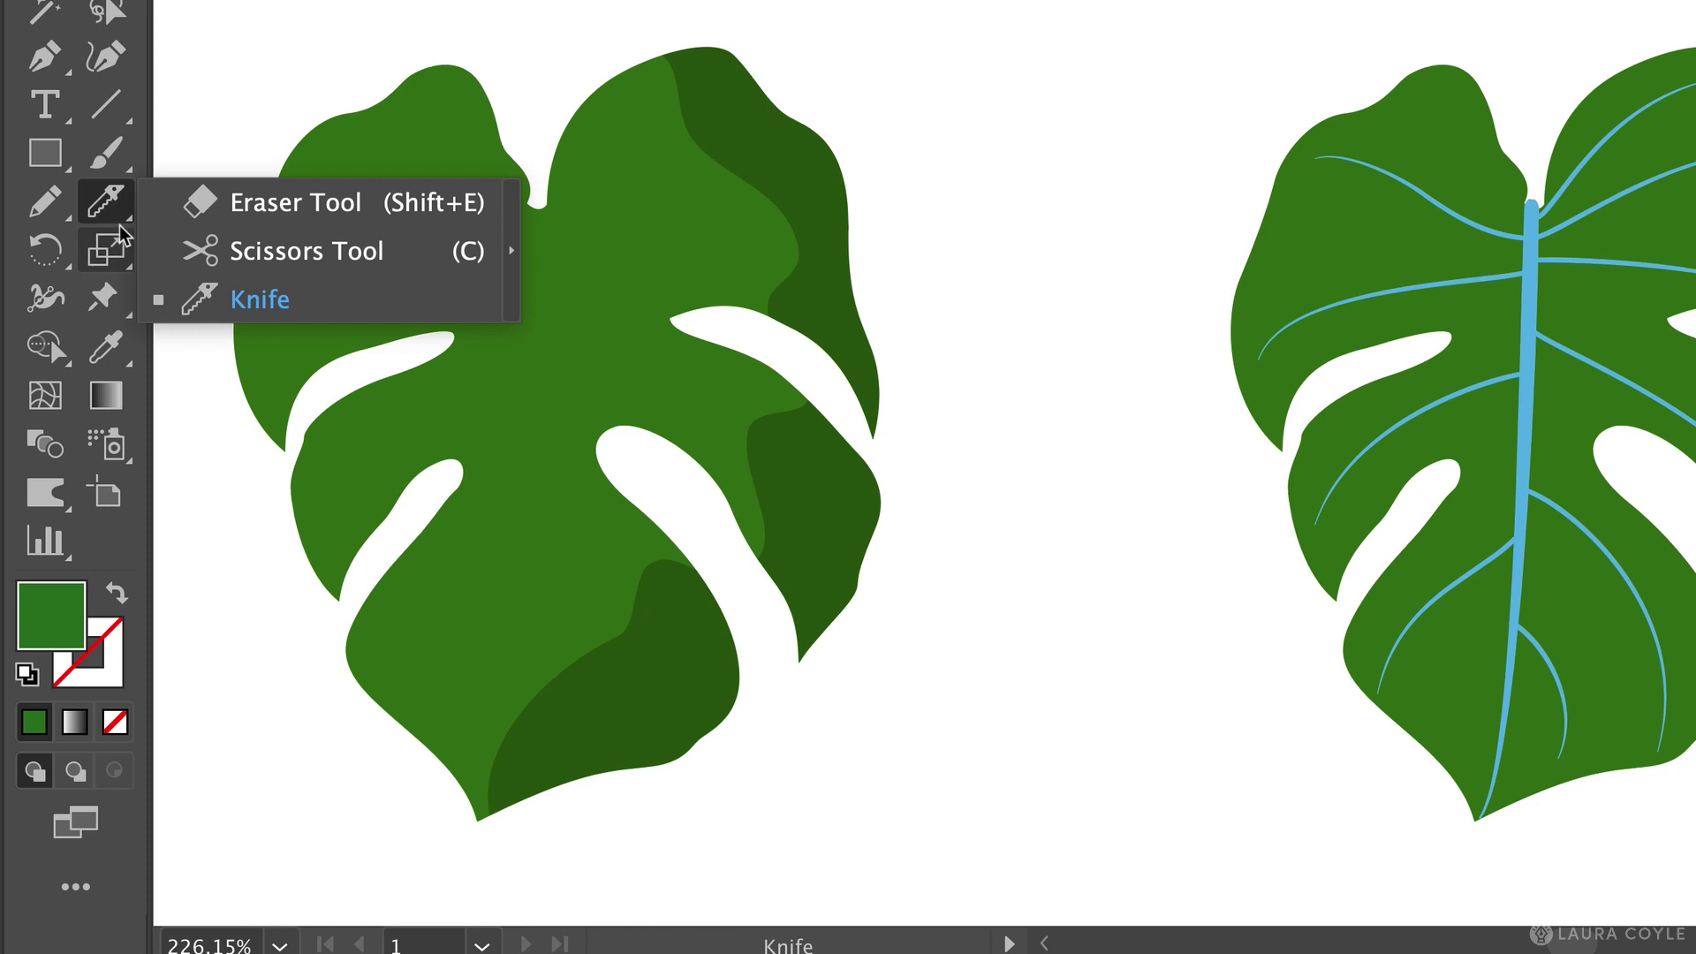
click(201, 203)
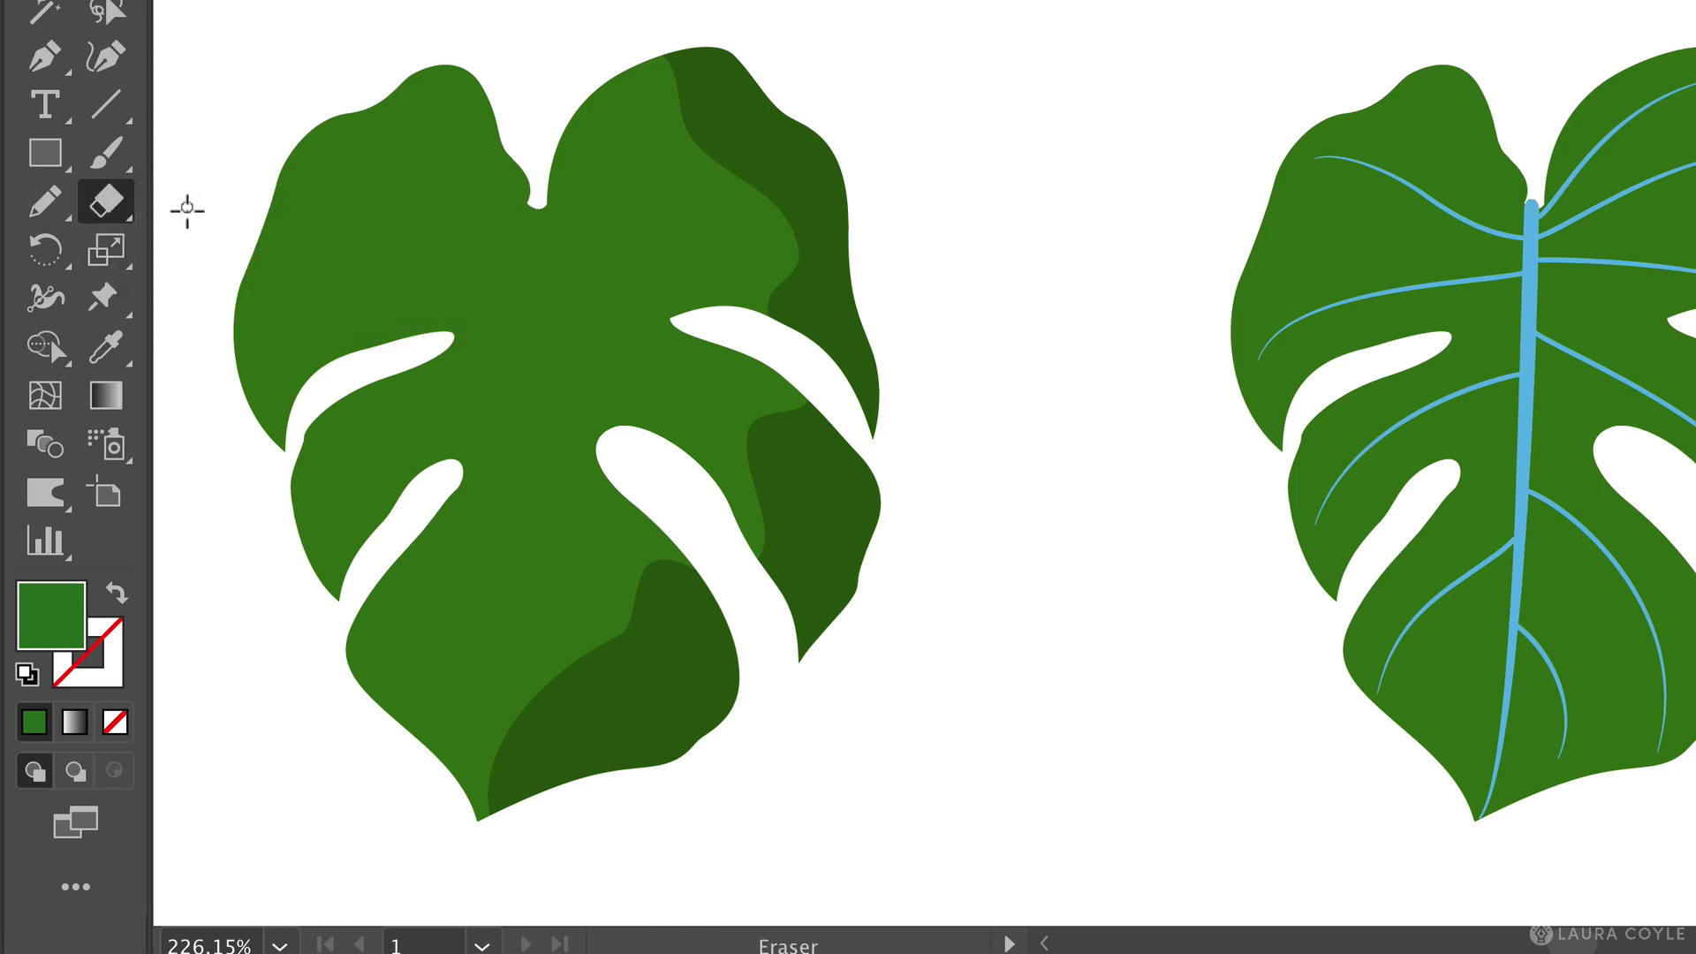
double_click(107, 209)
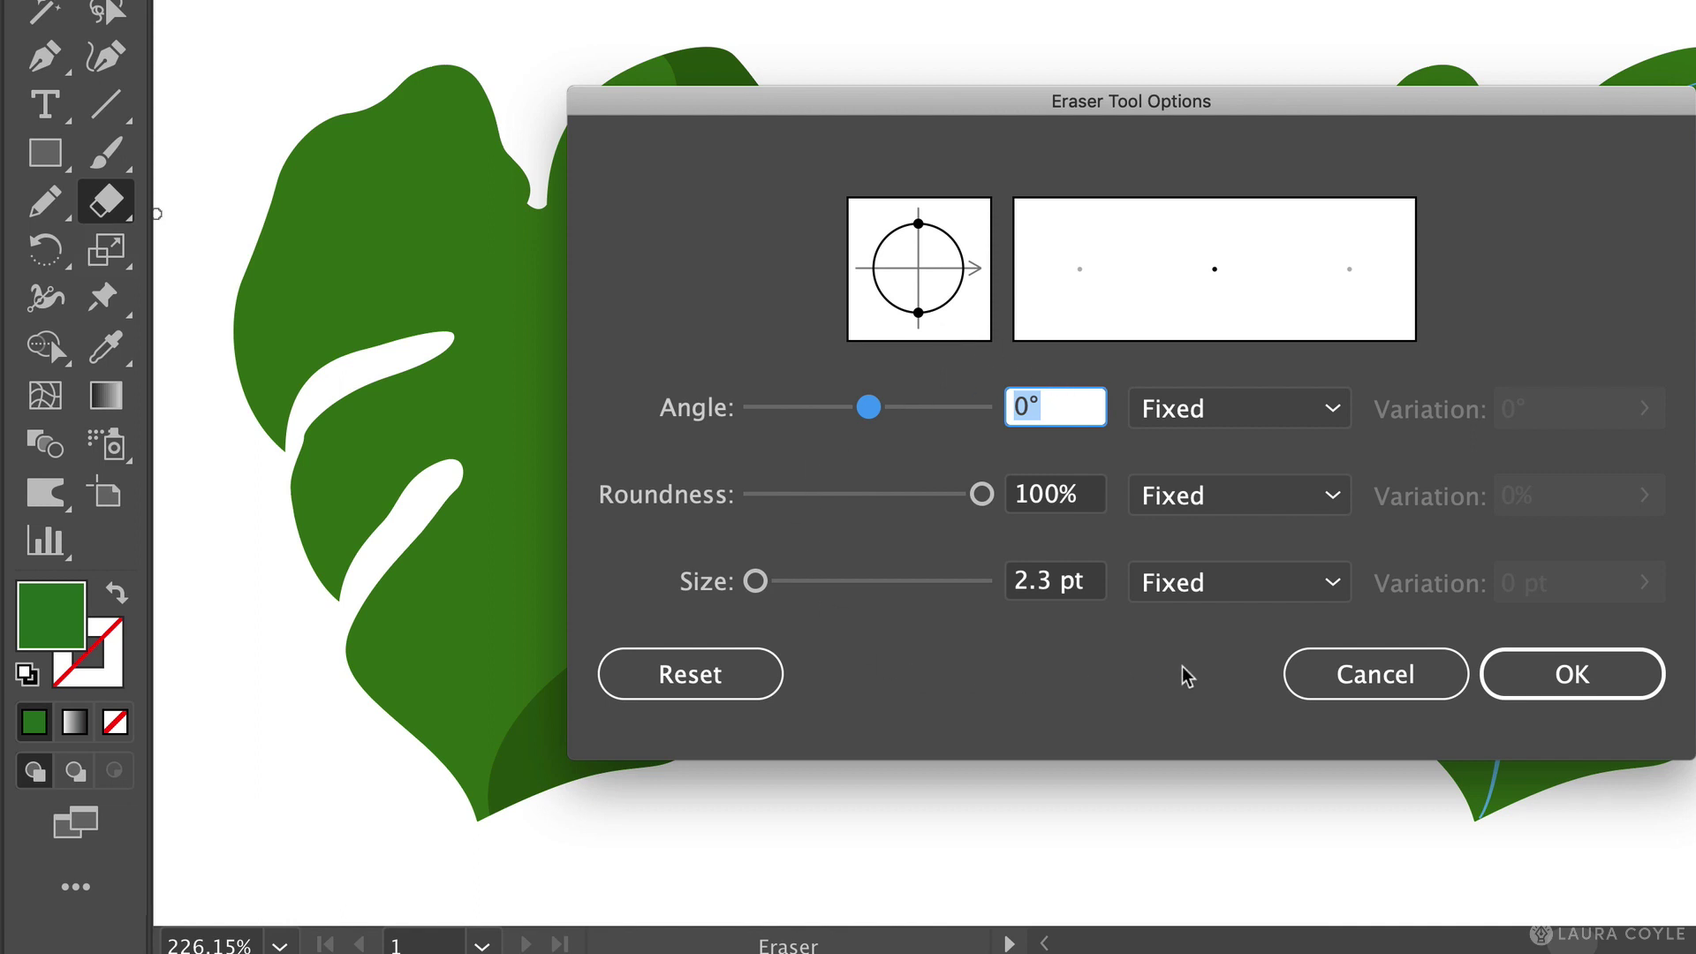
click(1347, 674)
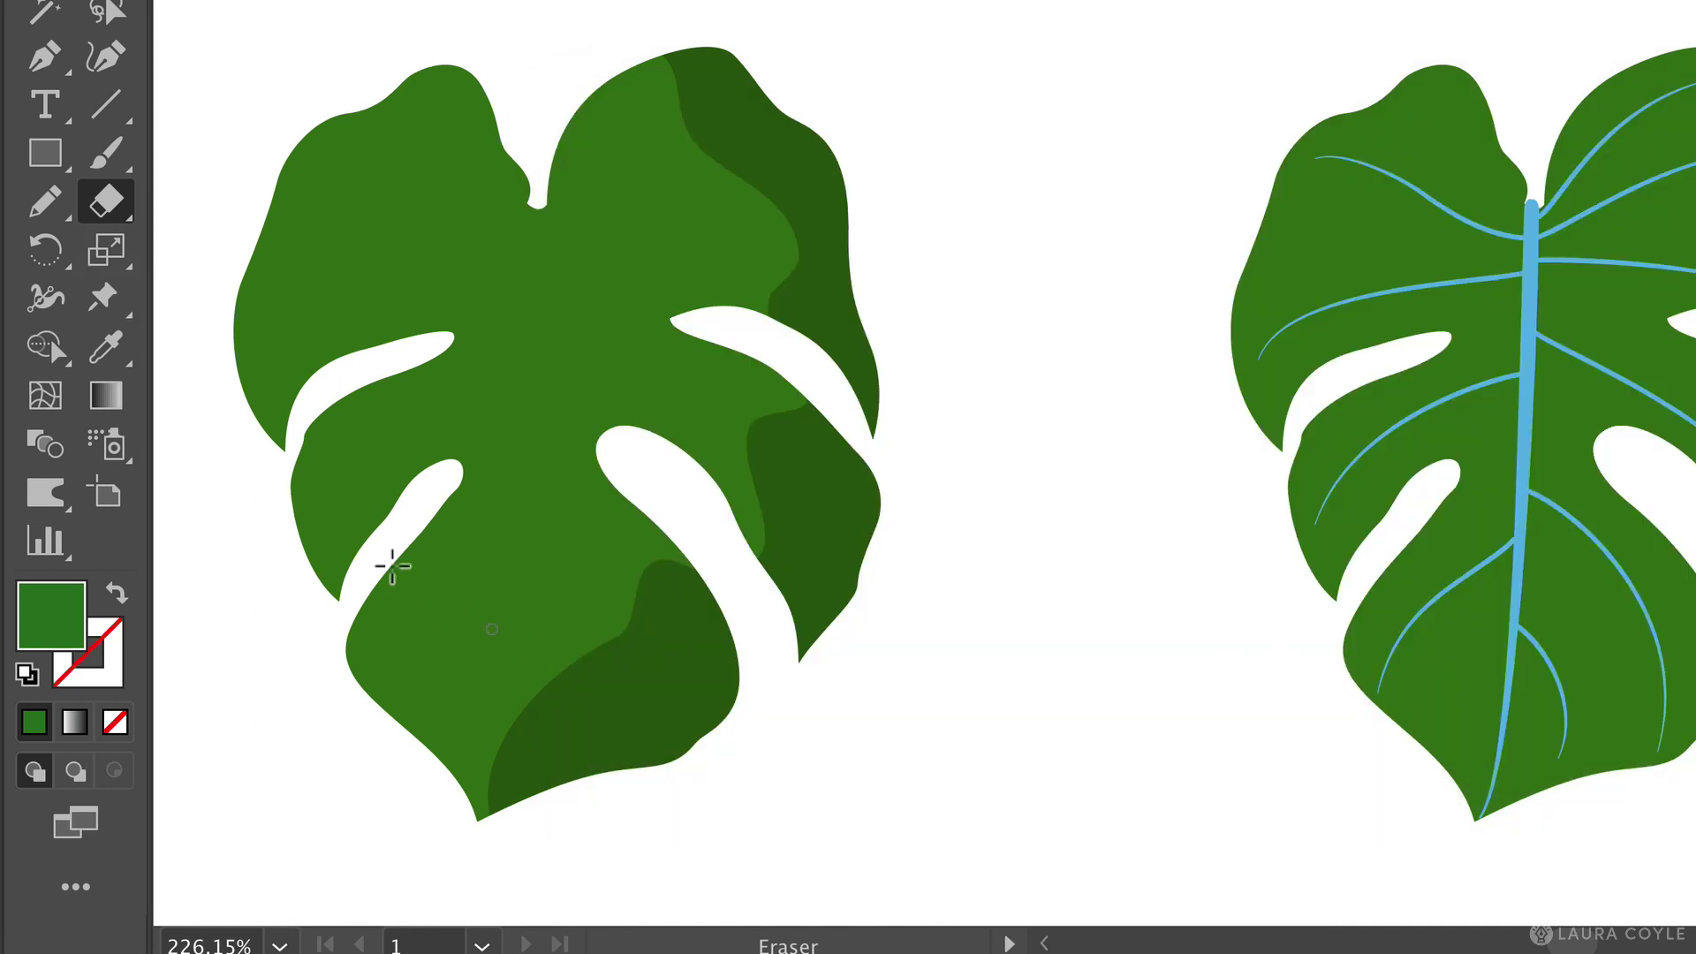
mouse_move(378, 71)
mouse_down()
mouse_move(417, 205)
mouse_move(369, 332)
mouse_move(420, 388)
mouse_up()
key(ctrl+z)
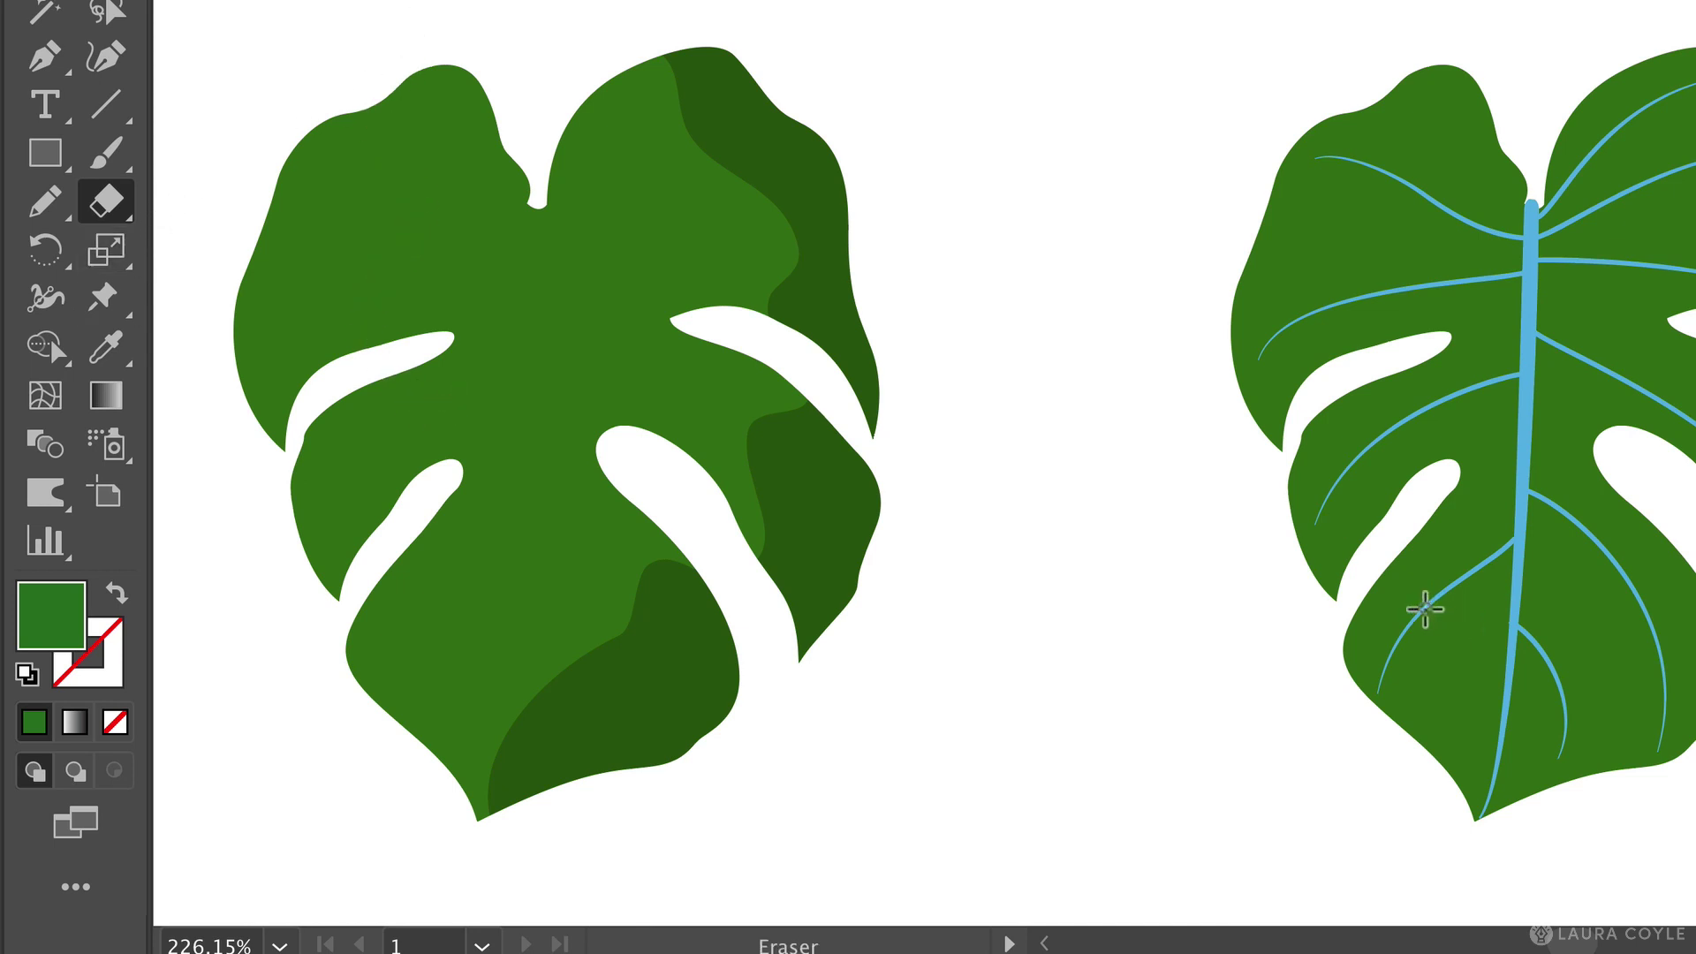
Set the Pencil tool's fidelity to Smooth and draw a short freehand test line across the upper left lobe.
double_click(44, 208)
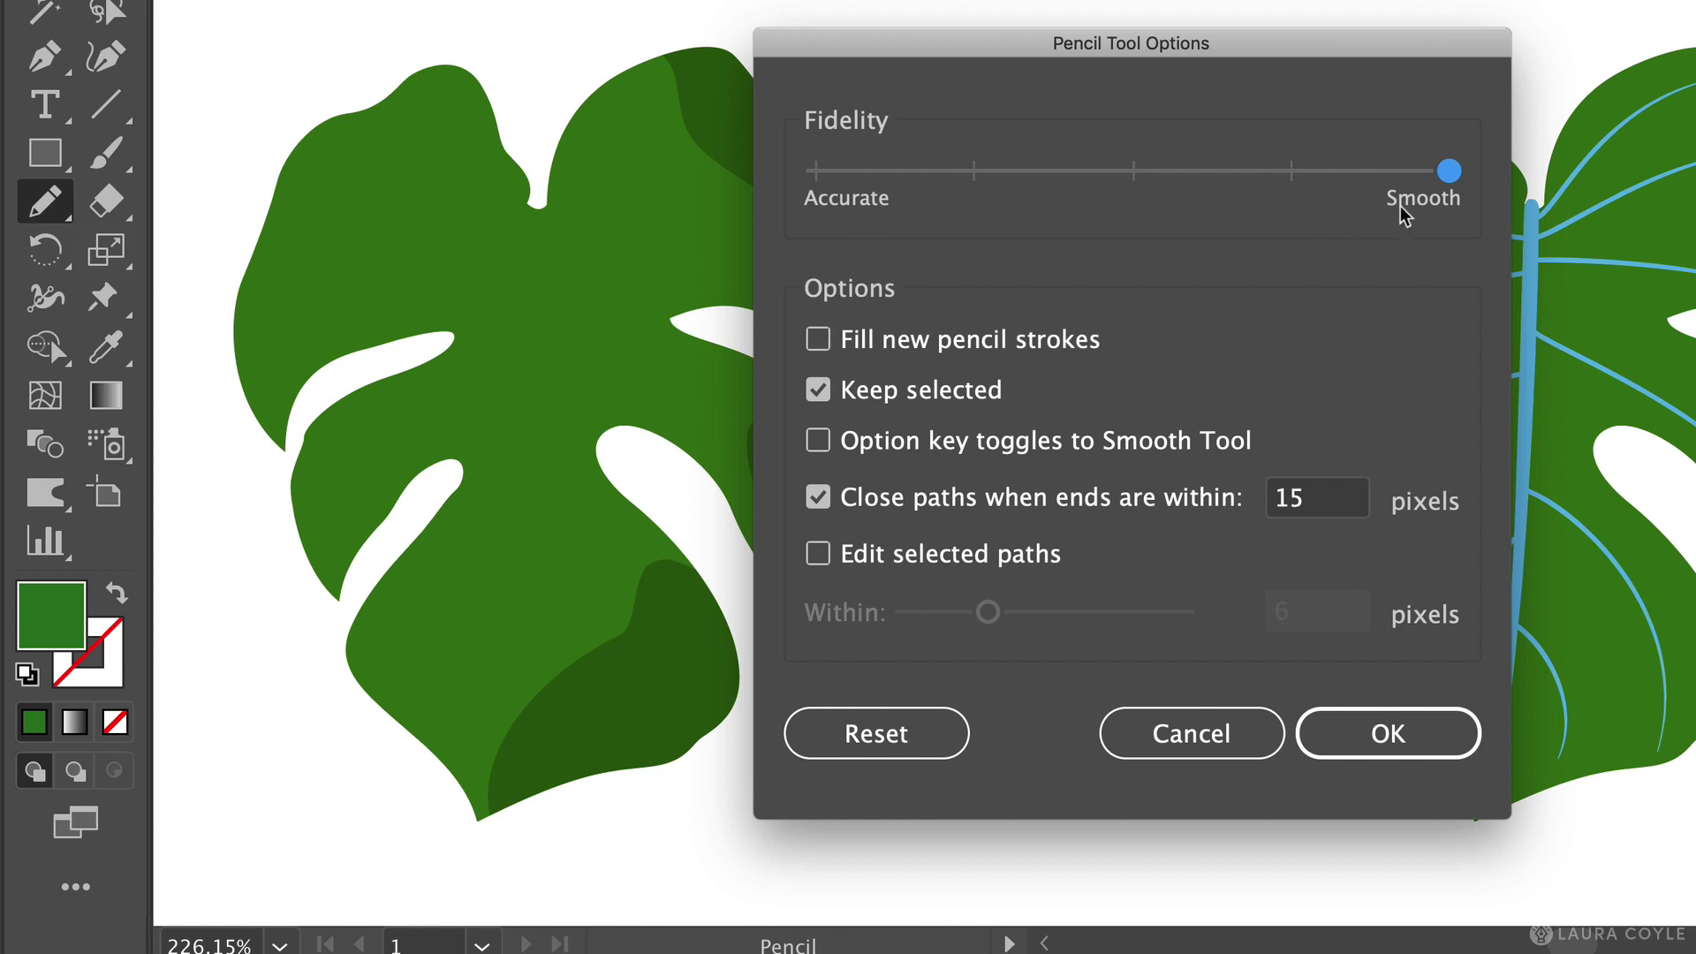
drag(1397, 187, 852, 199)
drag(868, 174, 1414, 199)
click(1365, 735)
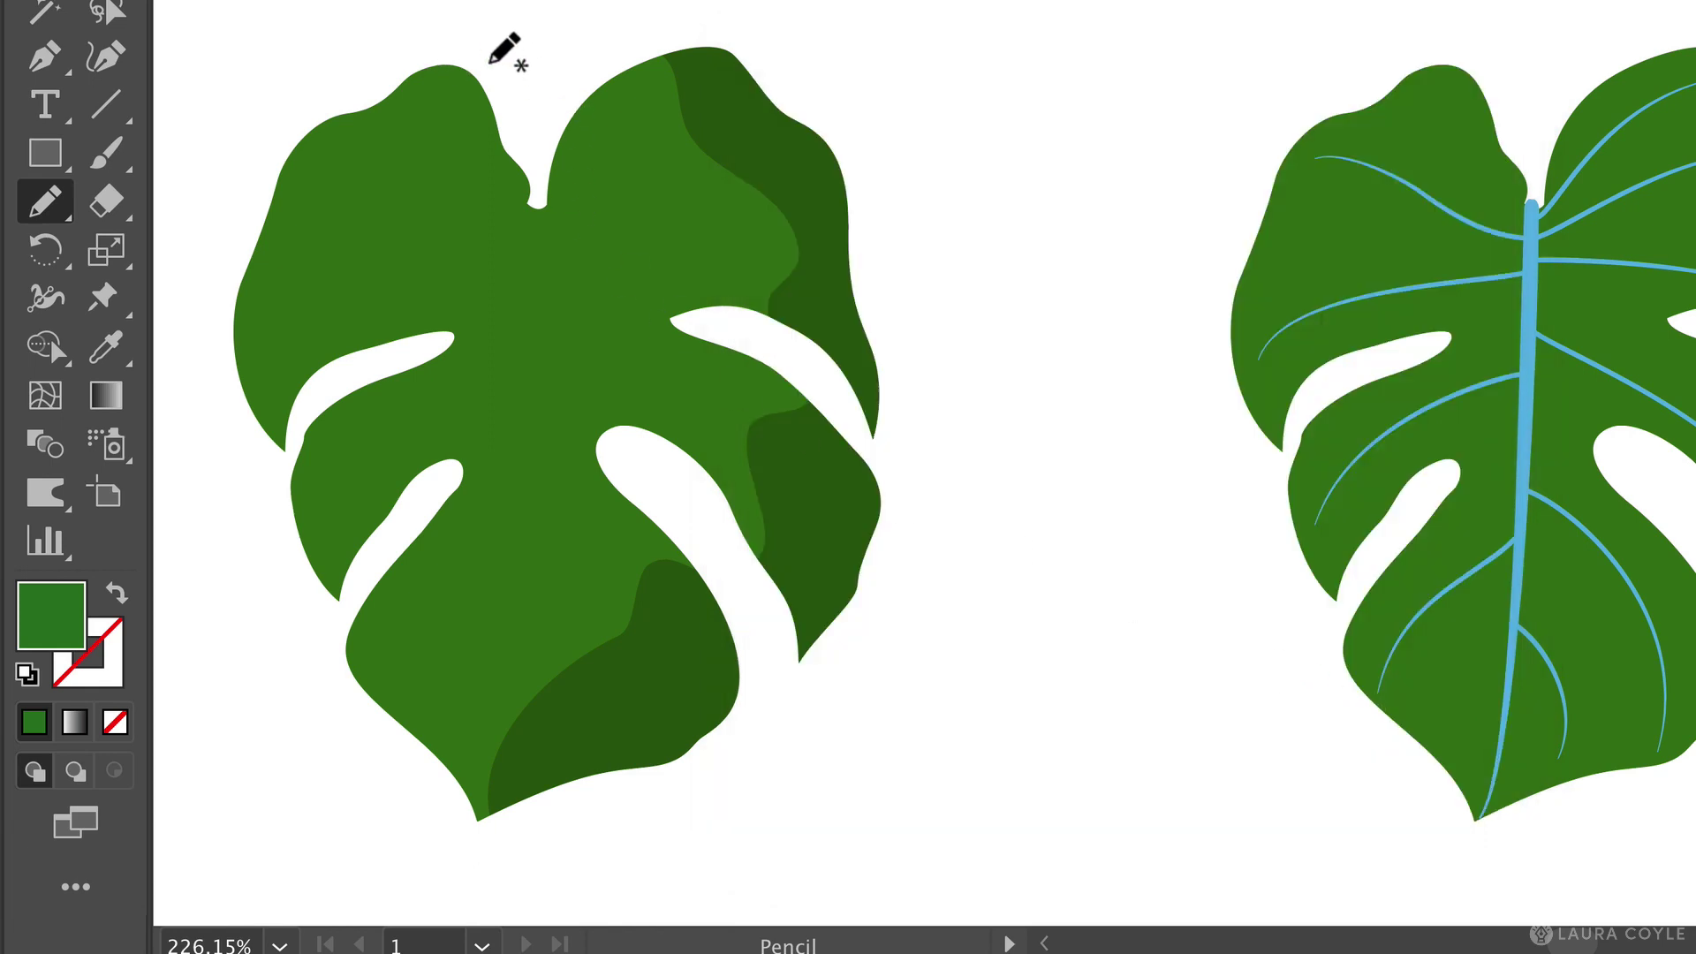
mouse_move(490, 64)
mouse_down()
mouse_move(485, 116)
mouse_move(404, 211)
mouse_move(405, 290)
mouse_up()
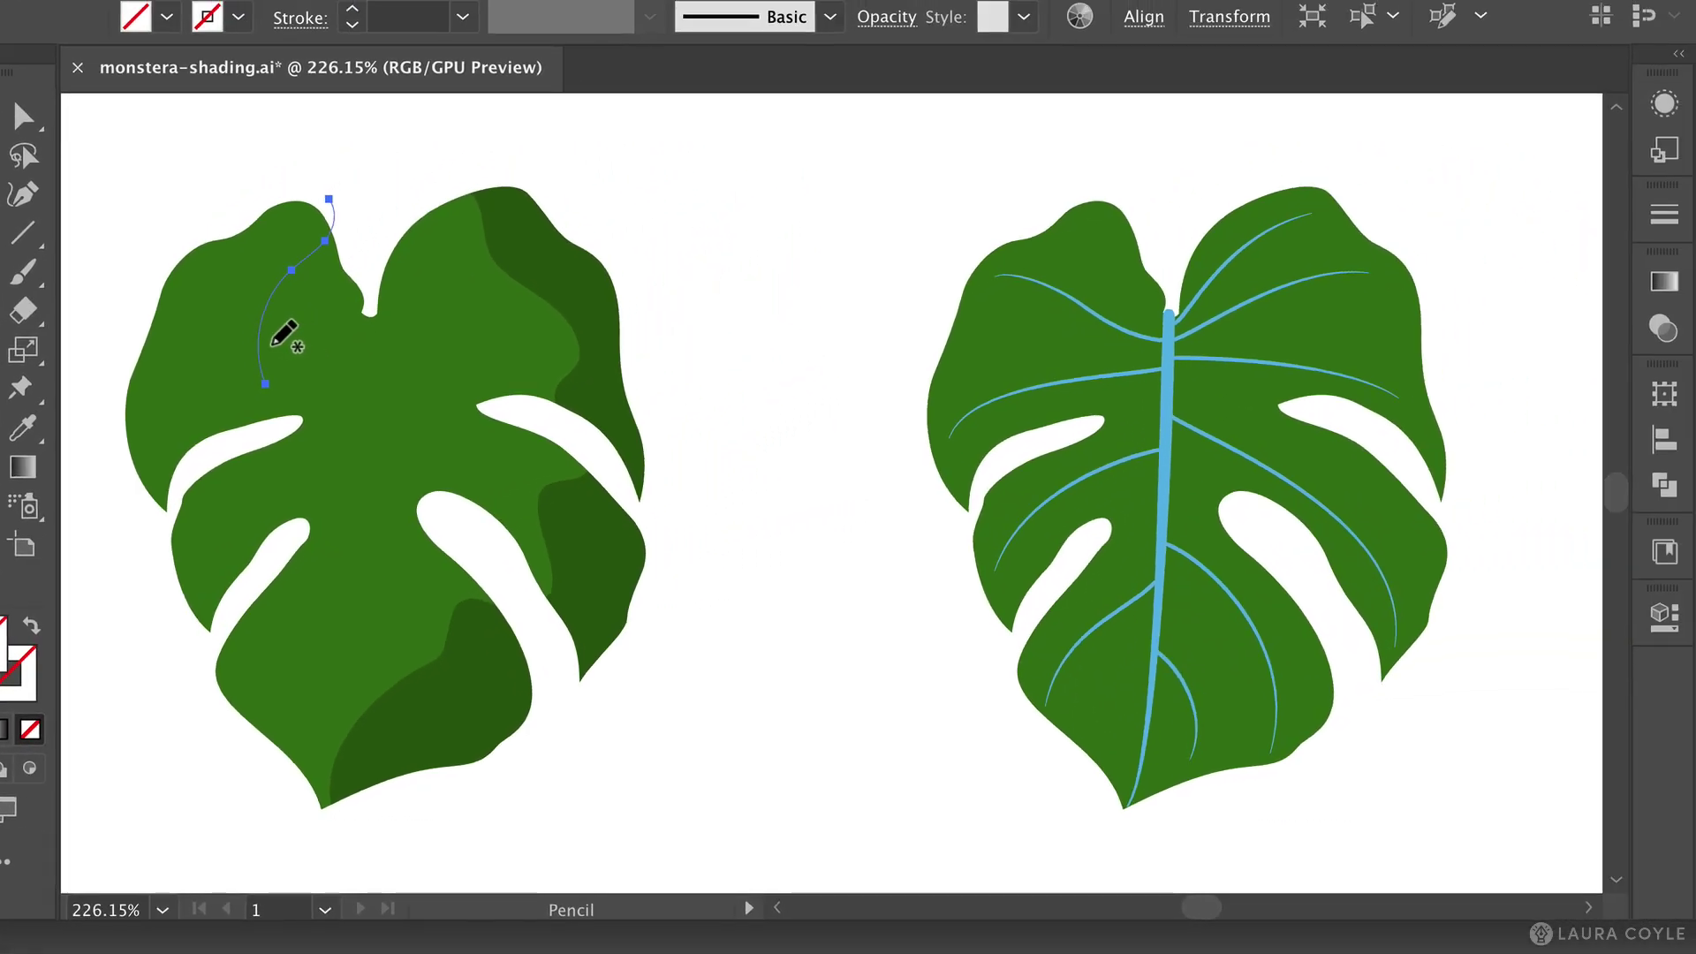
Change Layer 2's color to Light Red in its layer options.
key(F7)
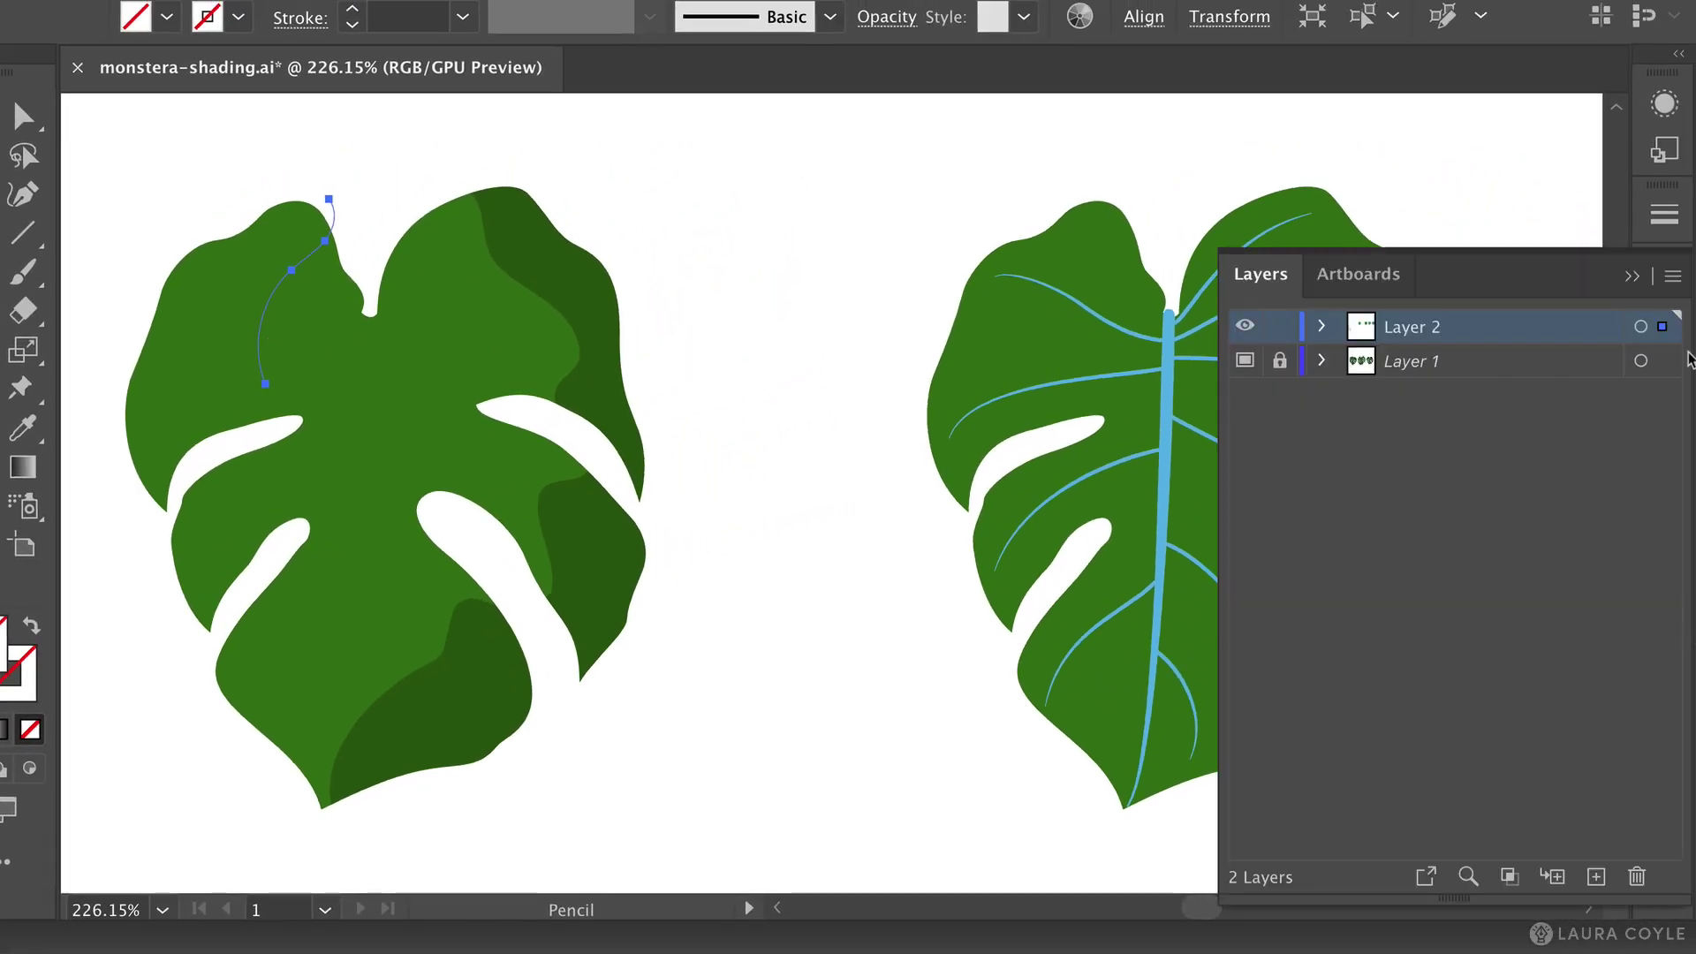
double_click(1513, 327)
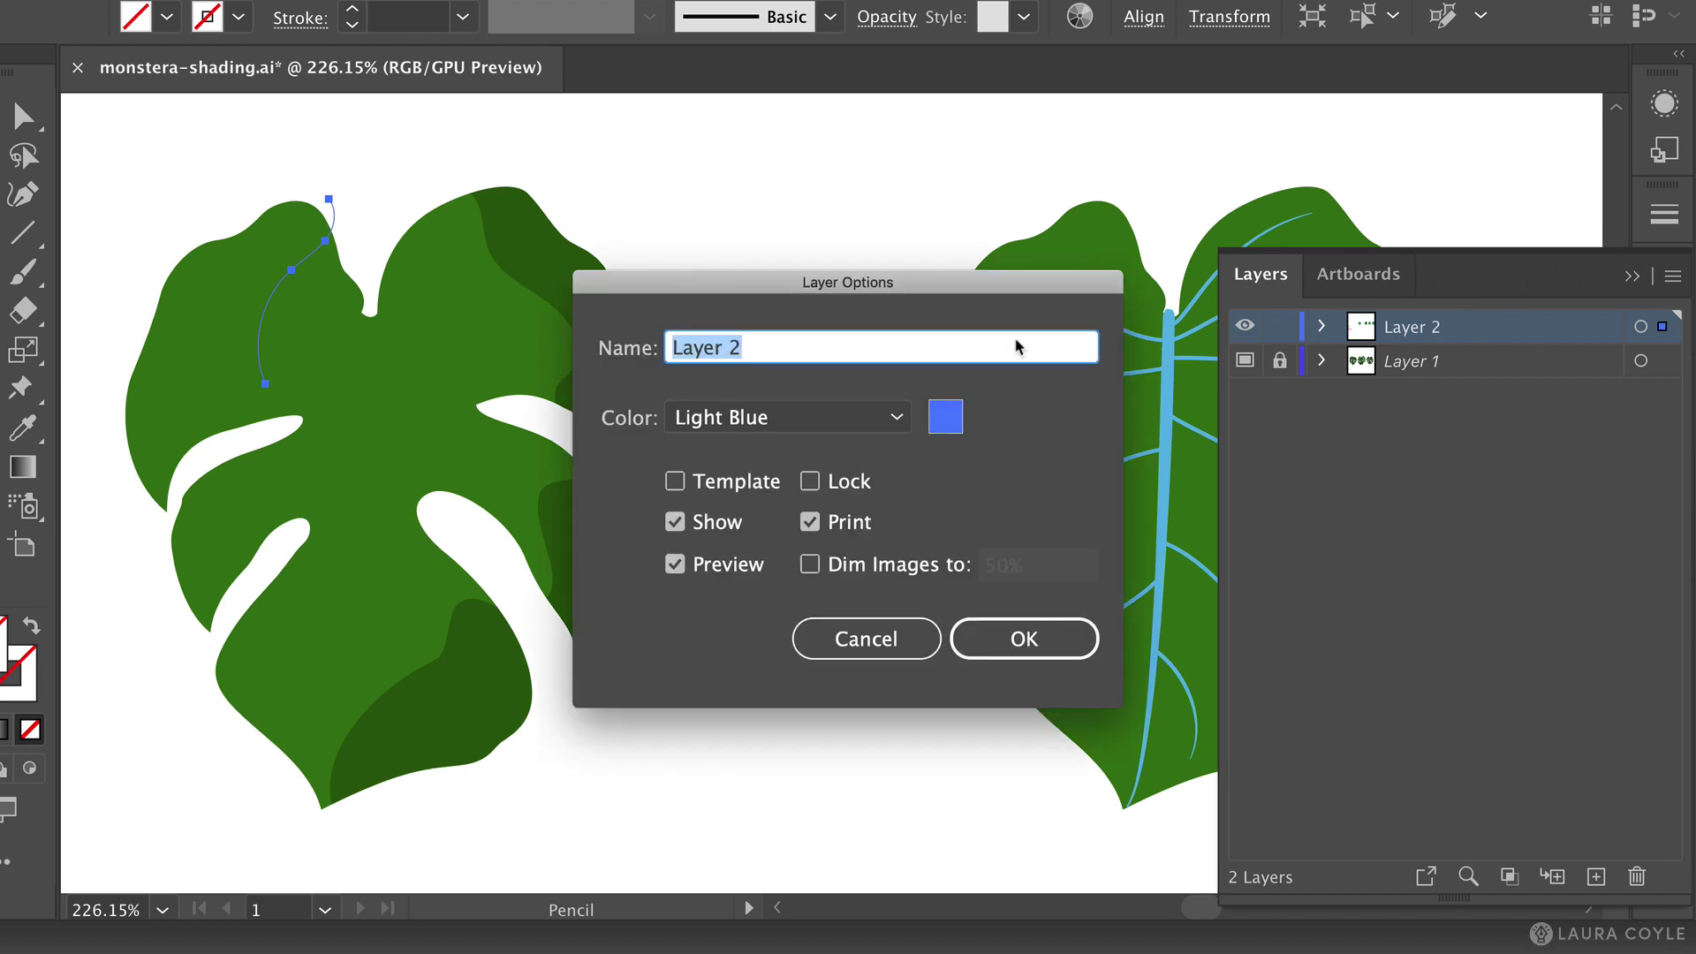
click(898, 419)
click(840, 488)
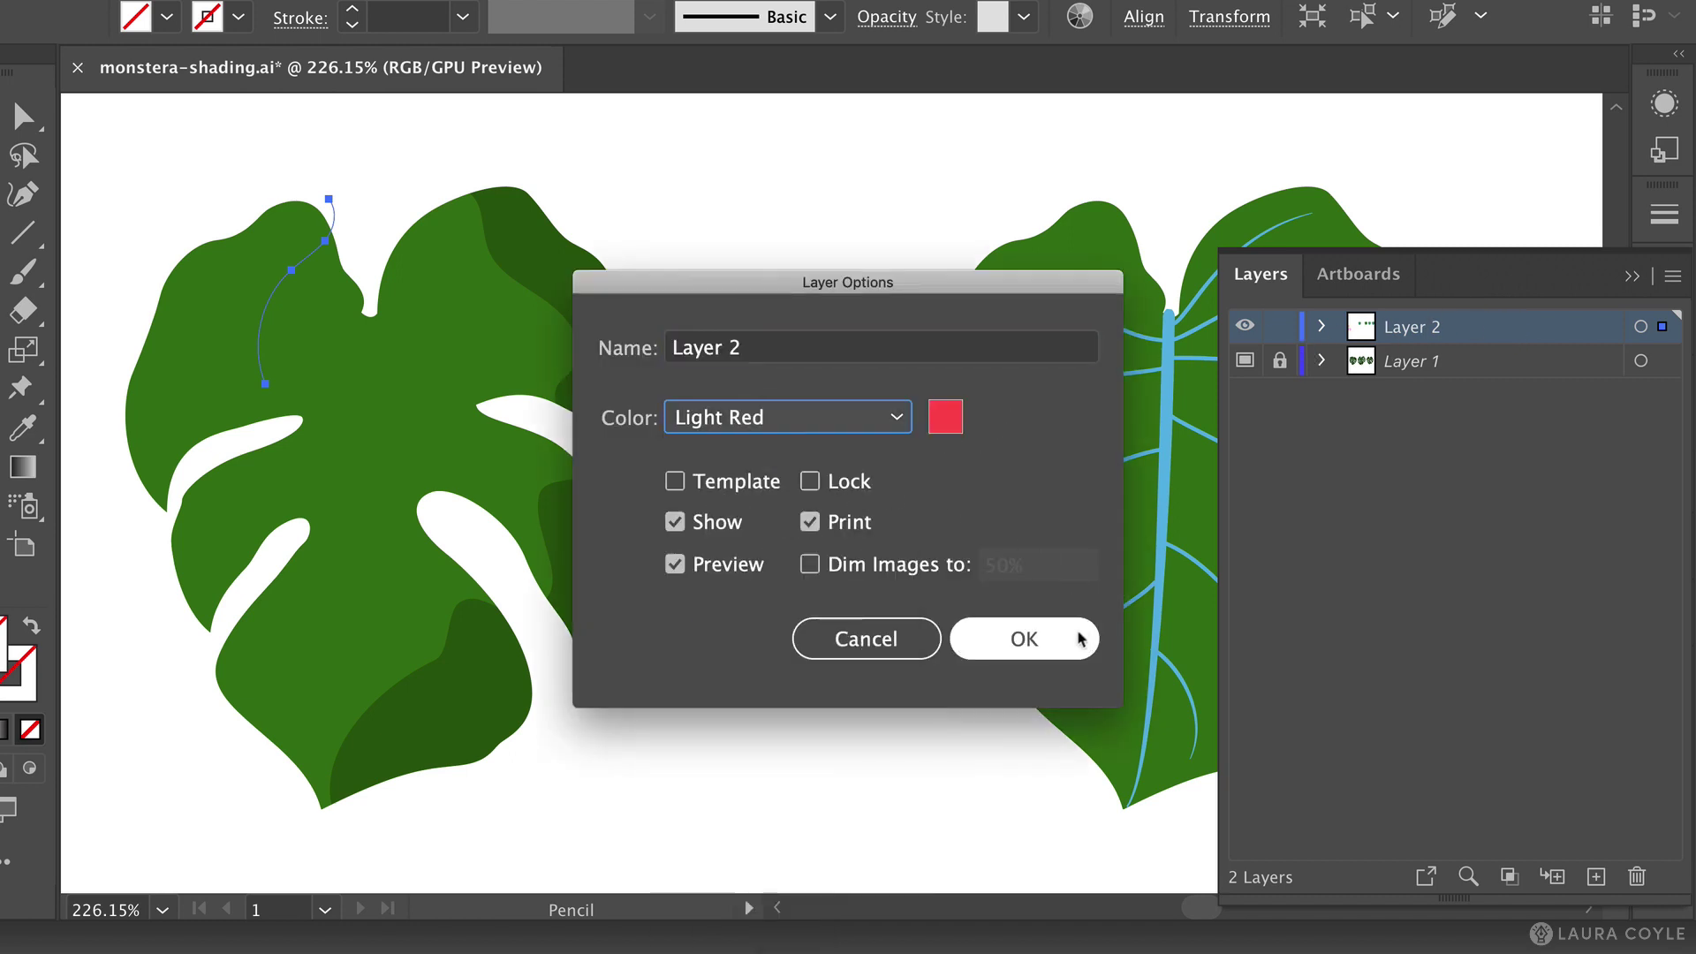
click(1080, 638)
click(1632, 277)
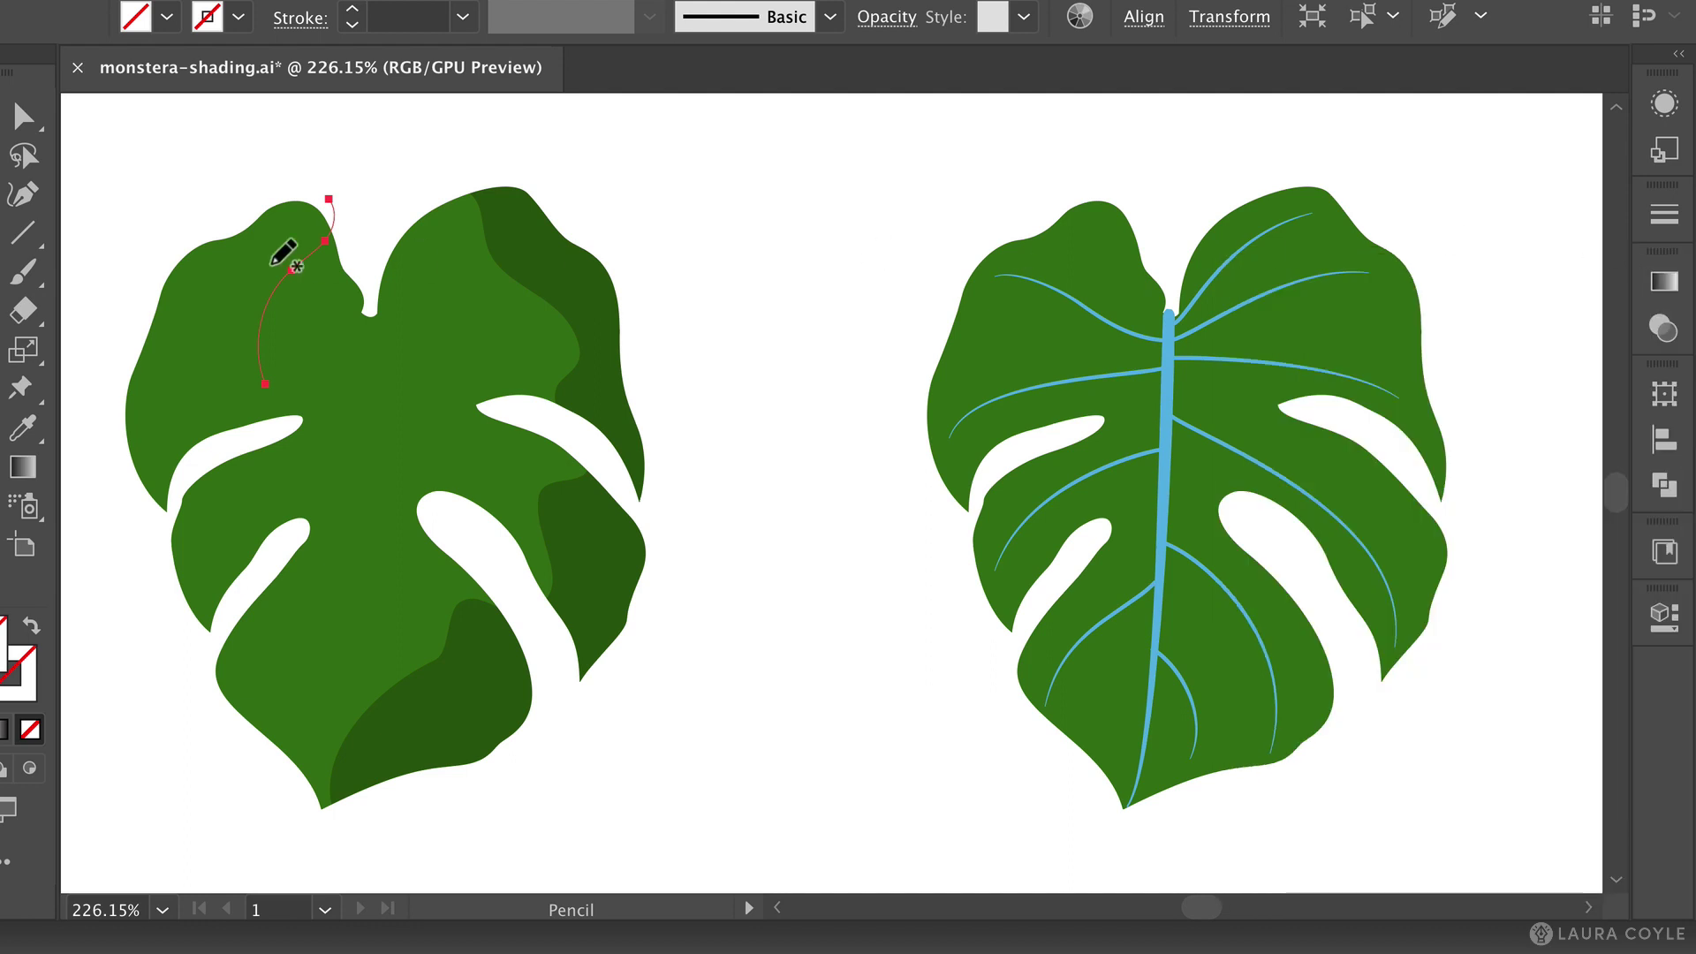
Clear the test line's selection and draw a closed Pencil shape overlapping the left lobes, with a wavy inner edge and its outer side beyond the leaf.
key(ctrl+shift+a)
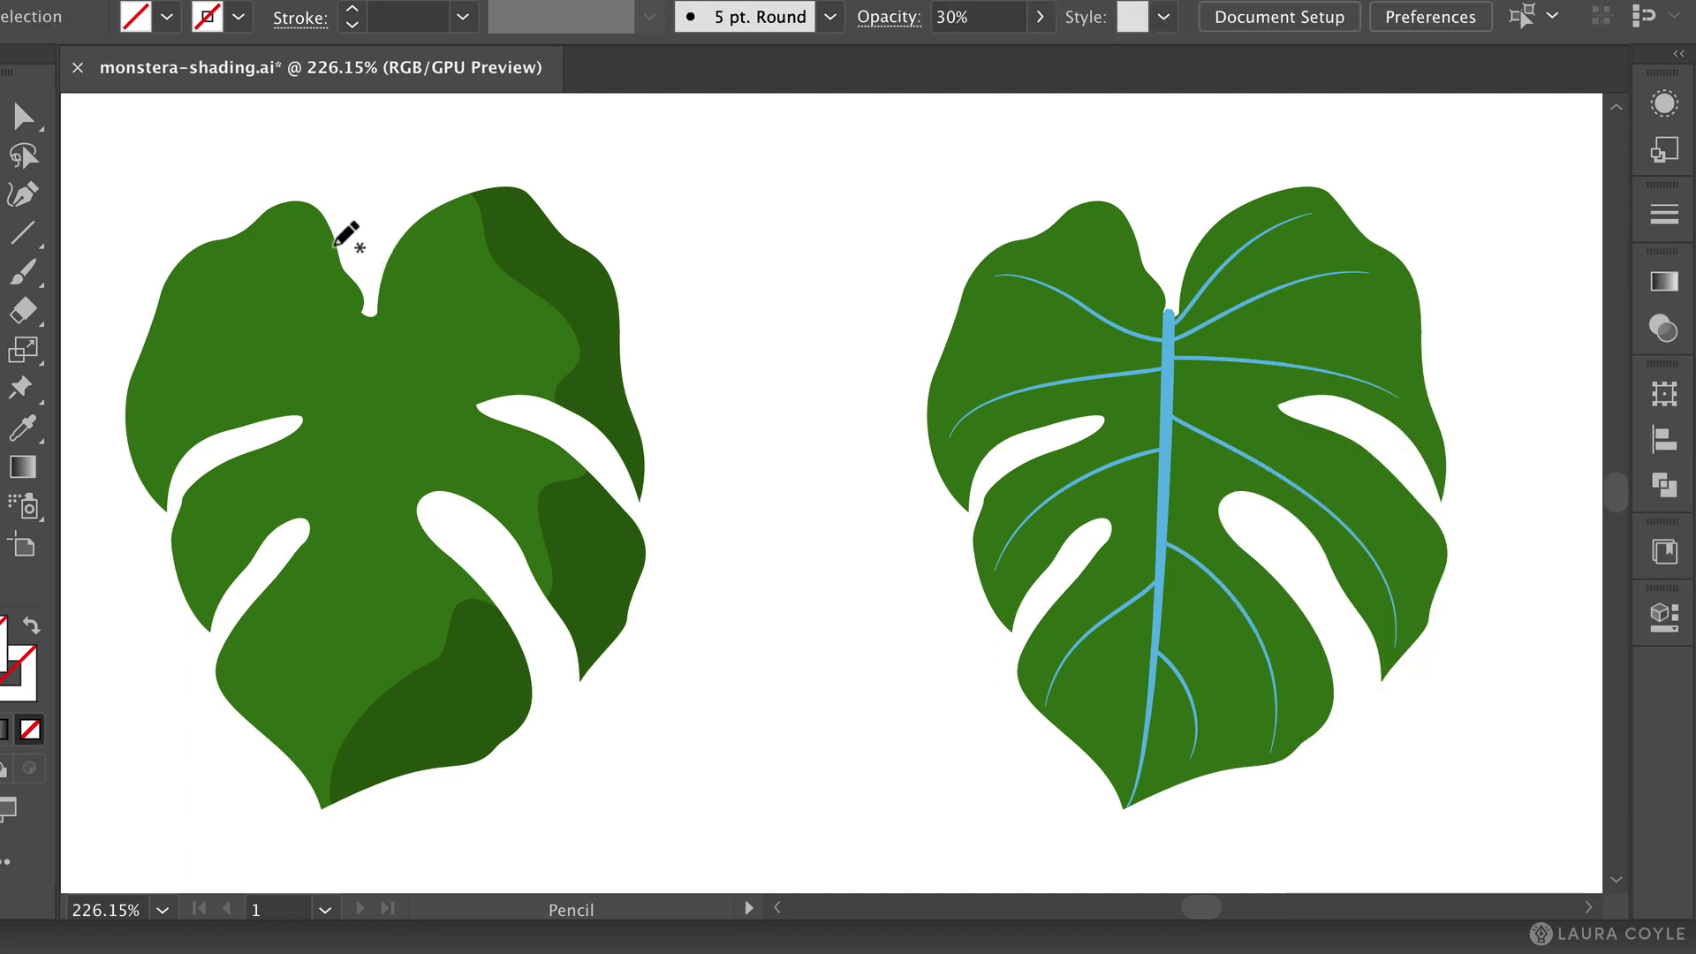
mouse_move(320, 196)
mouse_down()
mouse_move(325, 230)
mouse_move(218, 306)
mouse_move(175, 402)
mouse_move(215, 467)
mouse_move(195, 525)
mouse_move(267, 615)
mouse_move(266, 767)
mouse_move(133, 682)
mouse_move(94, 597)
mouse_move(97, 483)
mouse_move(110, 327)
mouse_move(148, 255)
mouse_move(224, 194)
mouse_move(316, 189)
mouse_up()
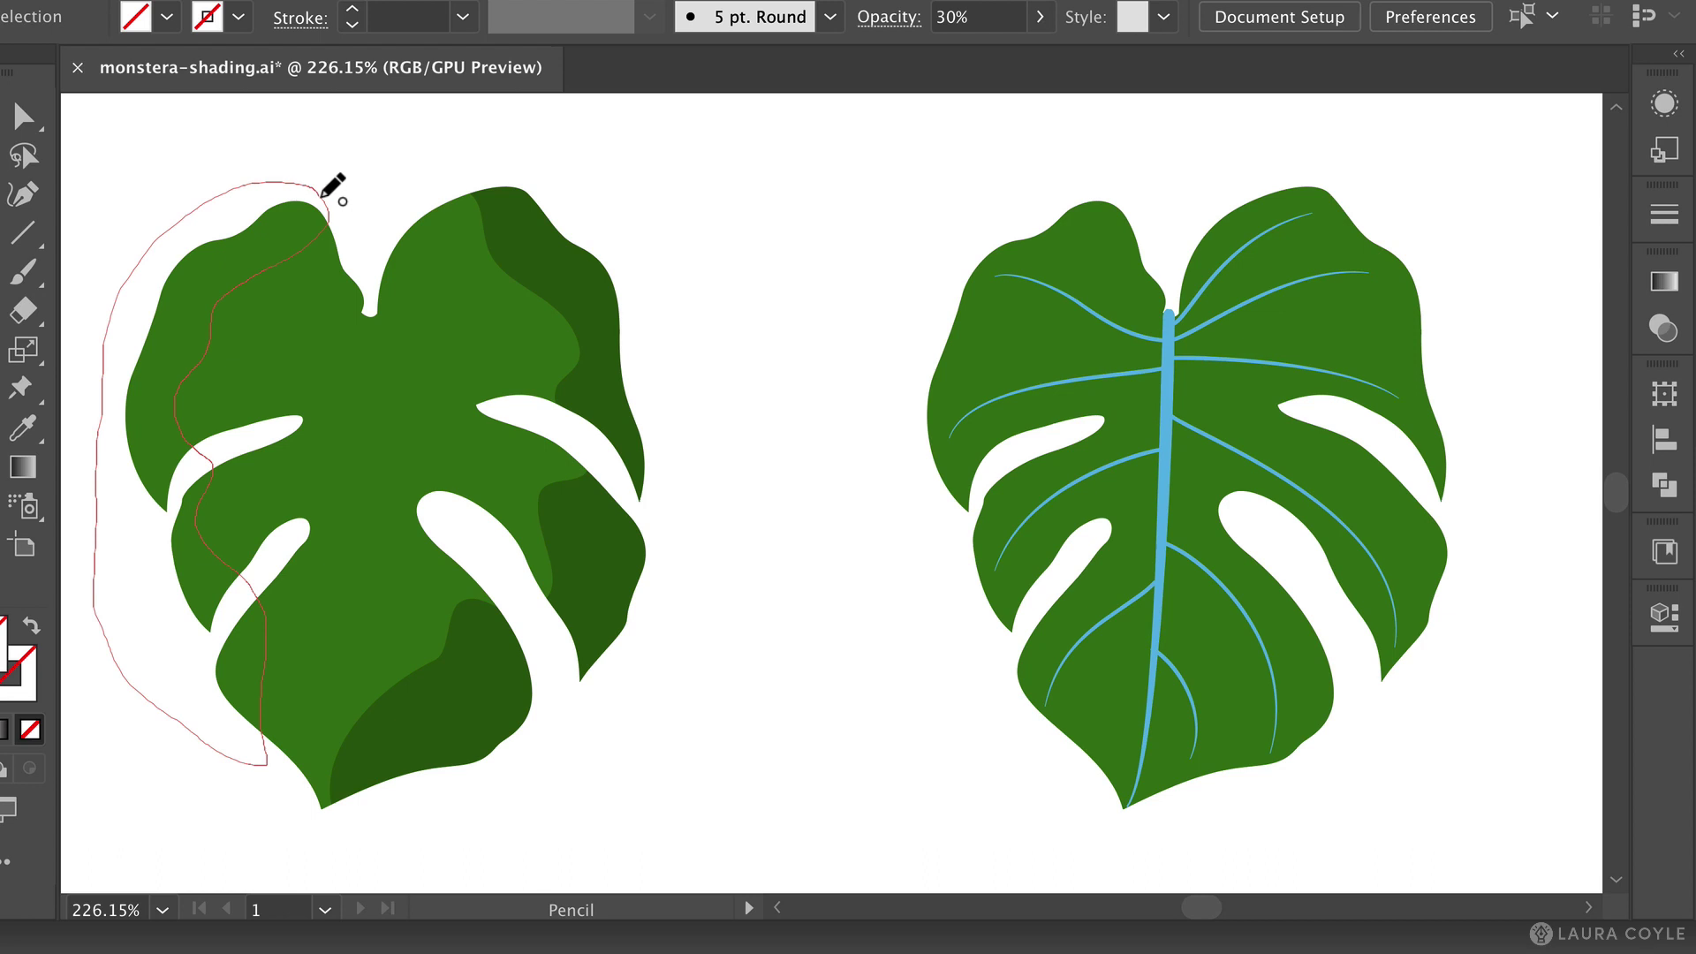
drag(322, 196, 323, 194)
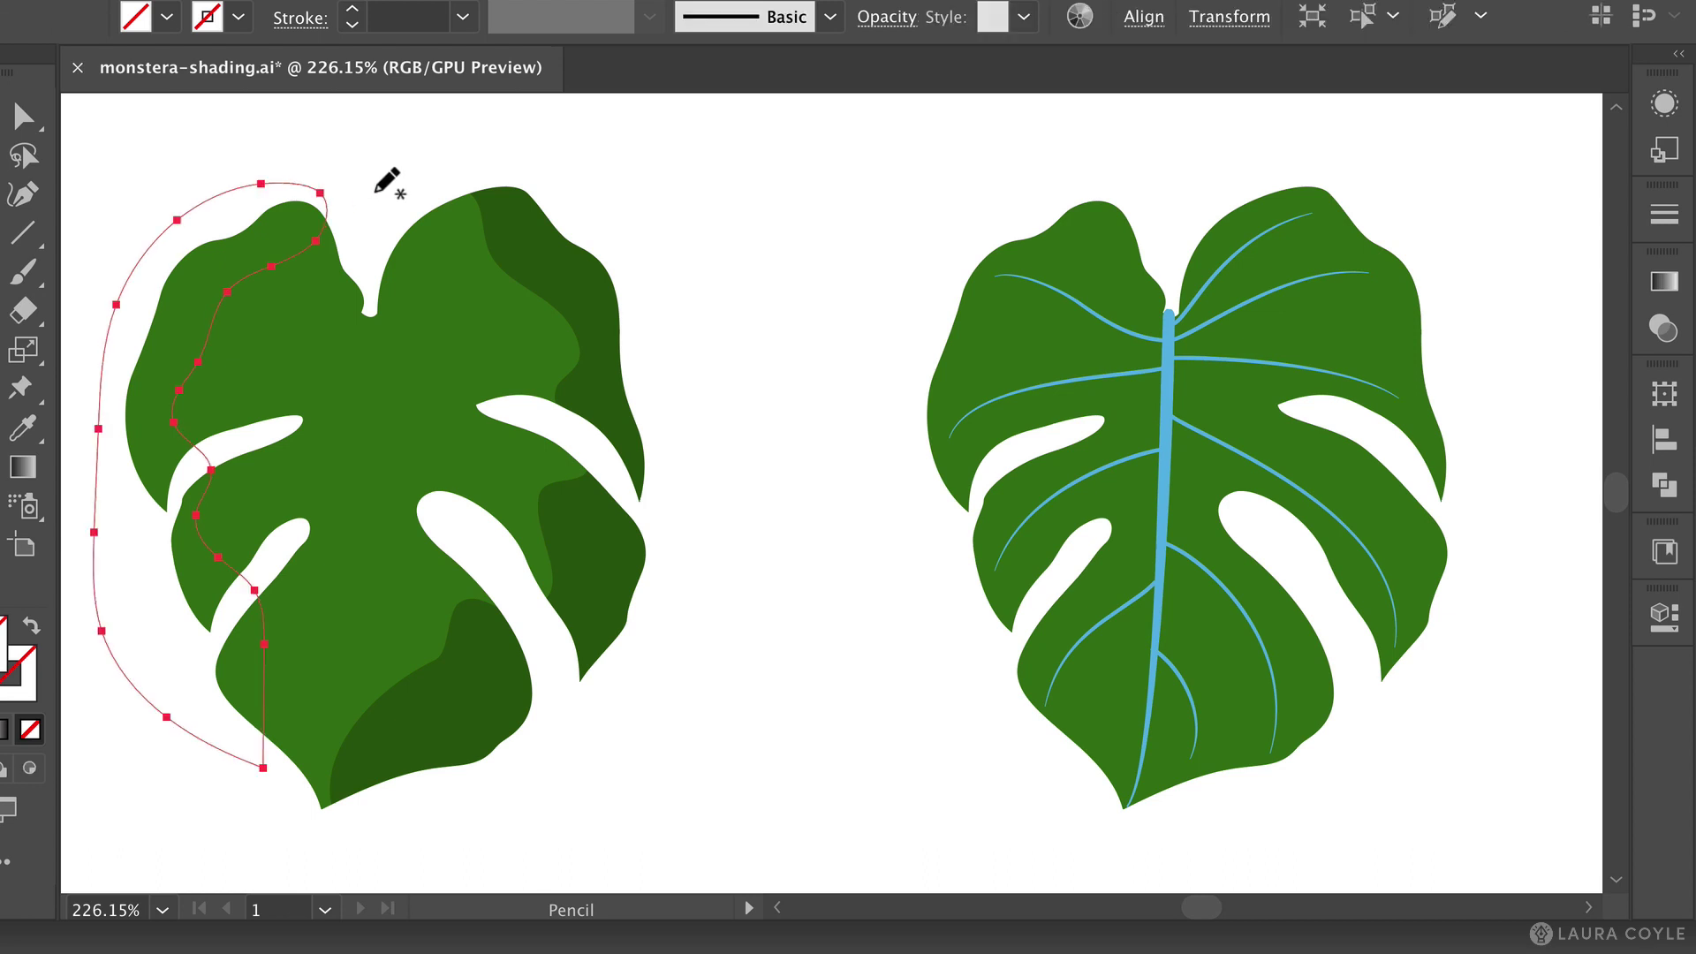
Copy the dark shading's appearance from the upper right lobe onto the new closed shape with the Eyedropper and deselect it.
key(i)
click(508, 223)
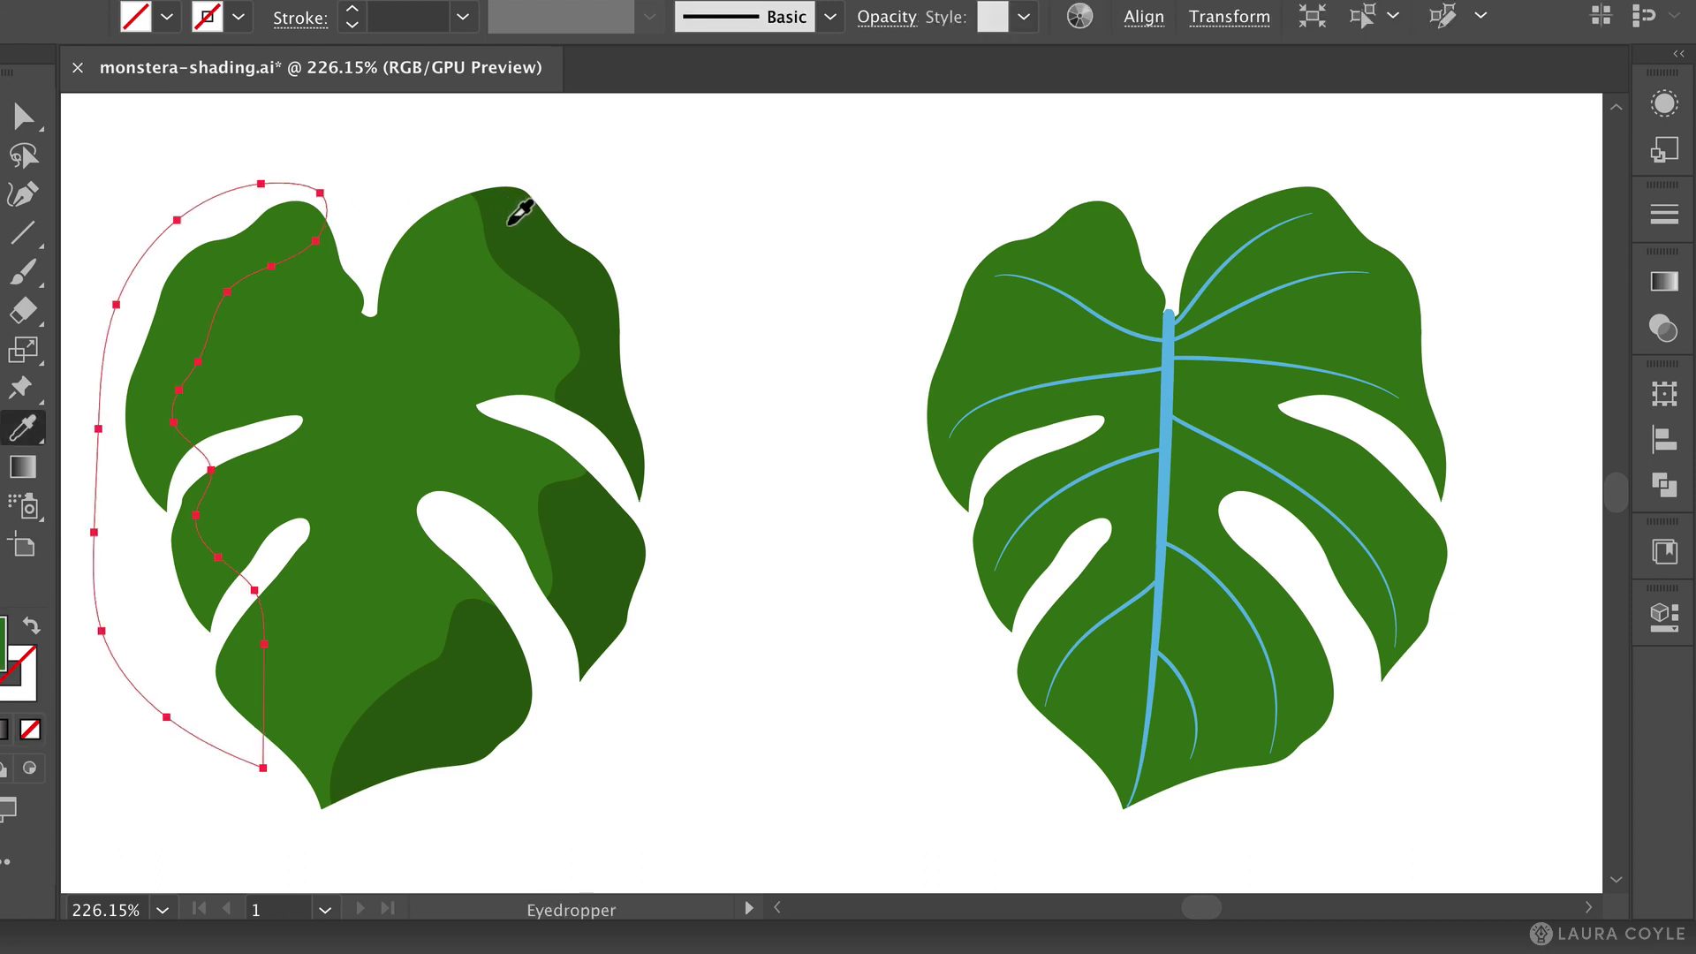
click(509, 224)
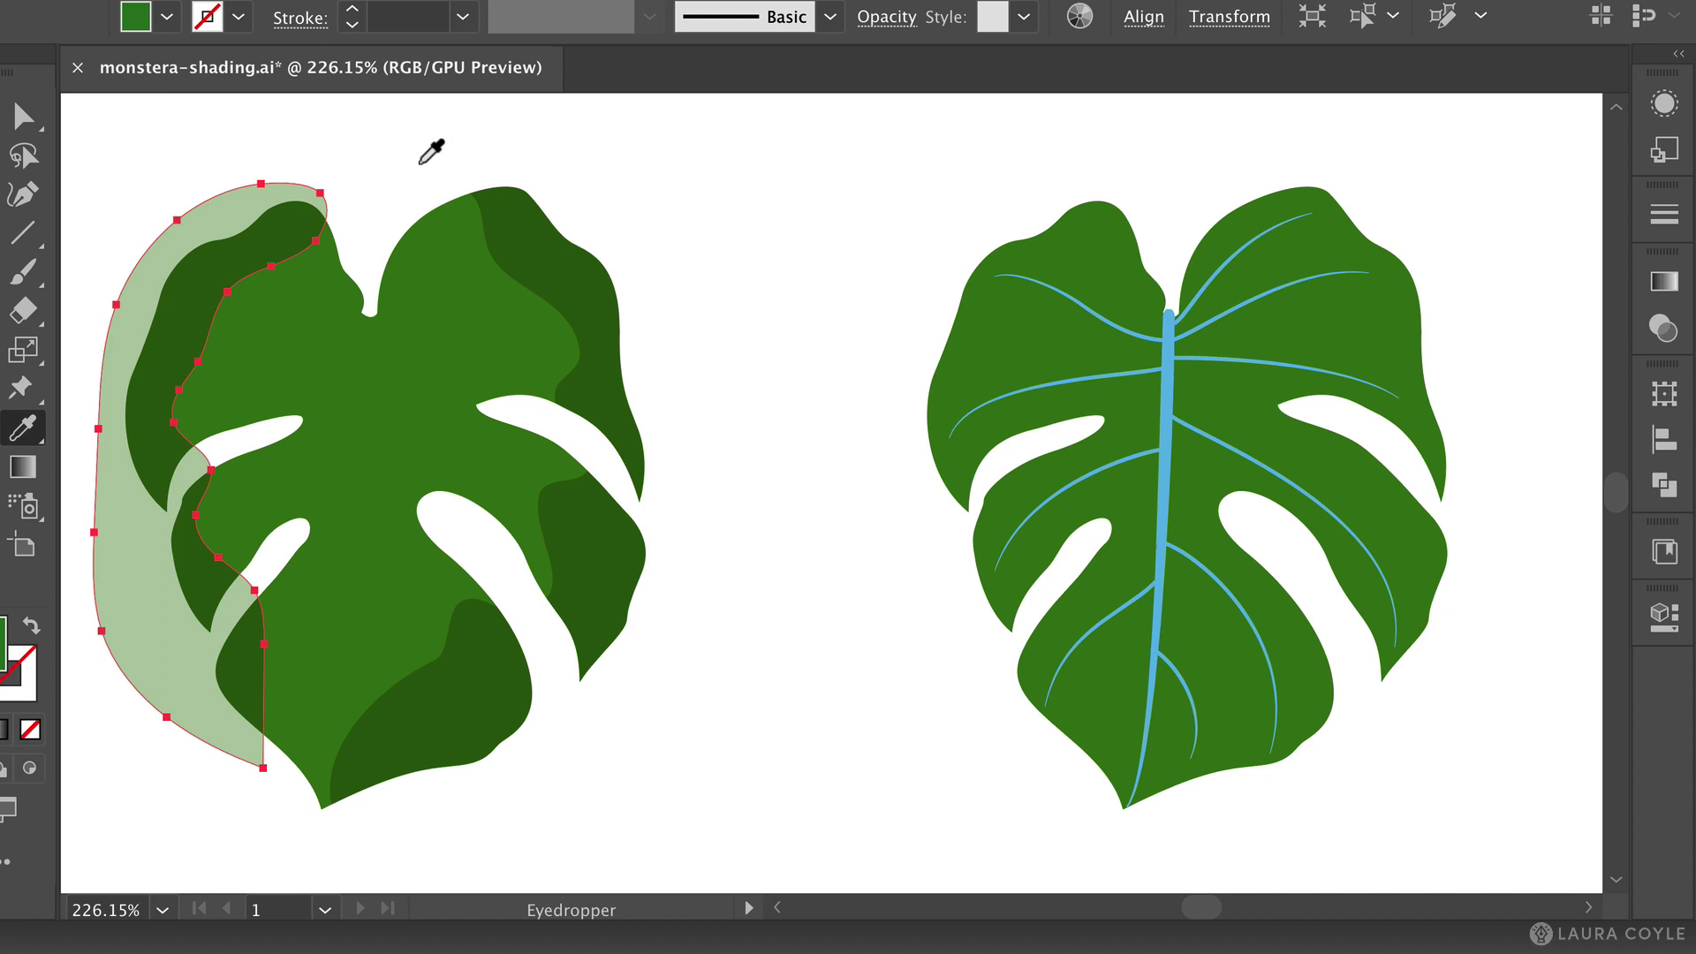
key(v)
click(432, 174)
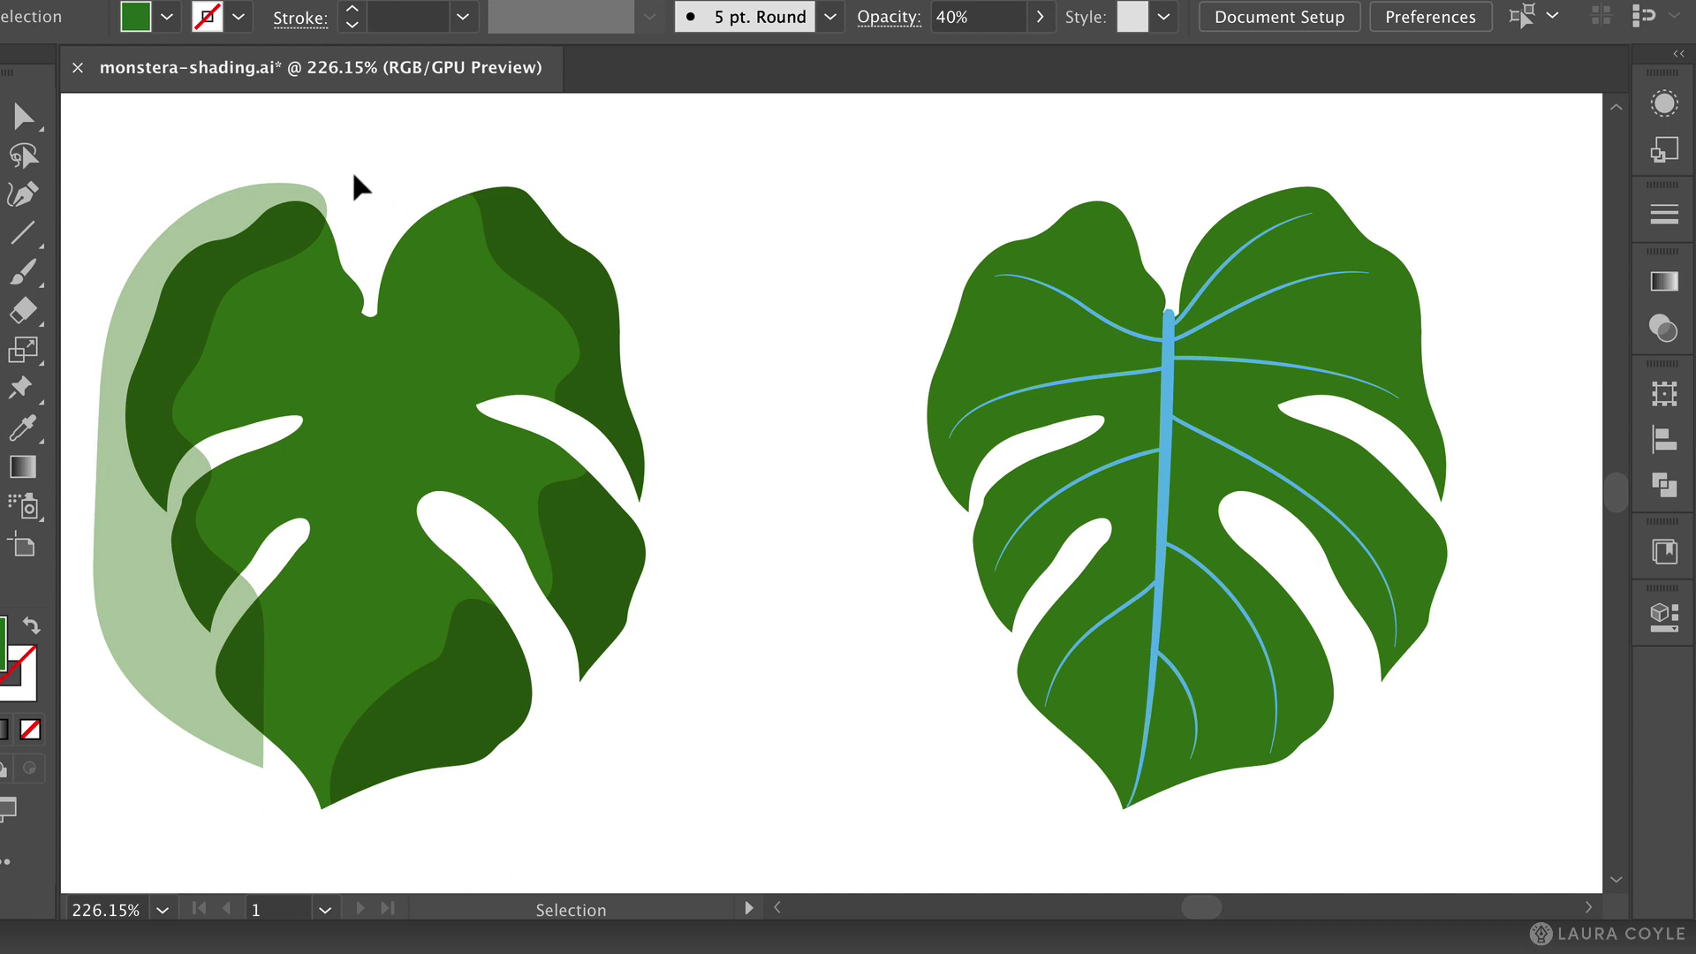
Intersect the closed shape with the unveined leaf using Pathfinder, leaving only the overlapping shading pieces on the left side.
drag(353, 174, 303, 265)
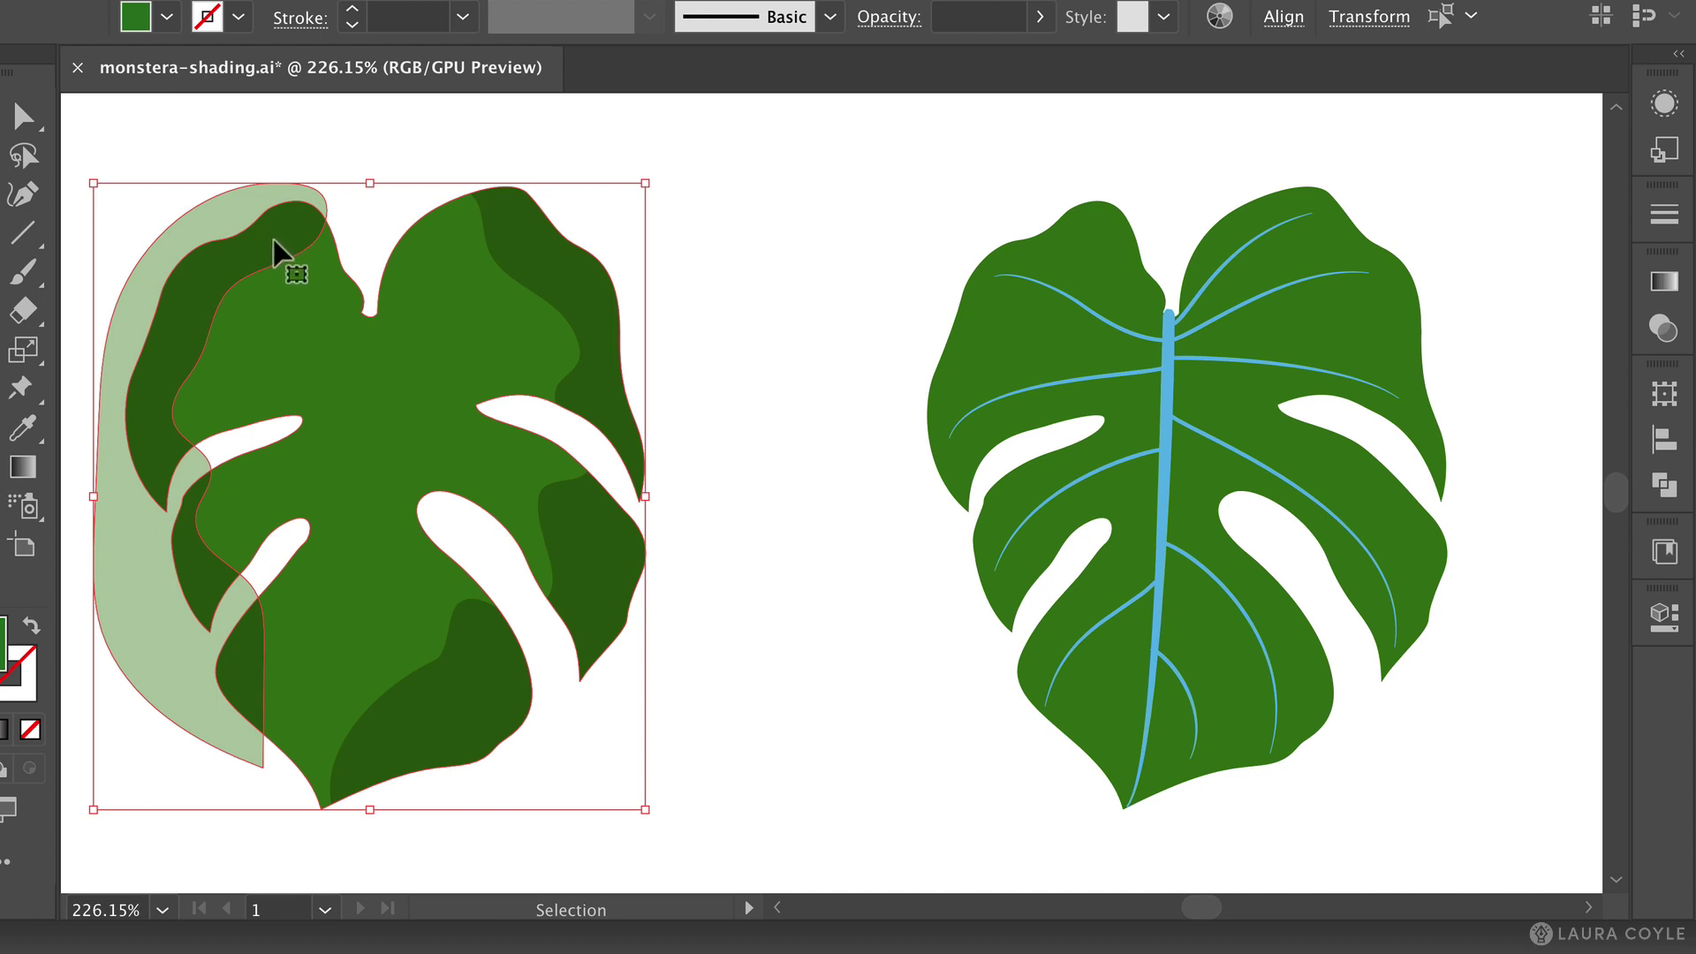
click(1665, 488)
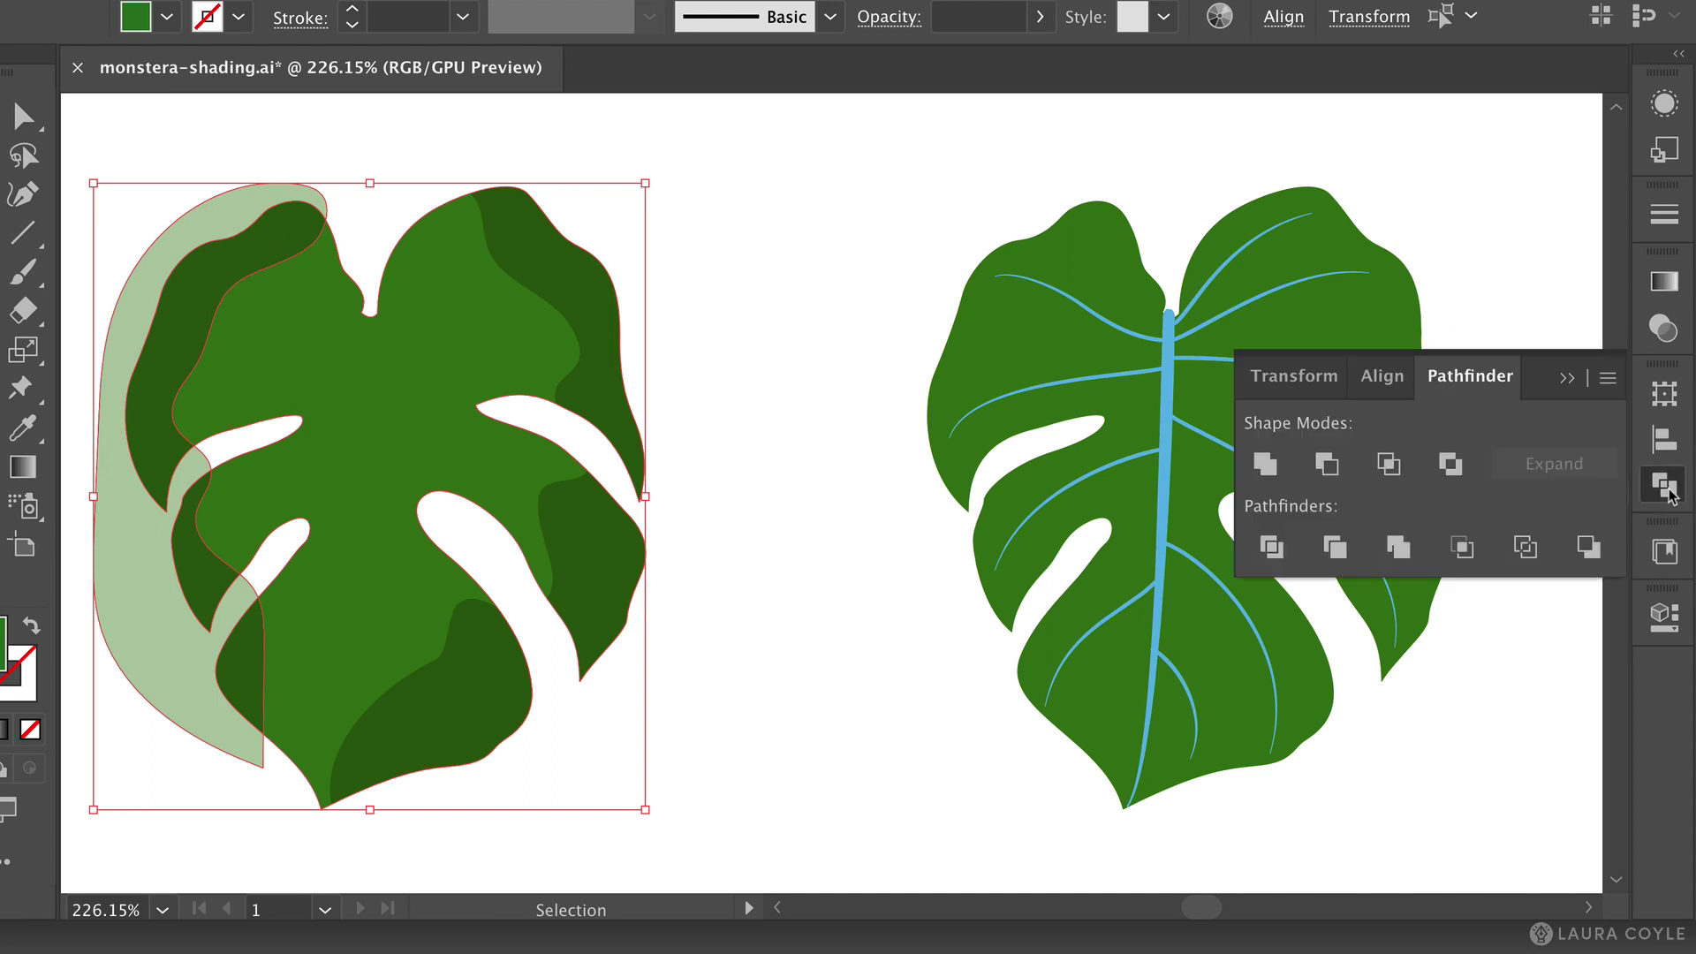
click(1387, 464)
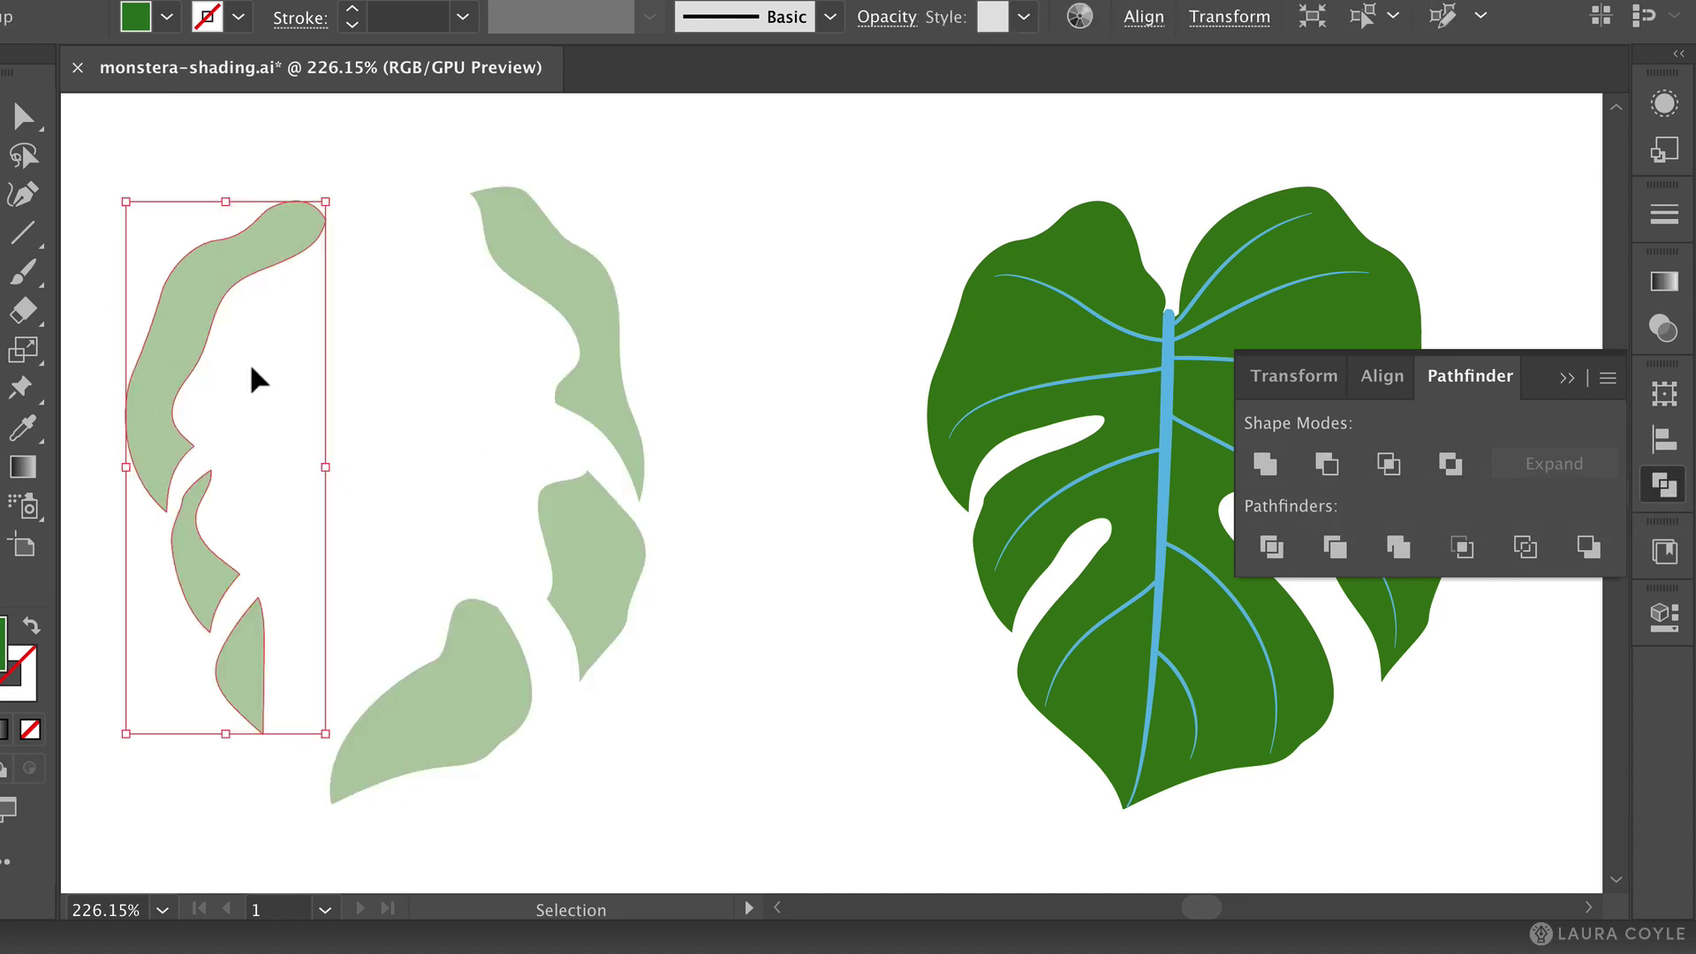
click(275, 323)
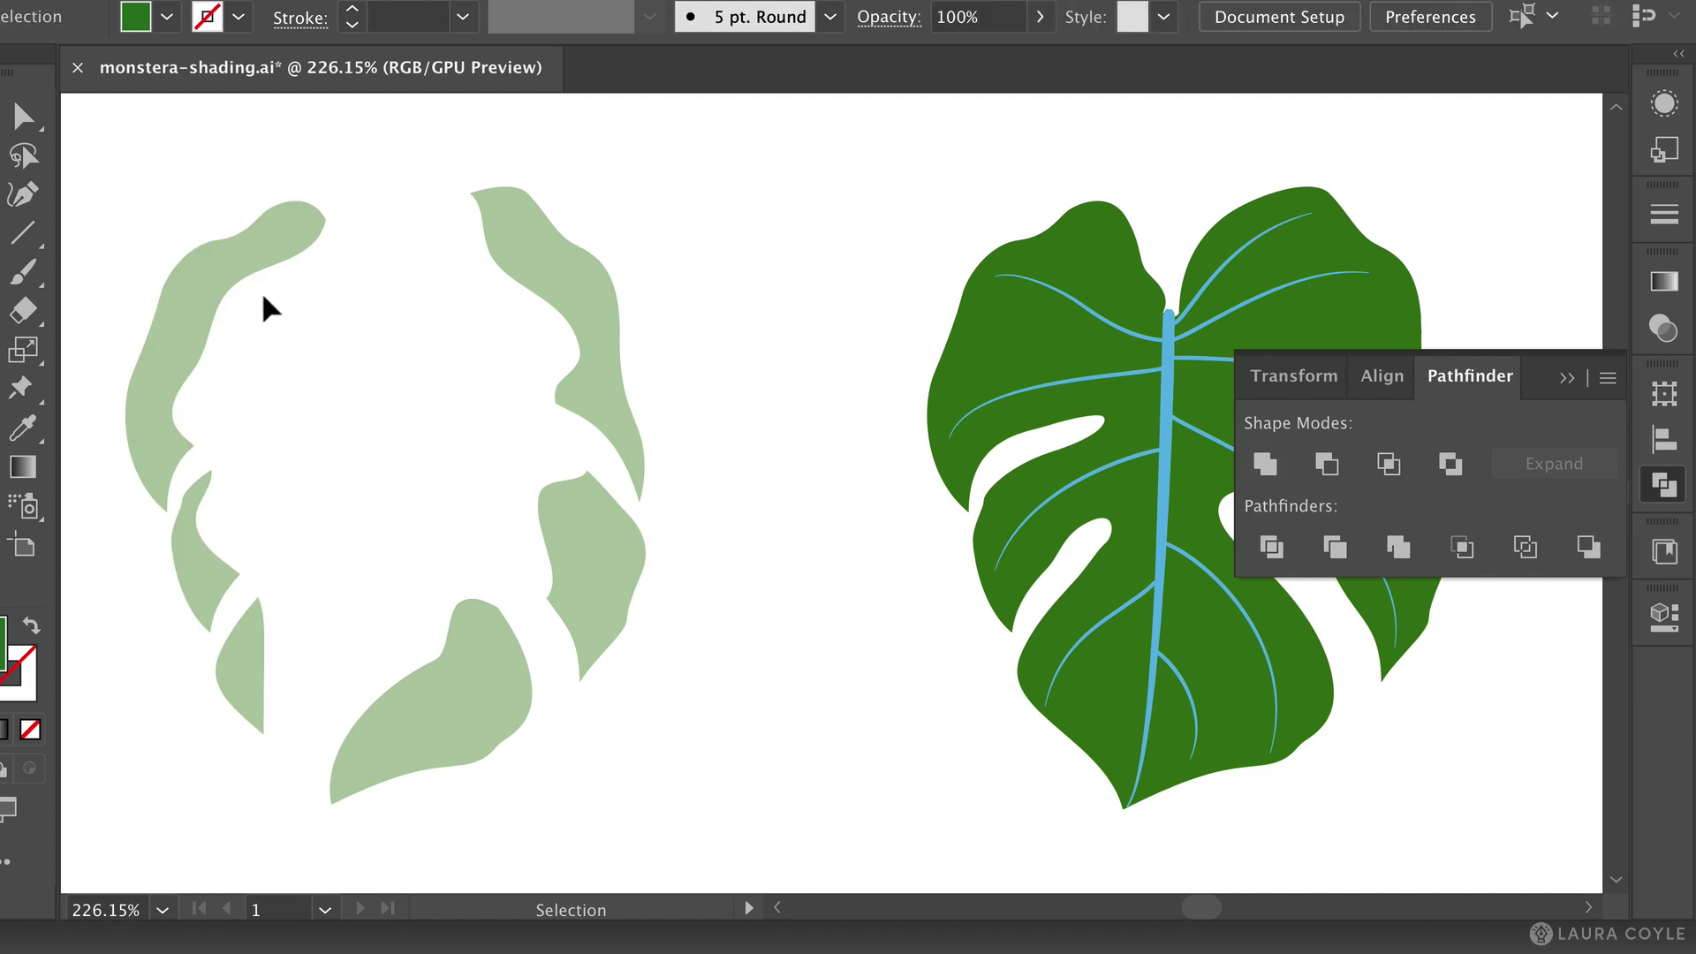
Select the left and right shading pieces together and move them into place over the veined leaf.
click(235, 286)
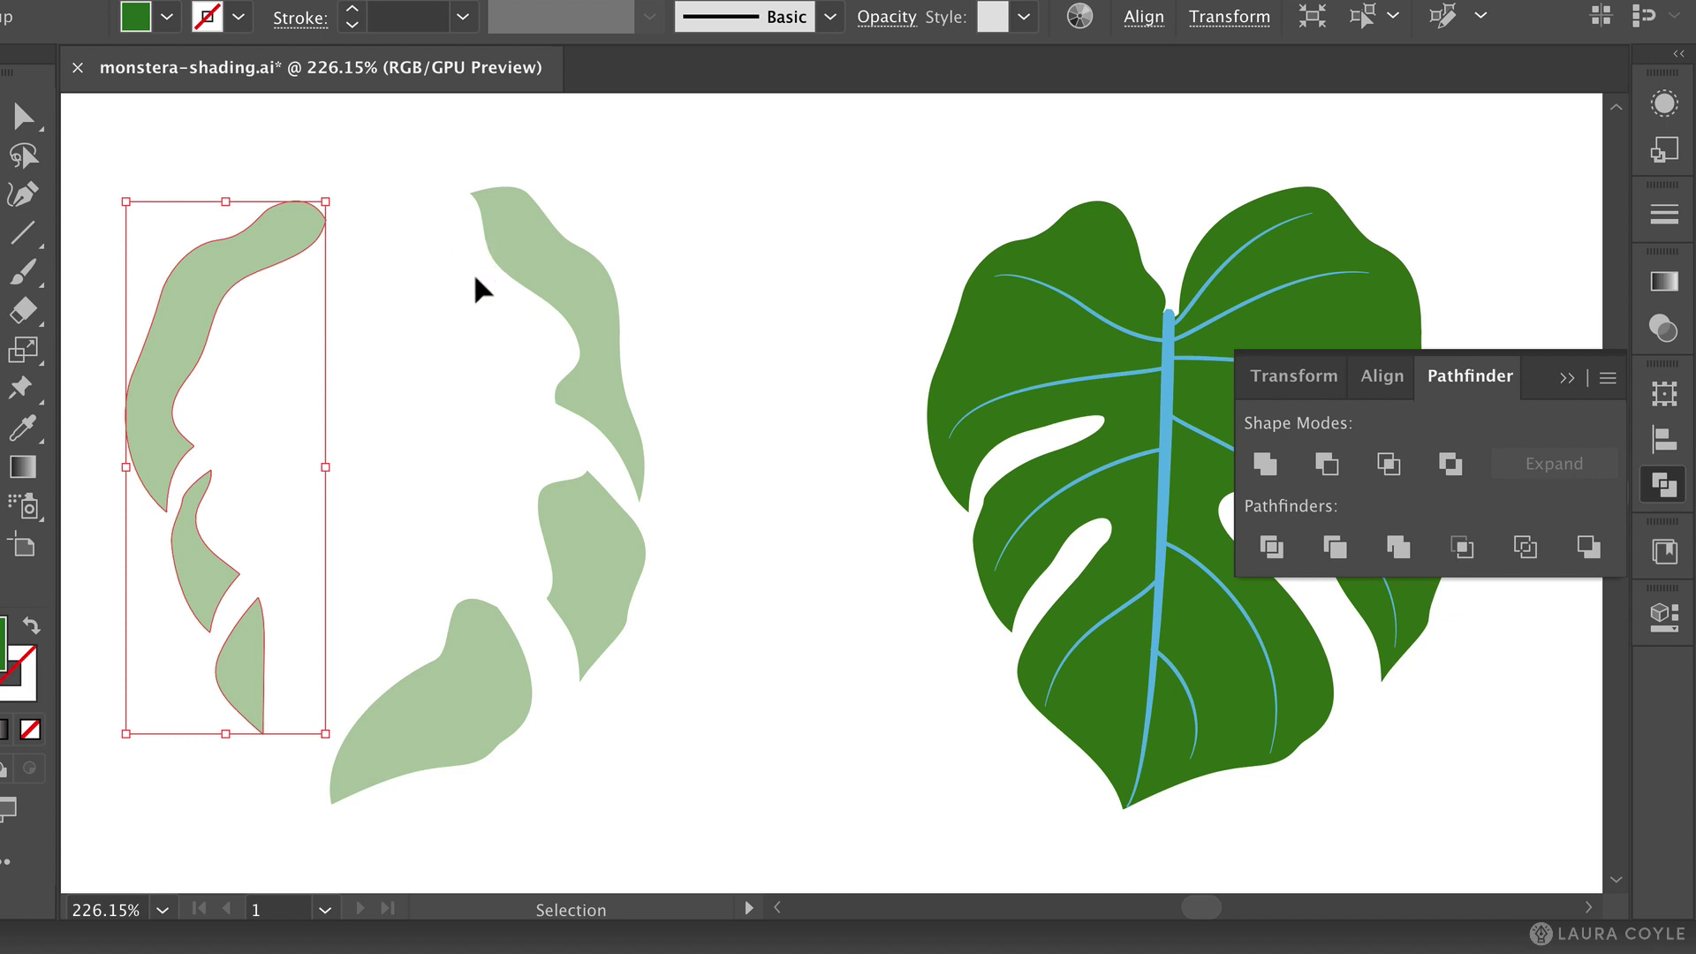
drag(395, 223, 697, 761)
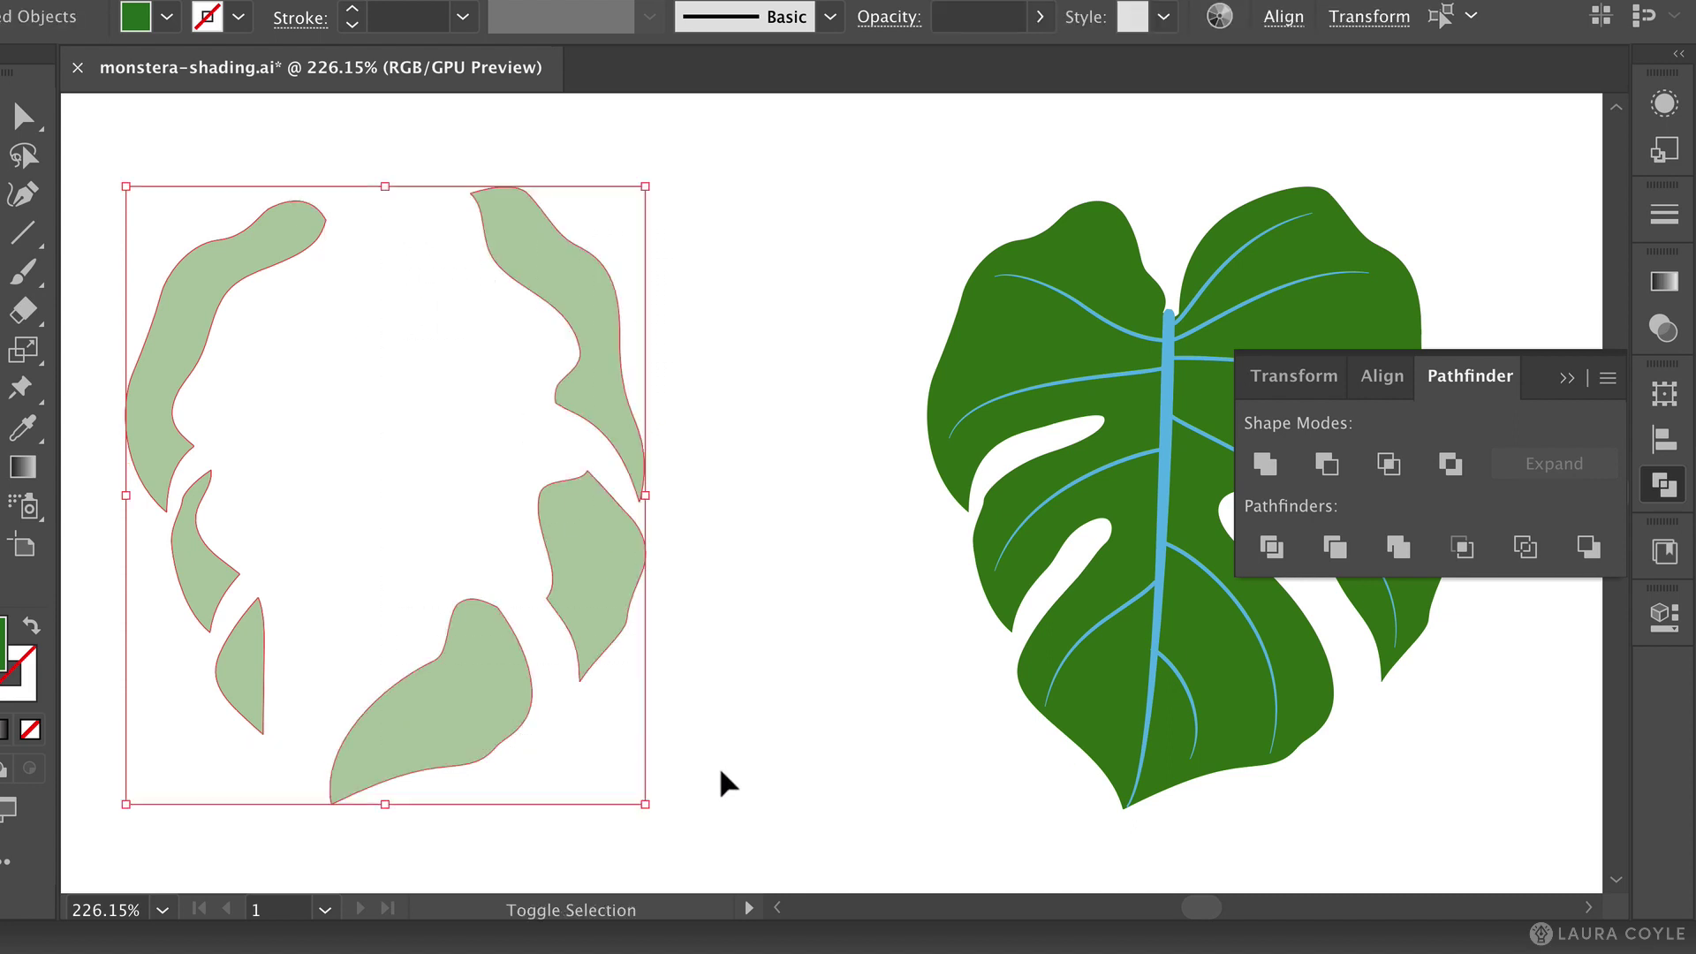
click(1568, 379)
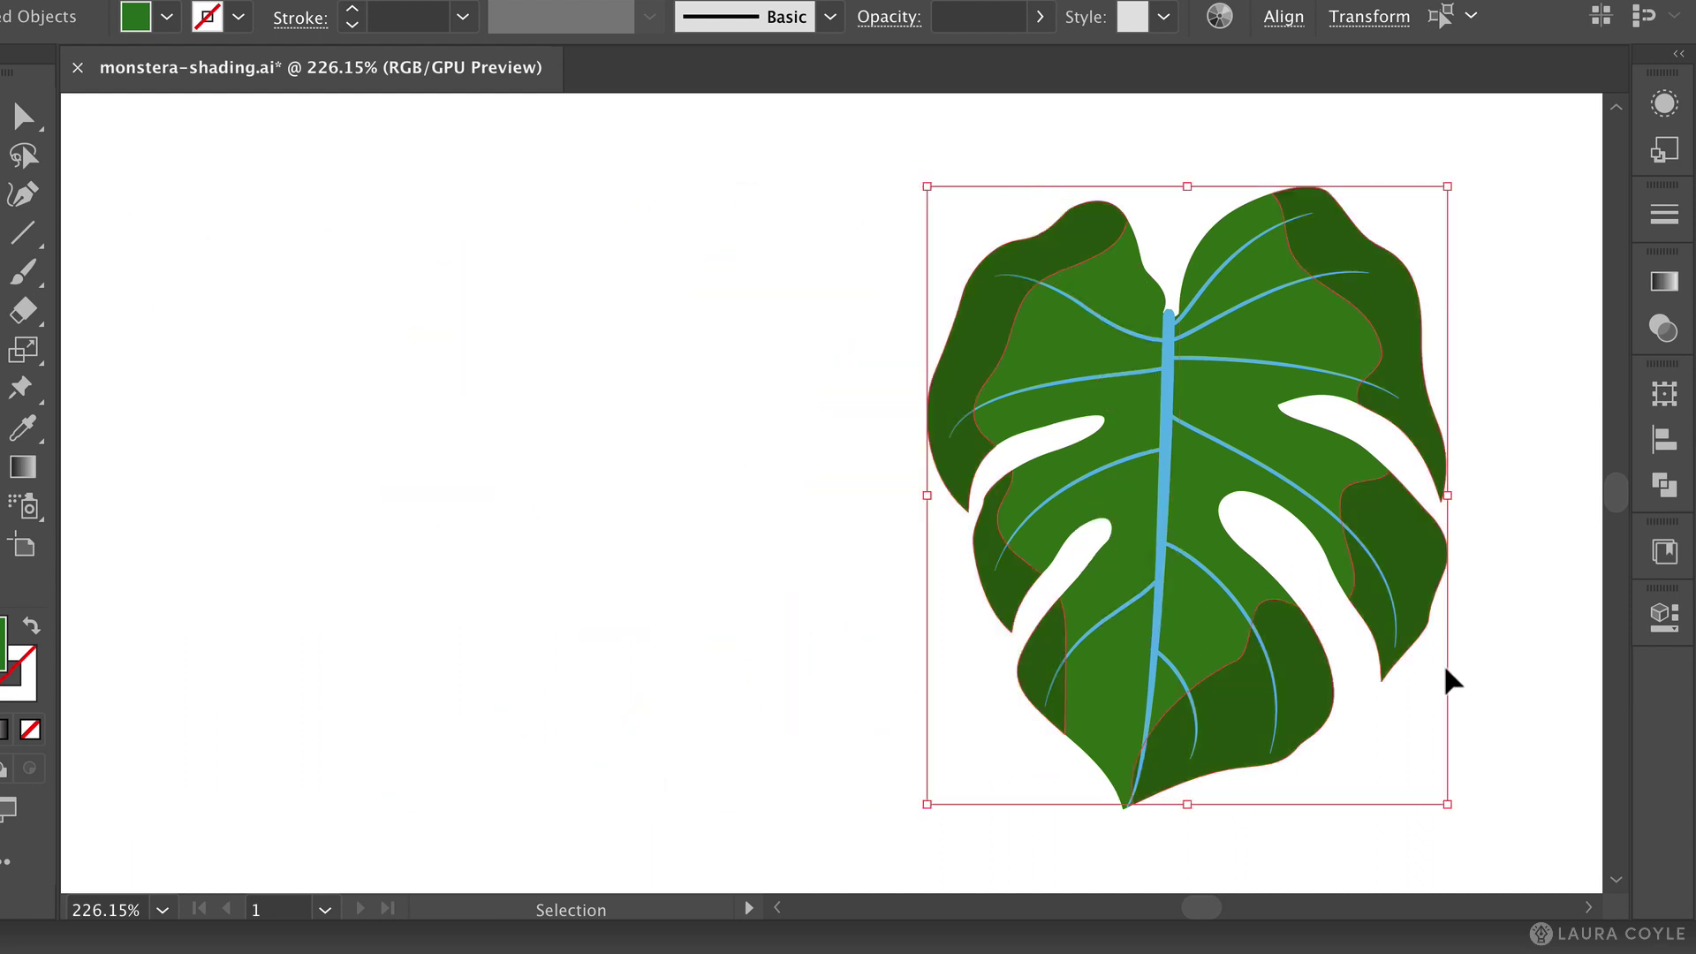
drag(1264, 609, 508, 613)
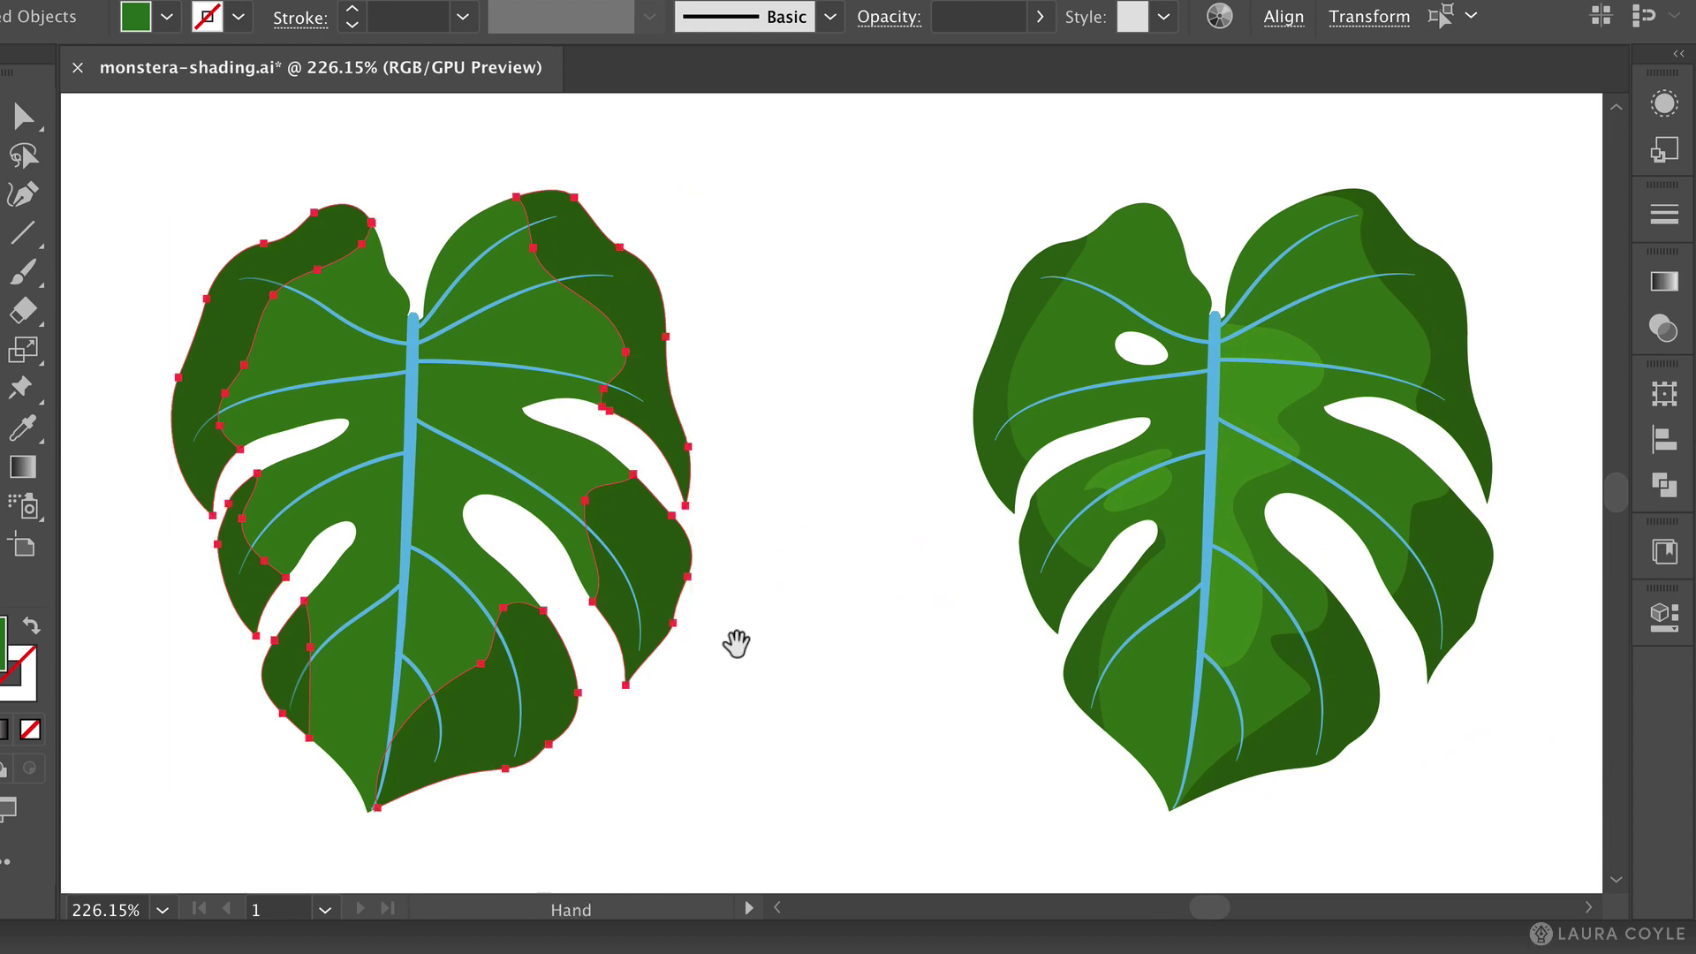
drag(739, 638, 827, 621)
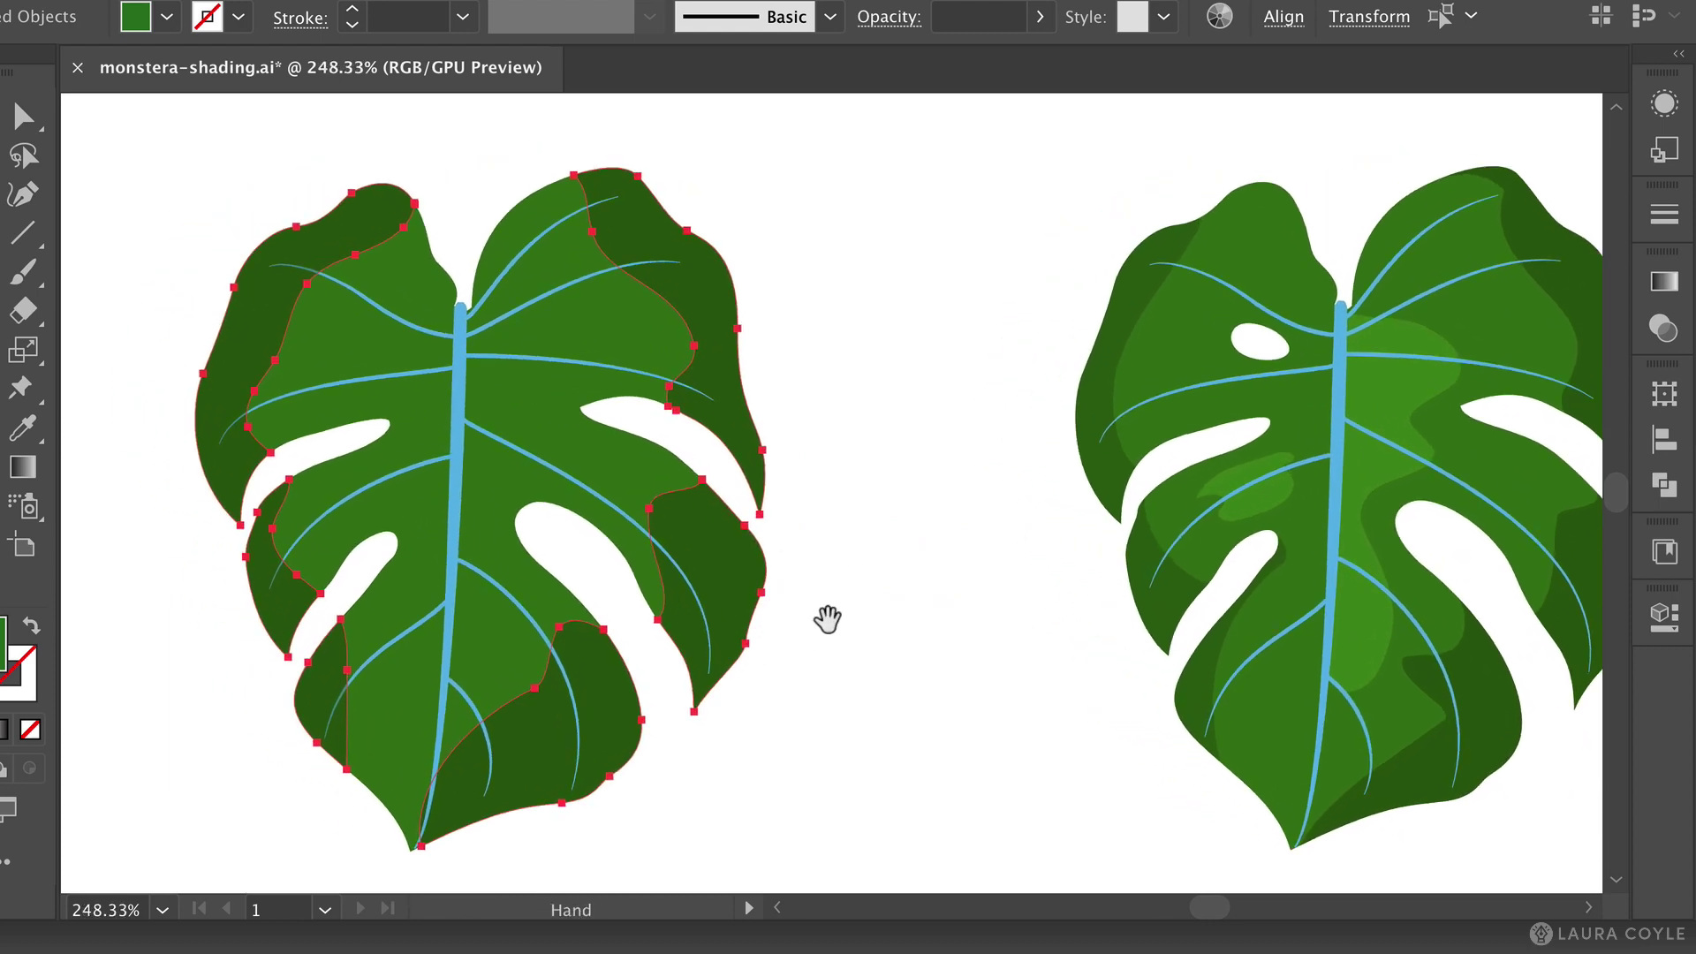
click(884, 656)
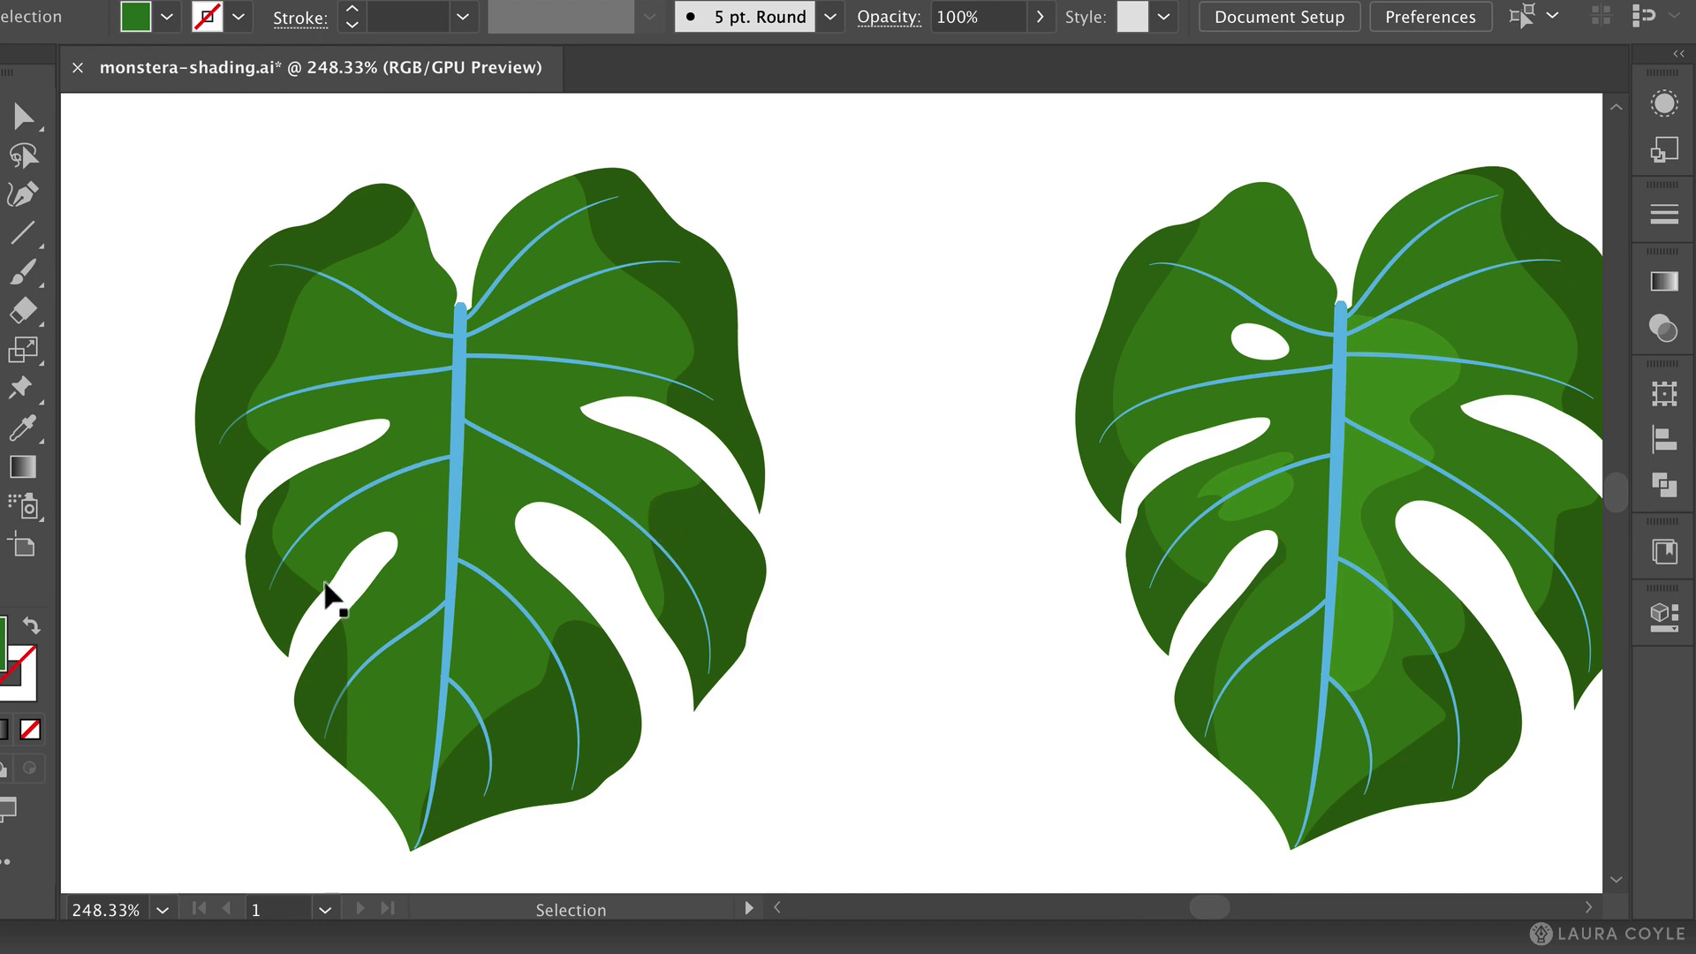
Set the opacity of the left Multiply shading pieces to 30% and deselect them.
click(327, 694)
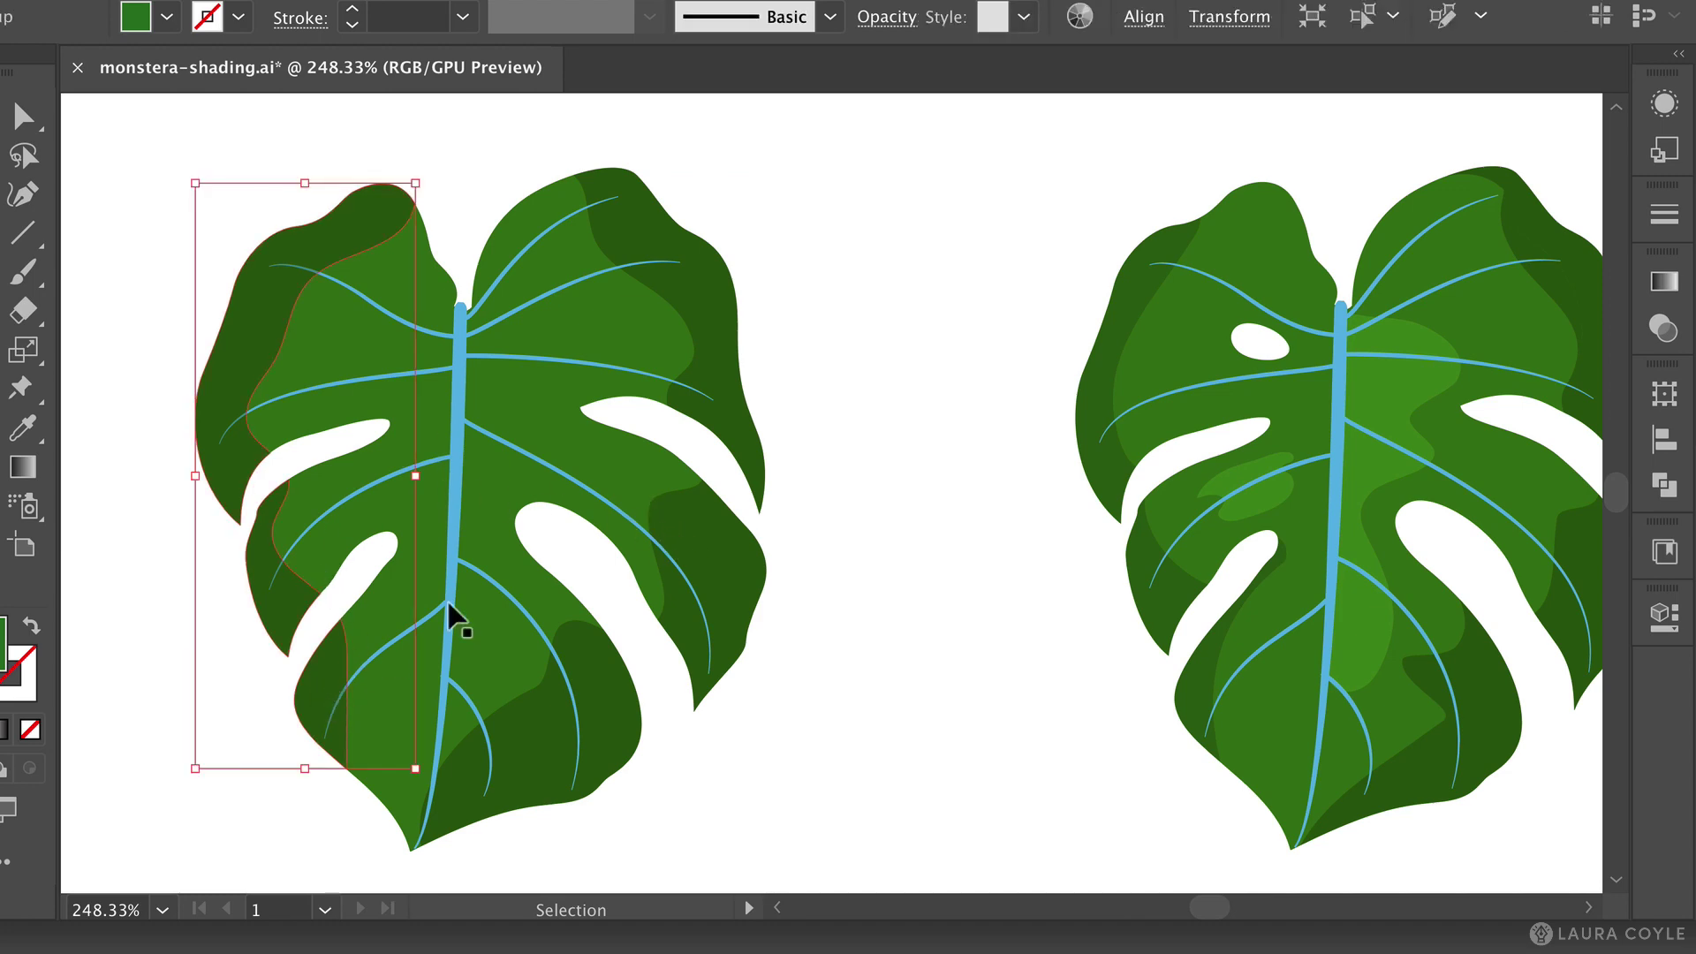
click(1664, 327)
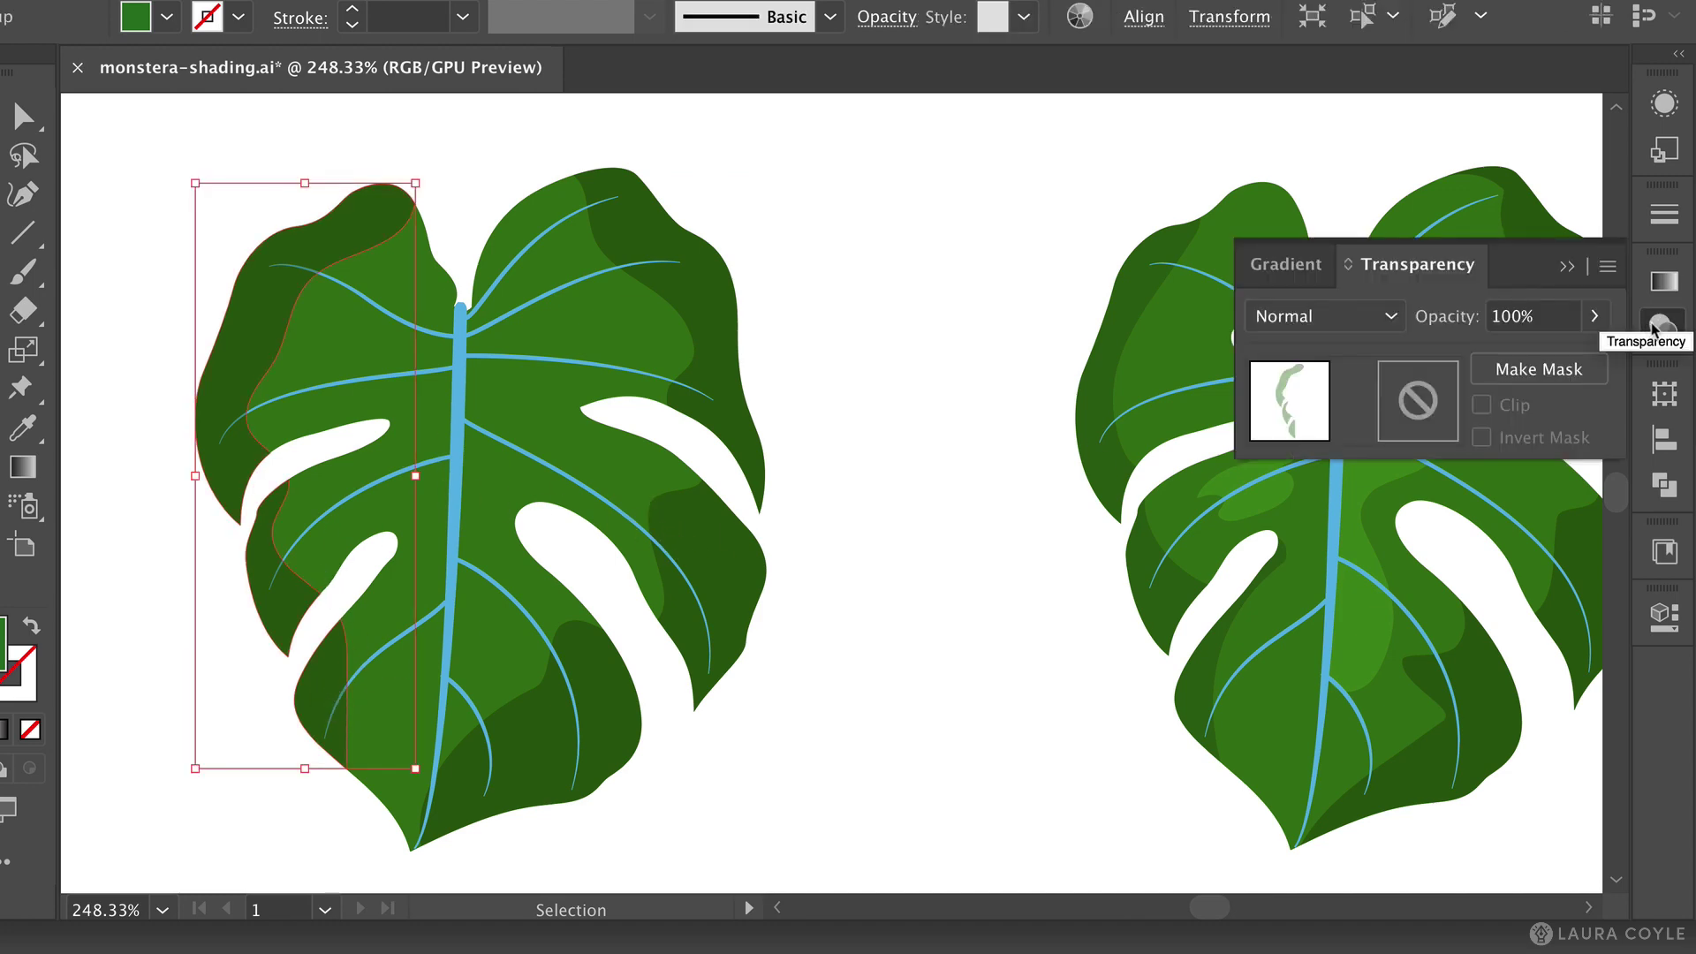
key(super)
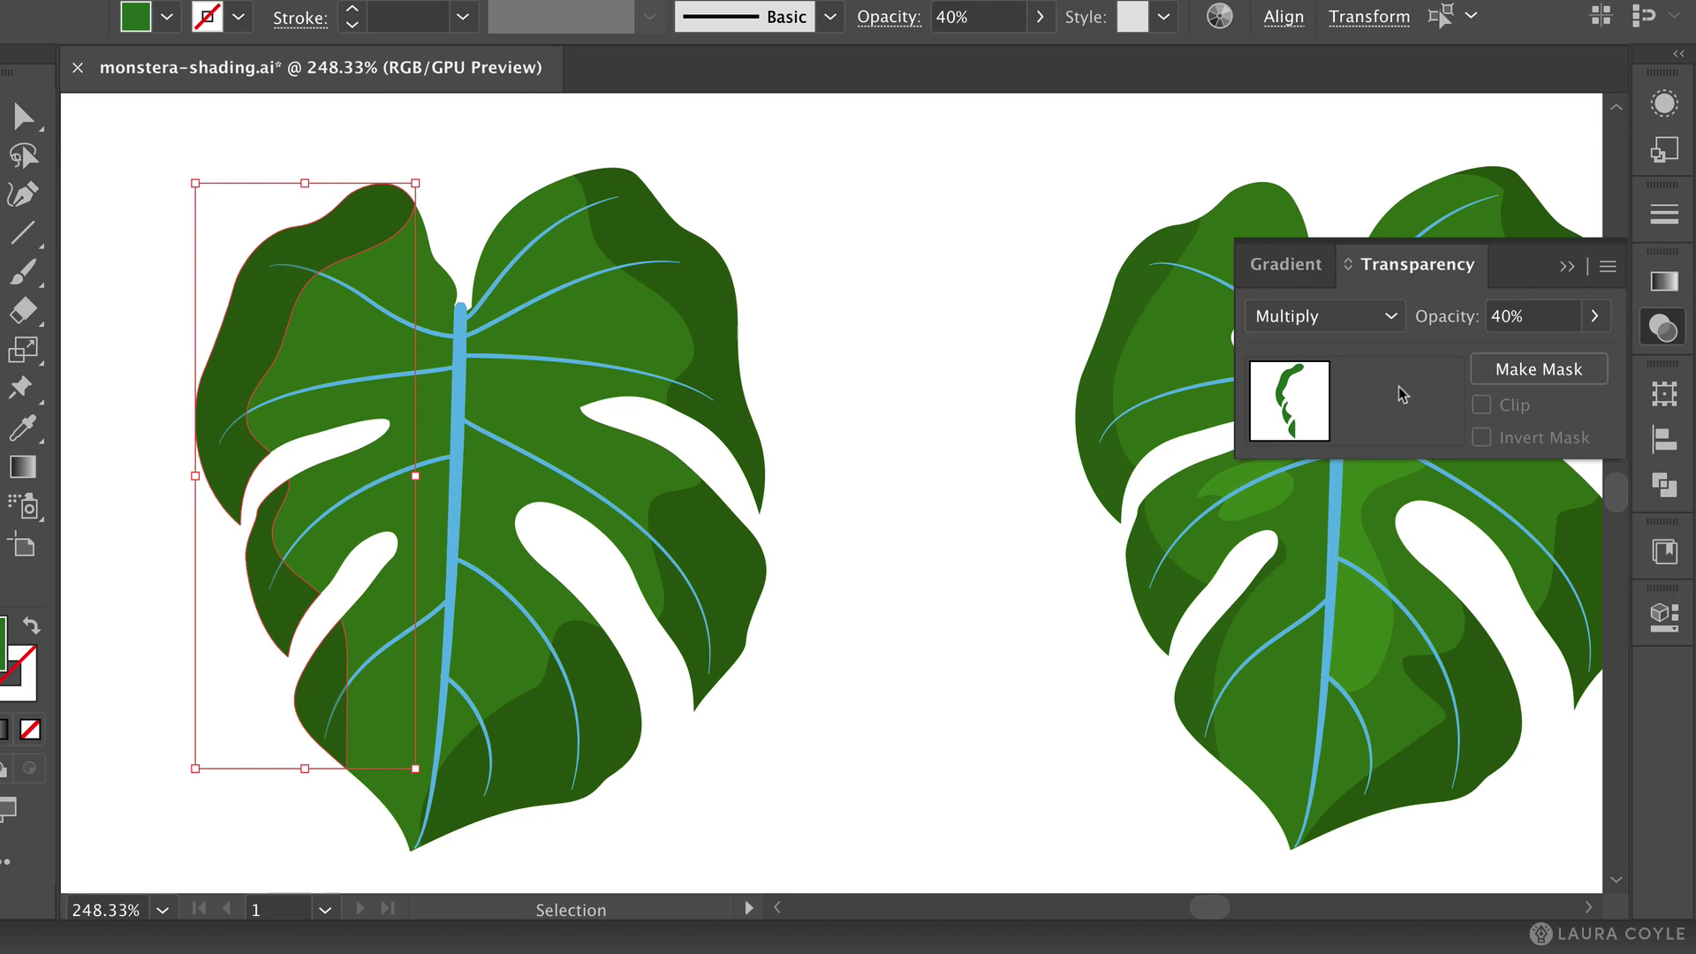
click(1564, 320)
text(30)
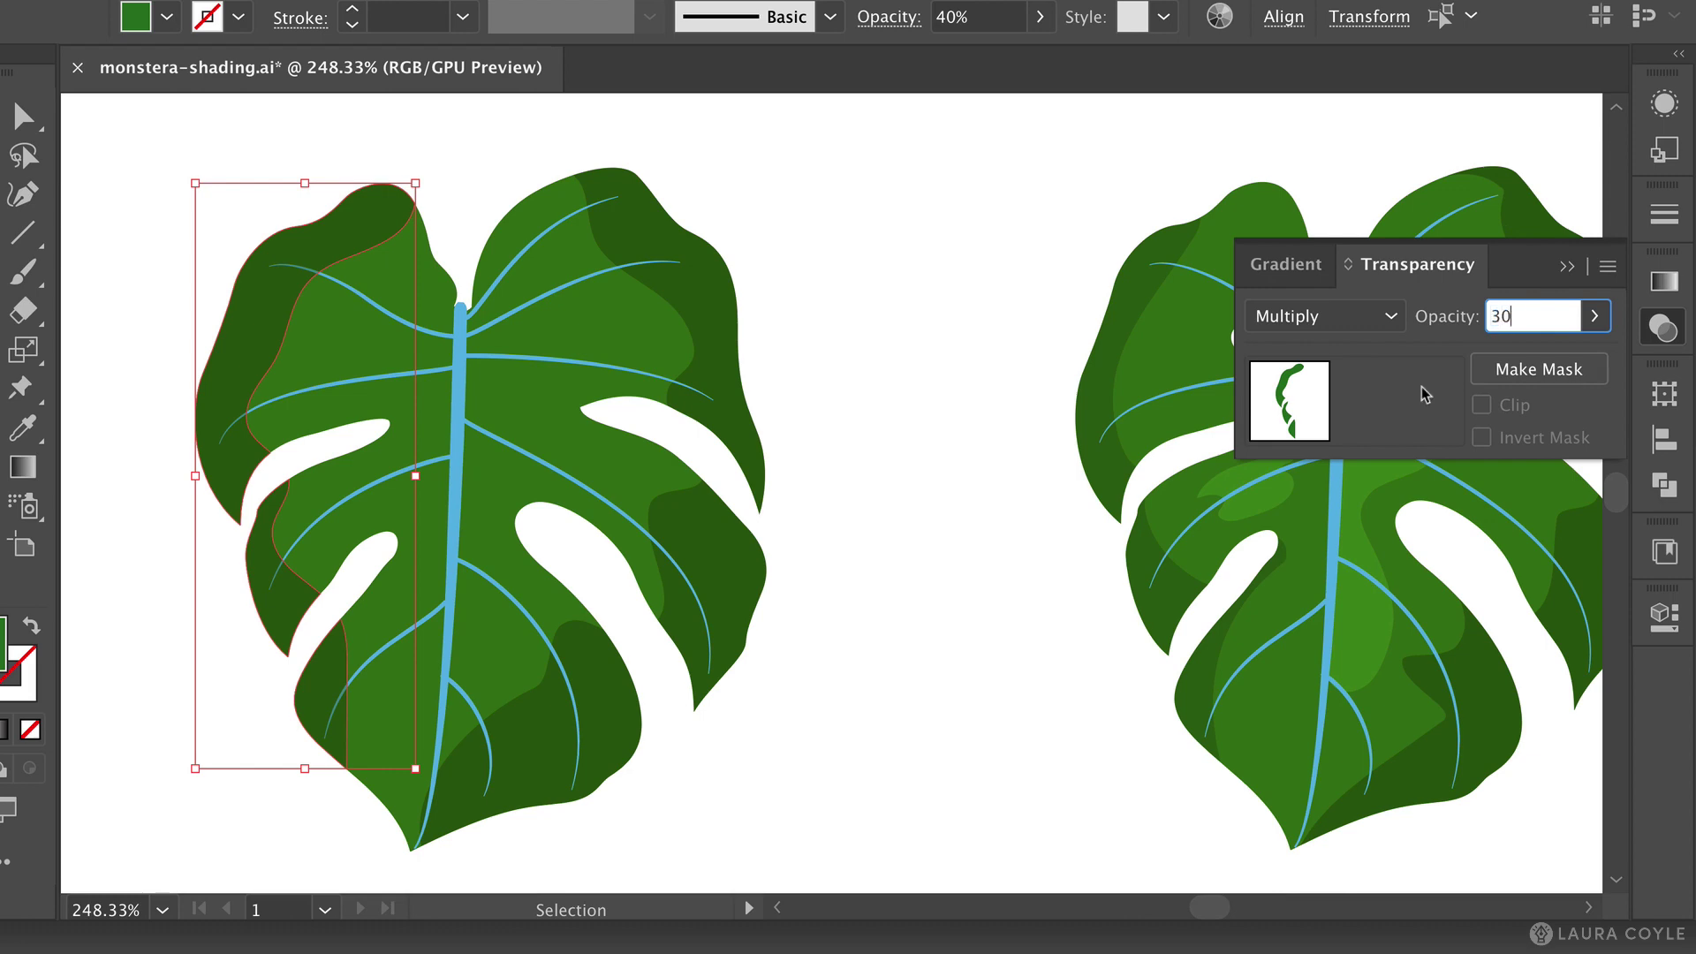
key(Return)
click(1568, 265)
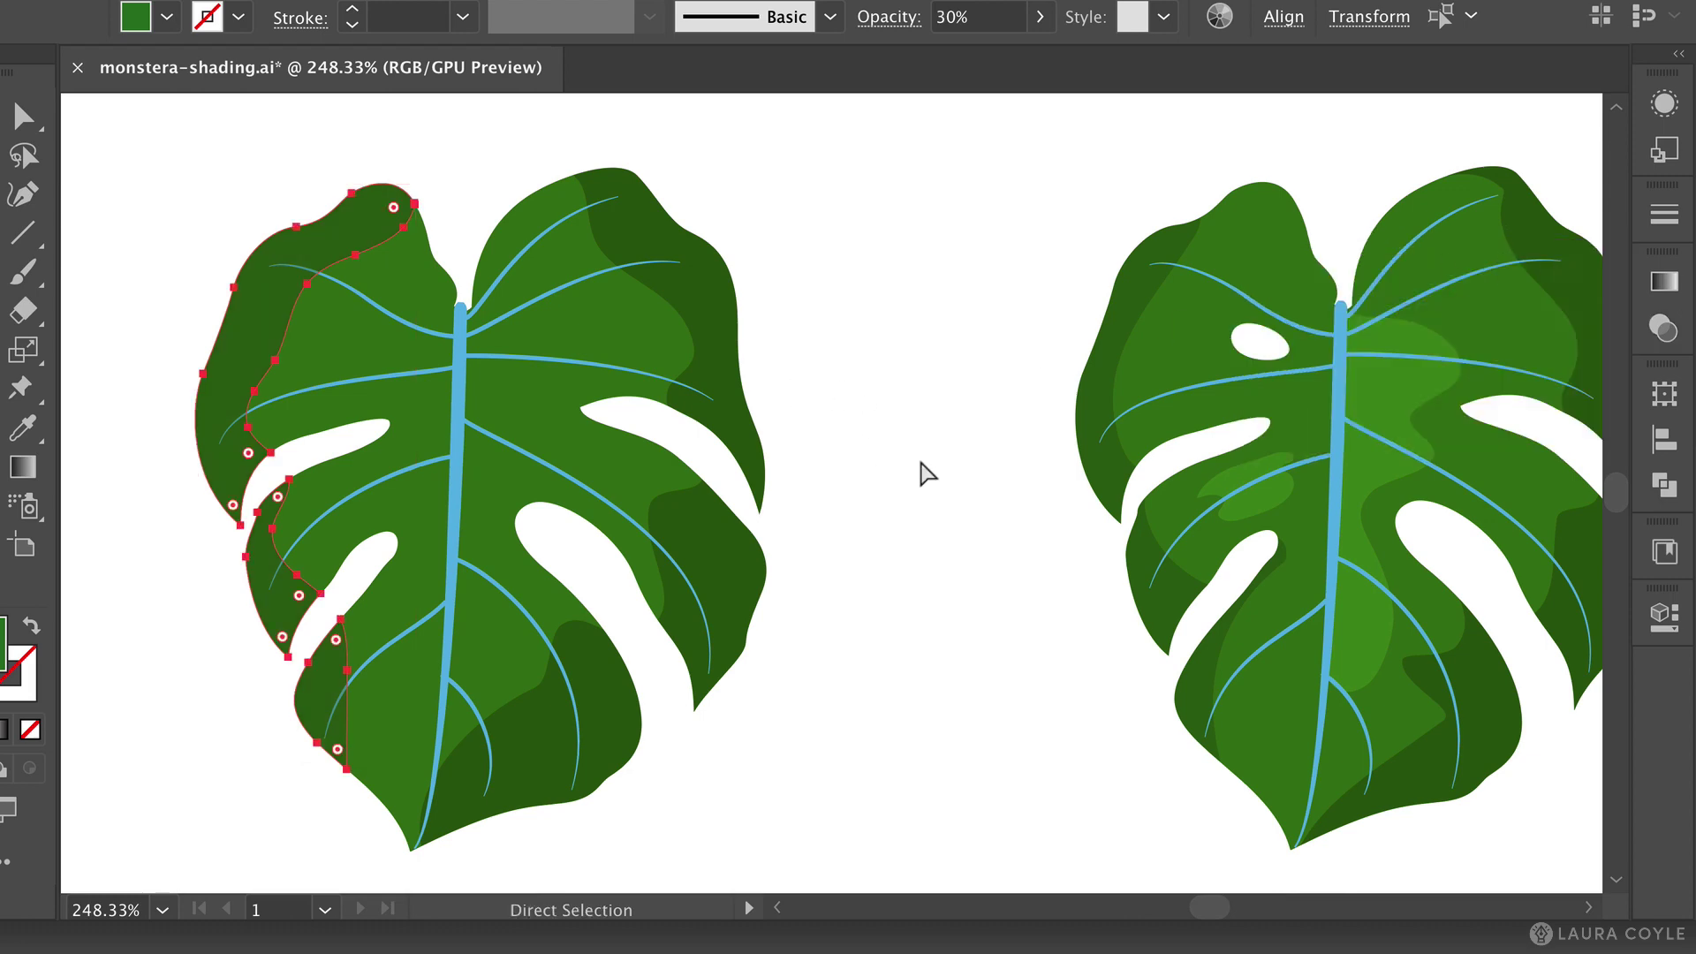
click(954, 617)
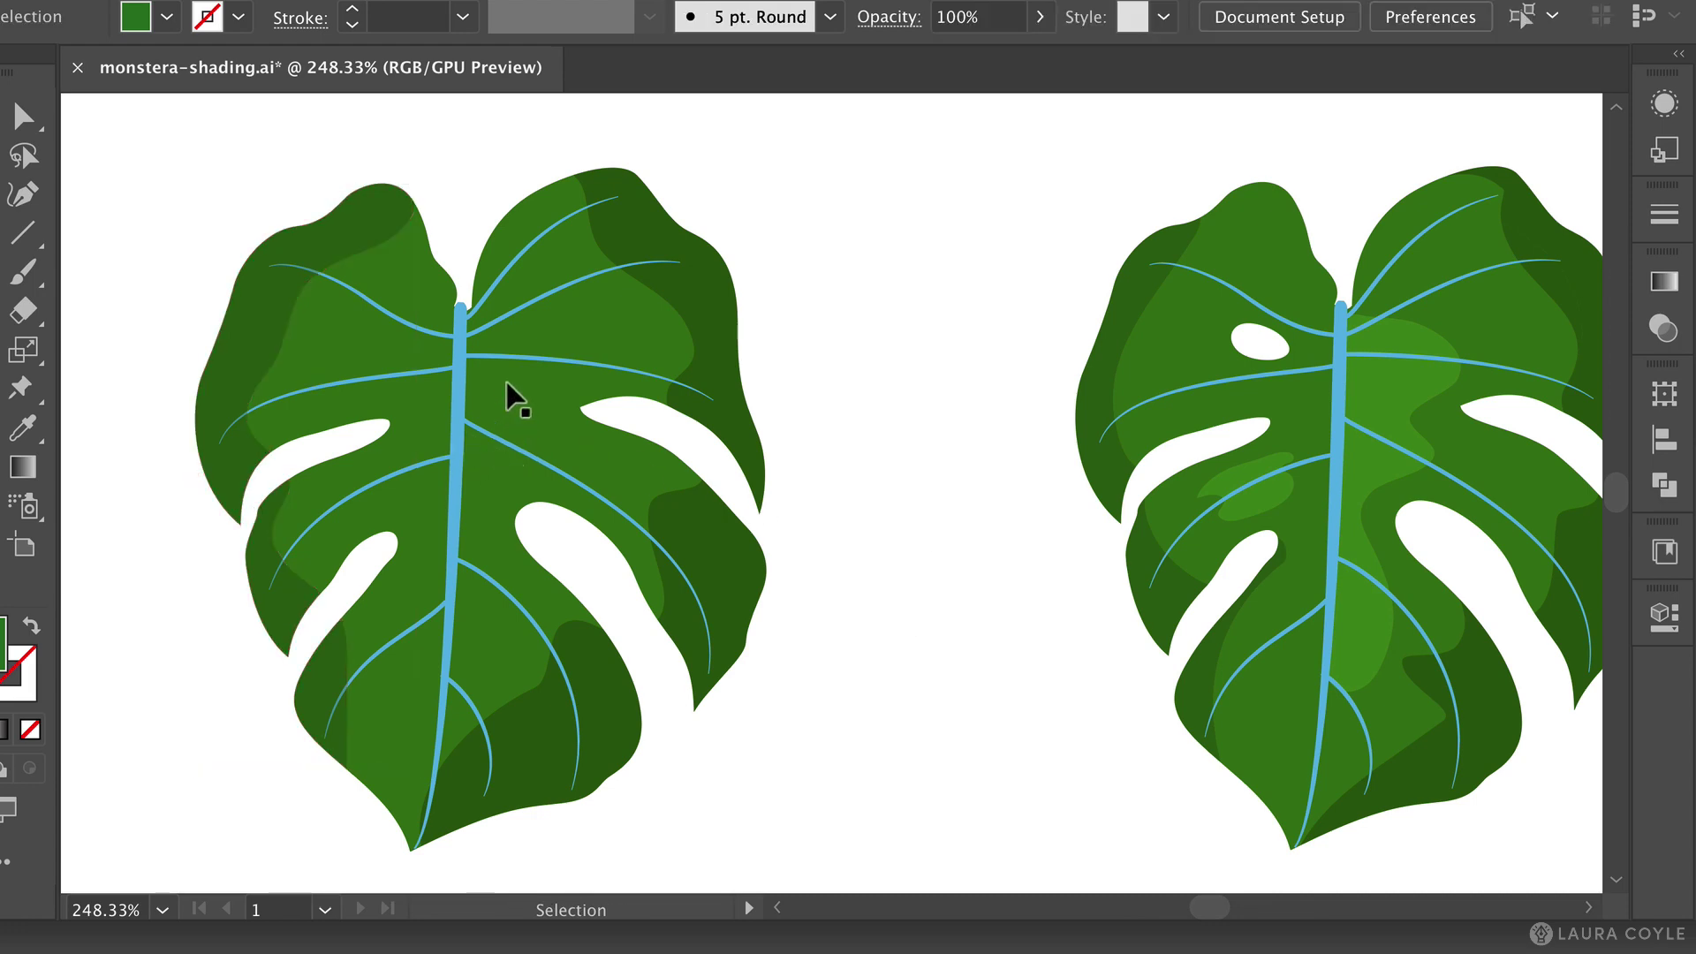
Draw a closed wavy Pencil shape along the right side of the midrib and copy the leaf's base green onto it with the Eyedropper.
key(n)
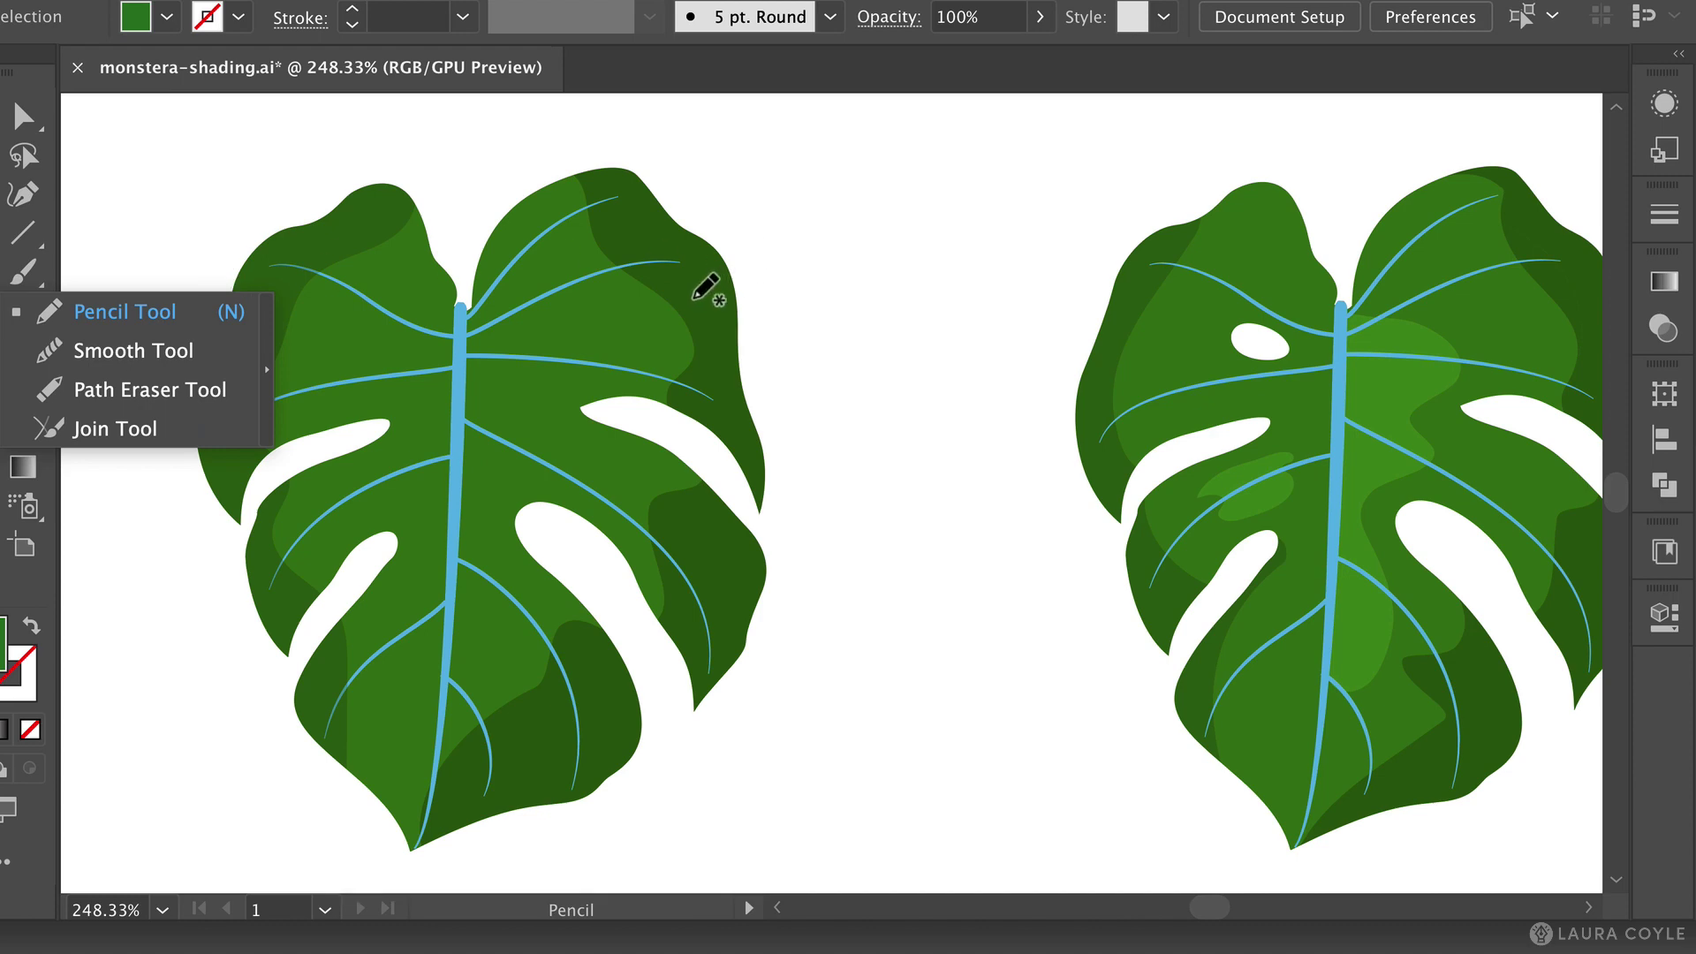
key(v)
key(n)
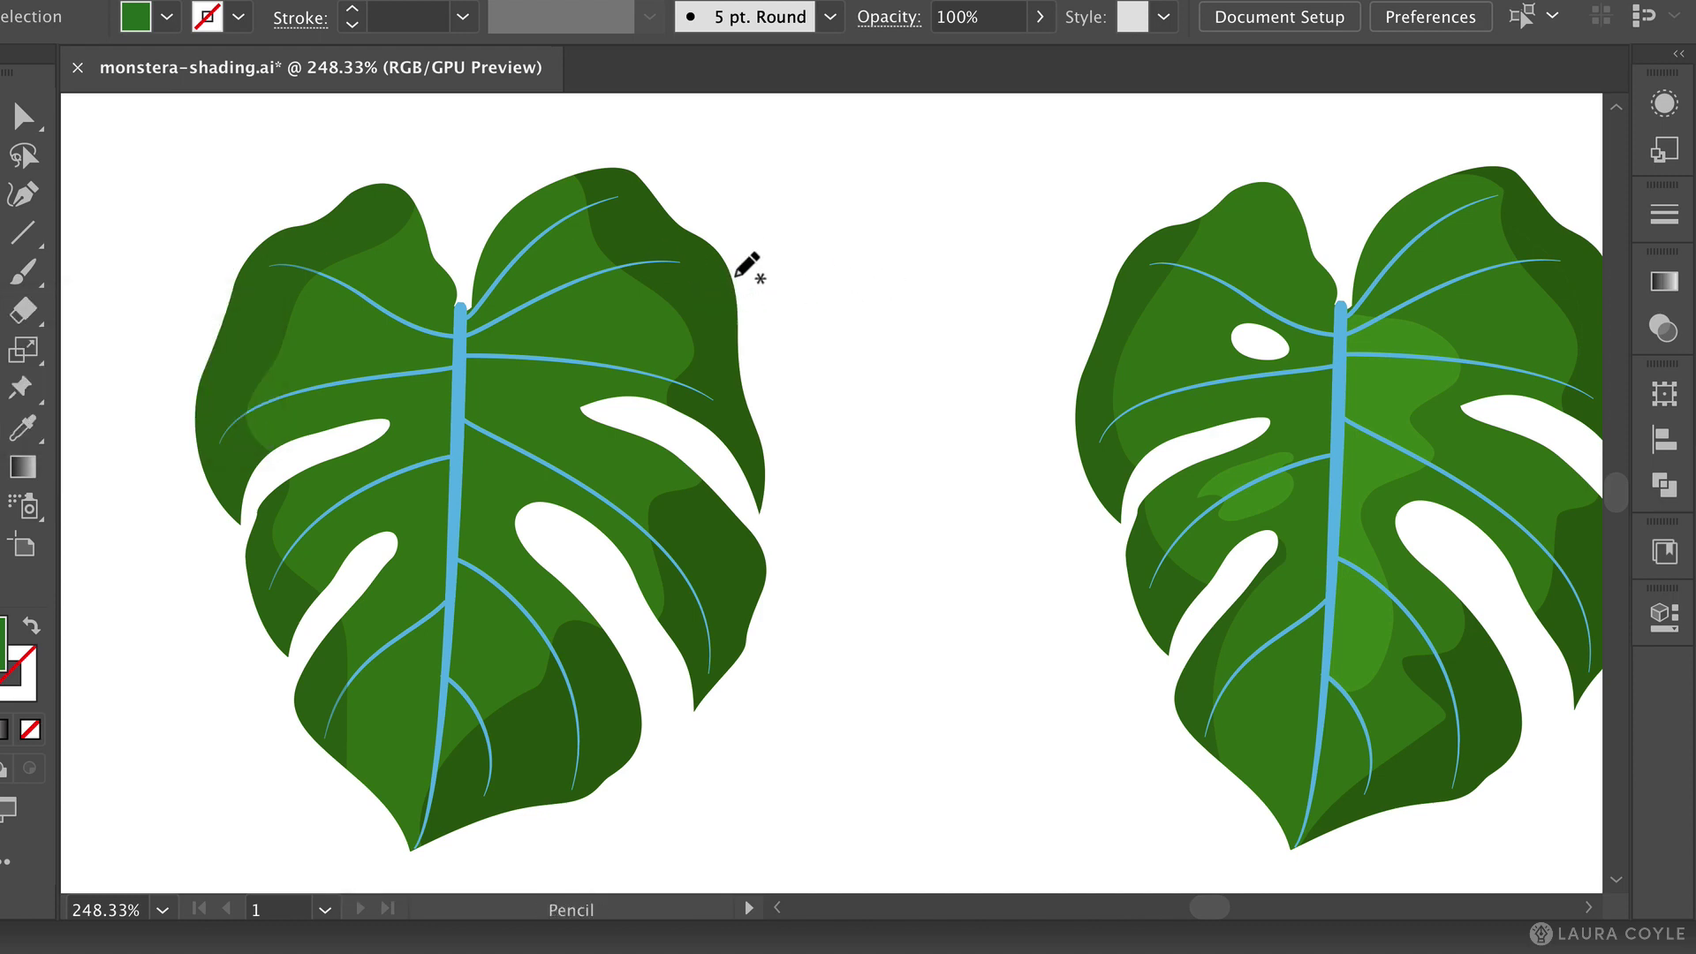
mouse_move(462, 326)
mouse_down()
mouse_move(574, 313)
mouse_move(593, 346)
mouse_move(518, 415)
mouse_move(500, 581)
mouse_move(469, 632)
mouse_move(451, 593)
mouse_move(466, 321)
mouse_up()
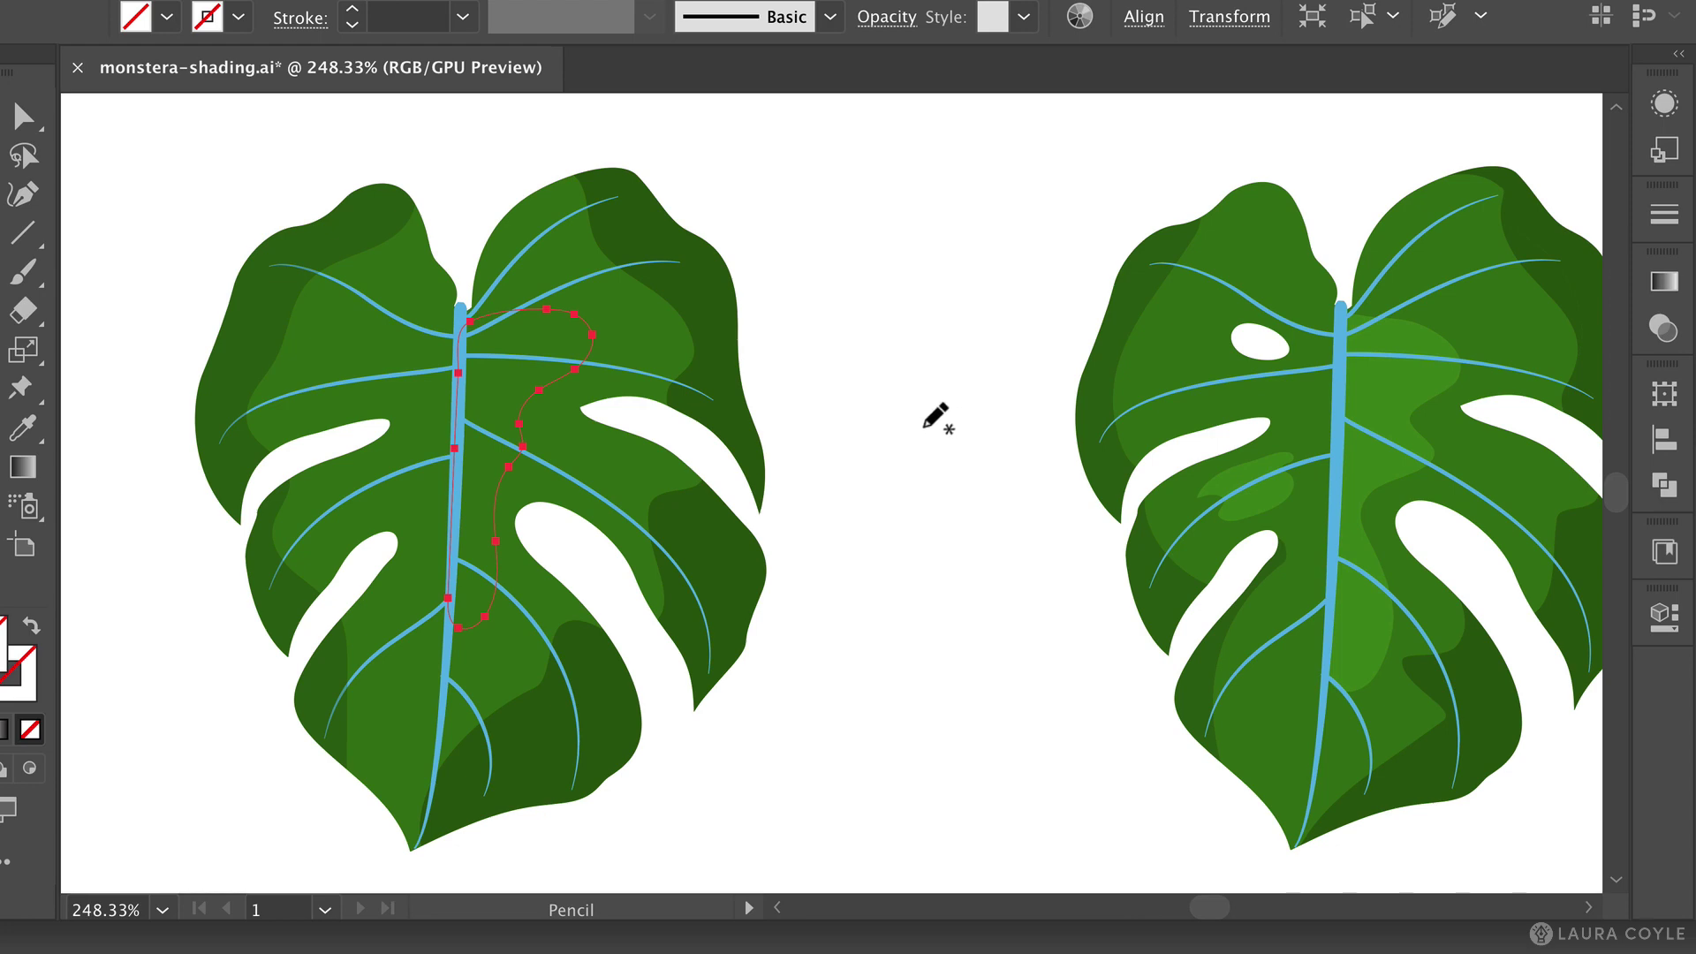
key(i)
click(667, 336)
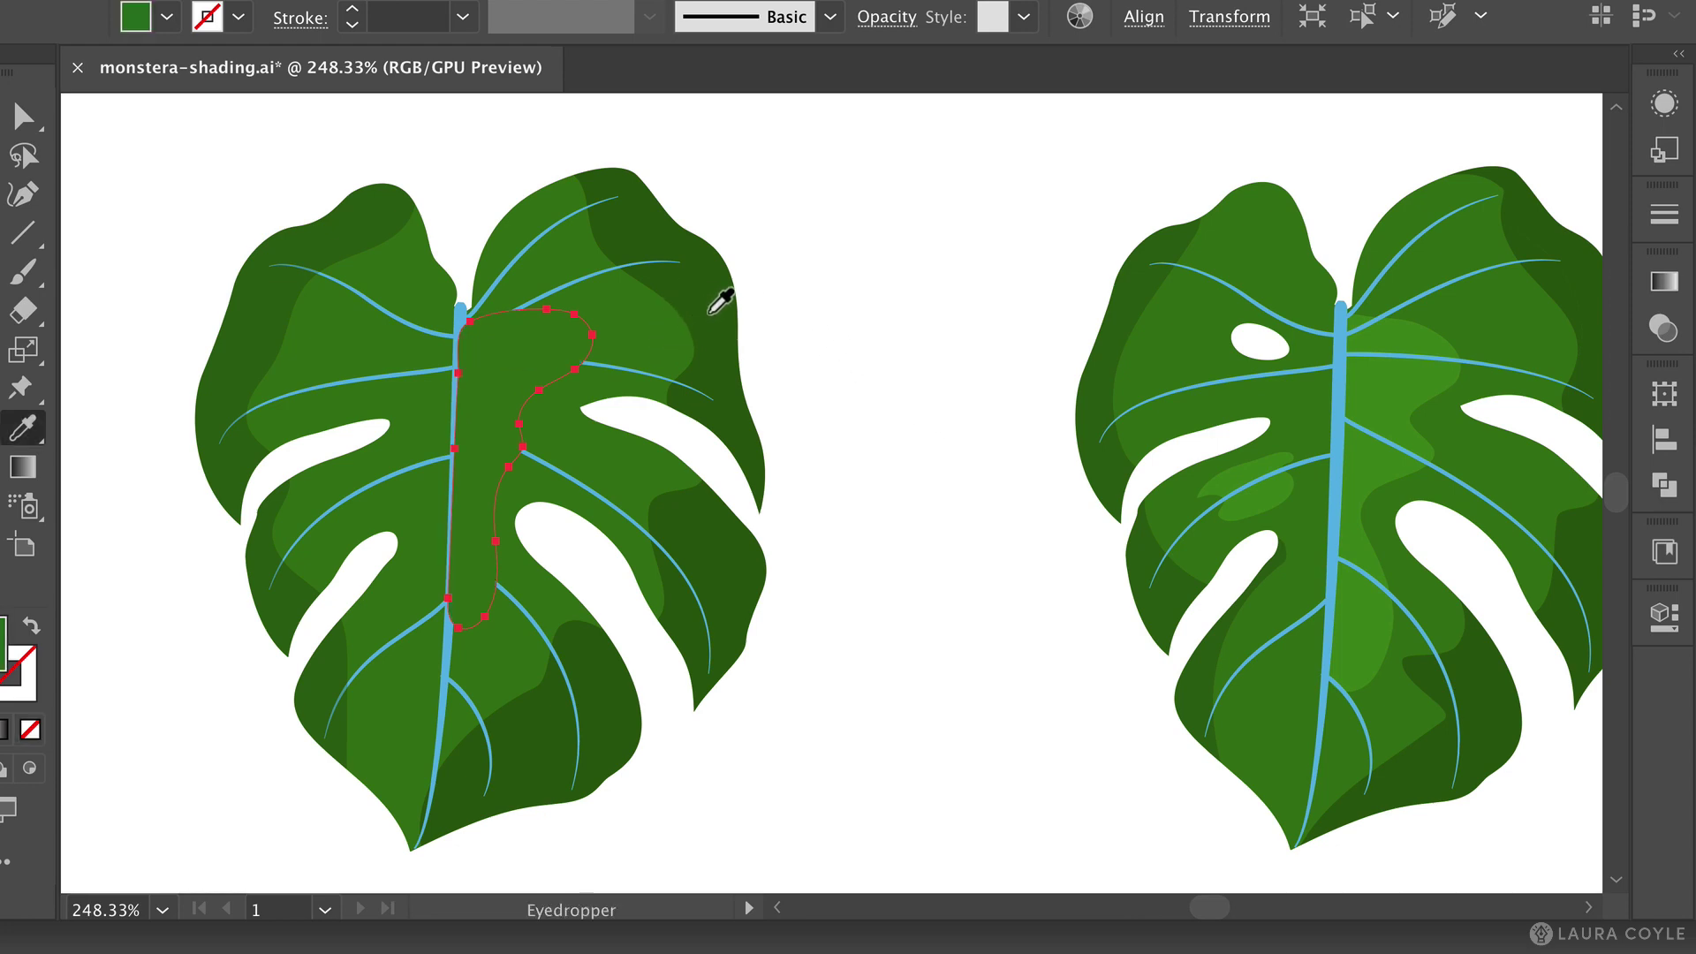
Set the midrib highlight shape to Screen blending mode at 30% opacity and deselect it.
click(1663, 329)
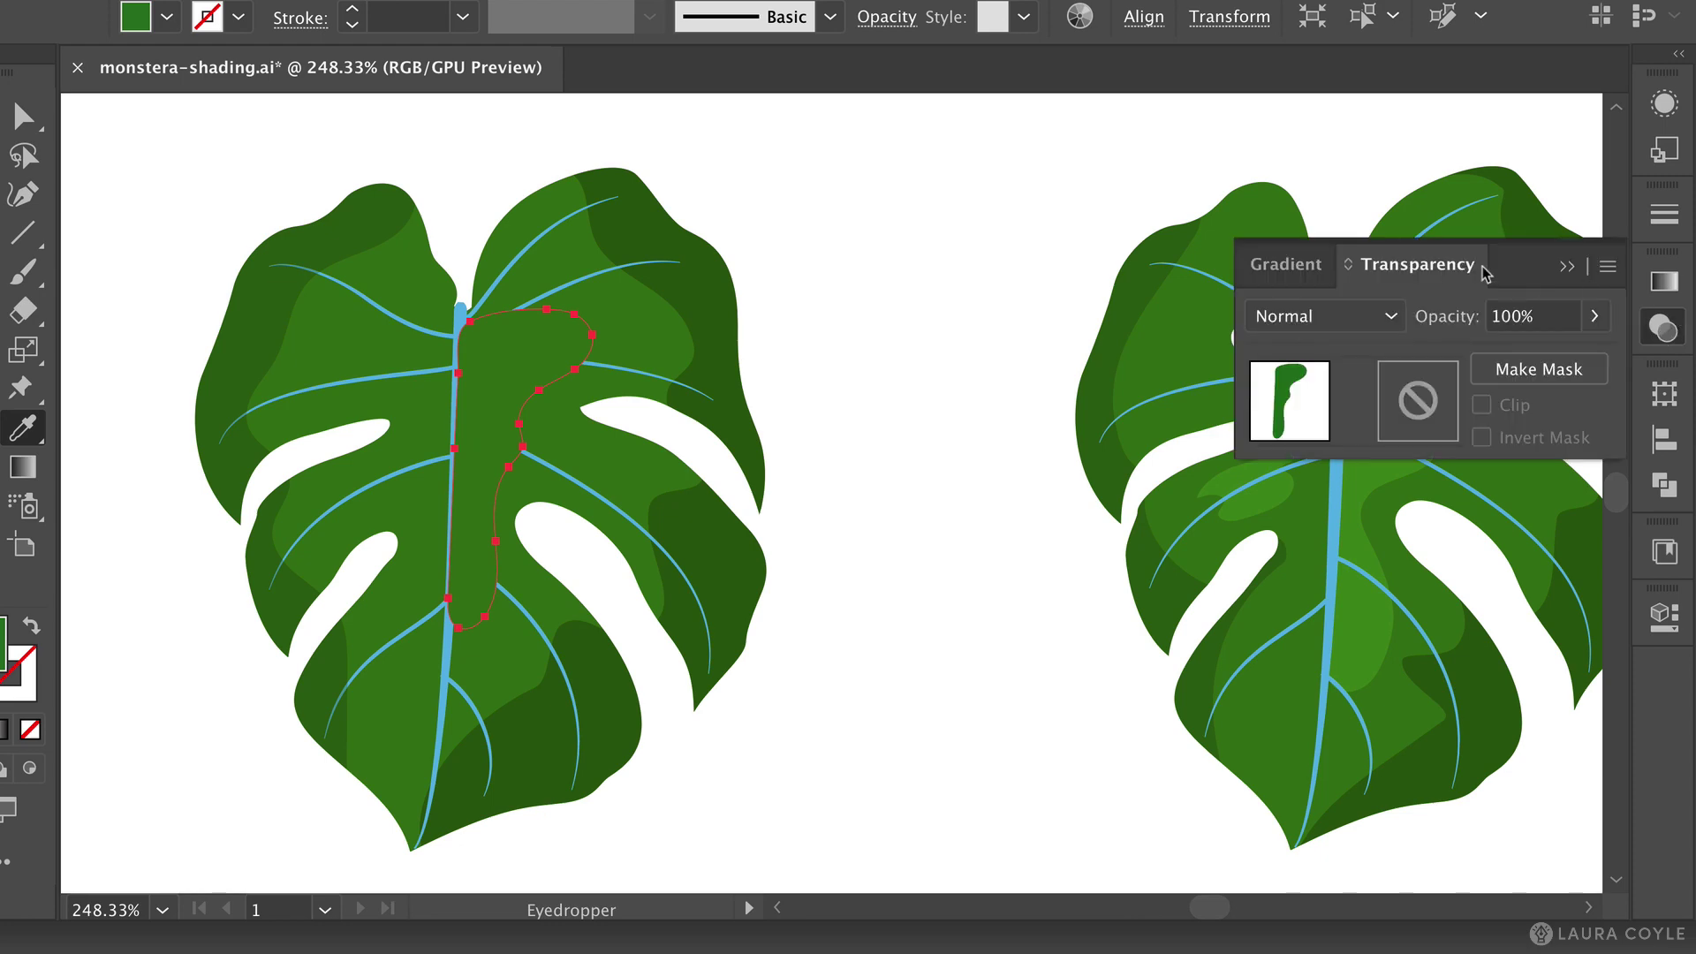
click(1369, 320)
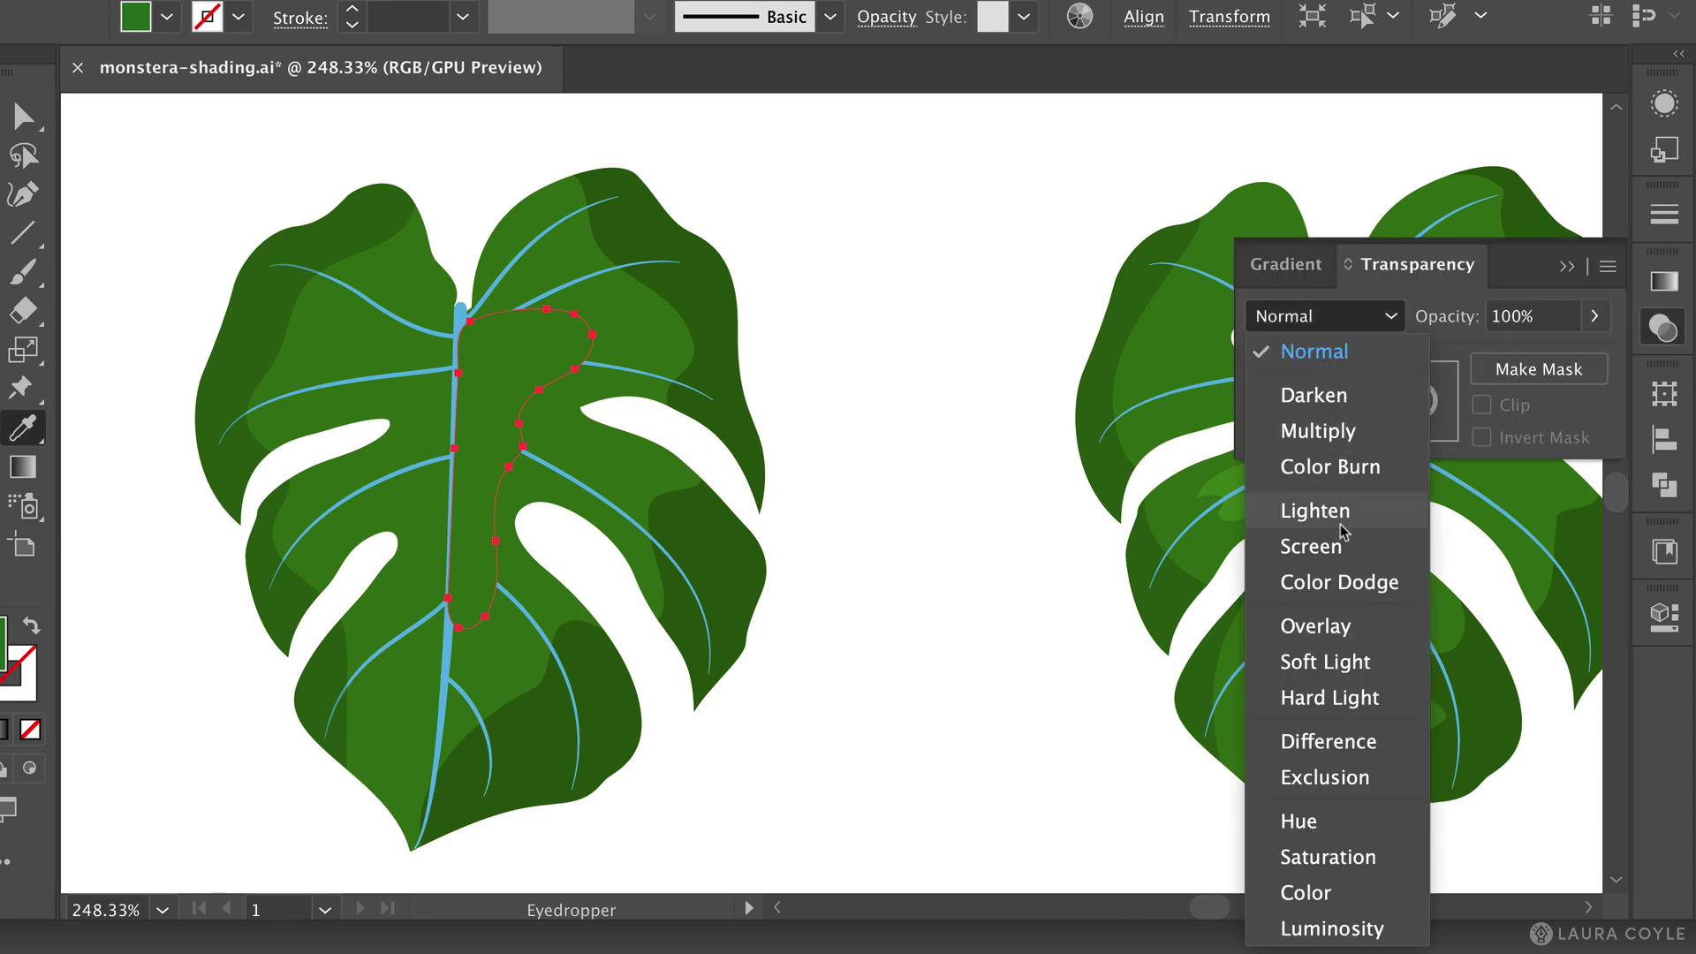
click(1338, 547)
click(1514, 318)
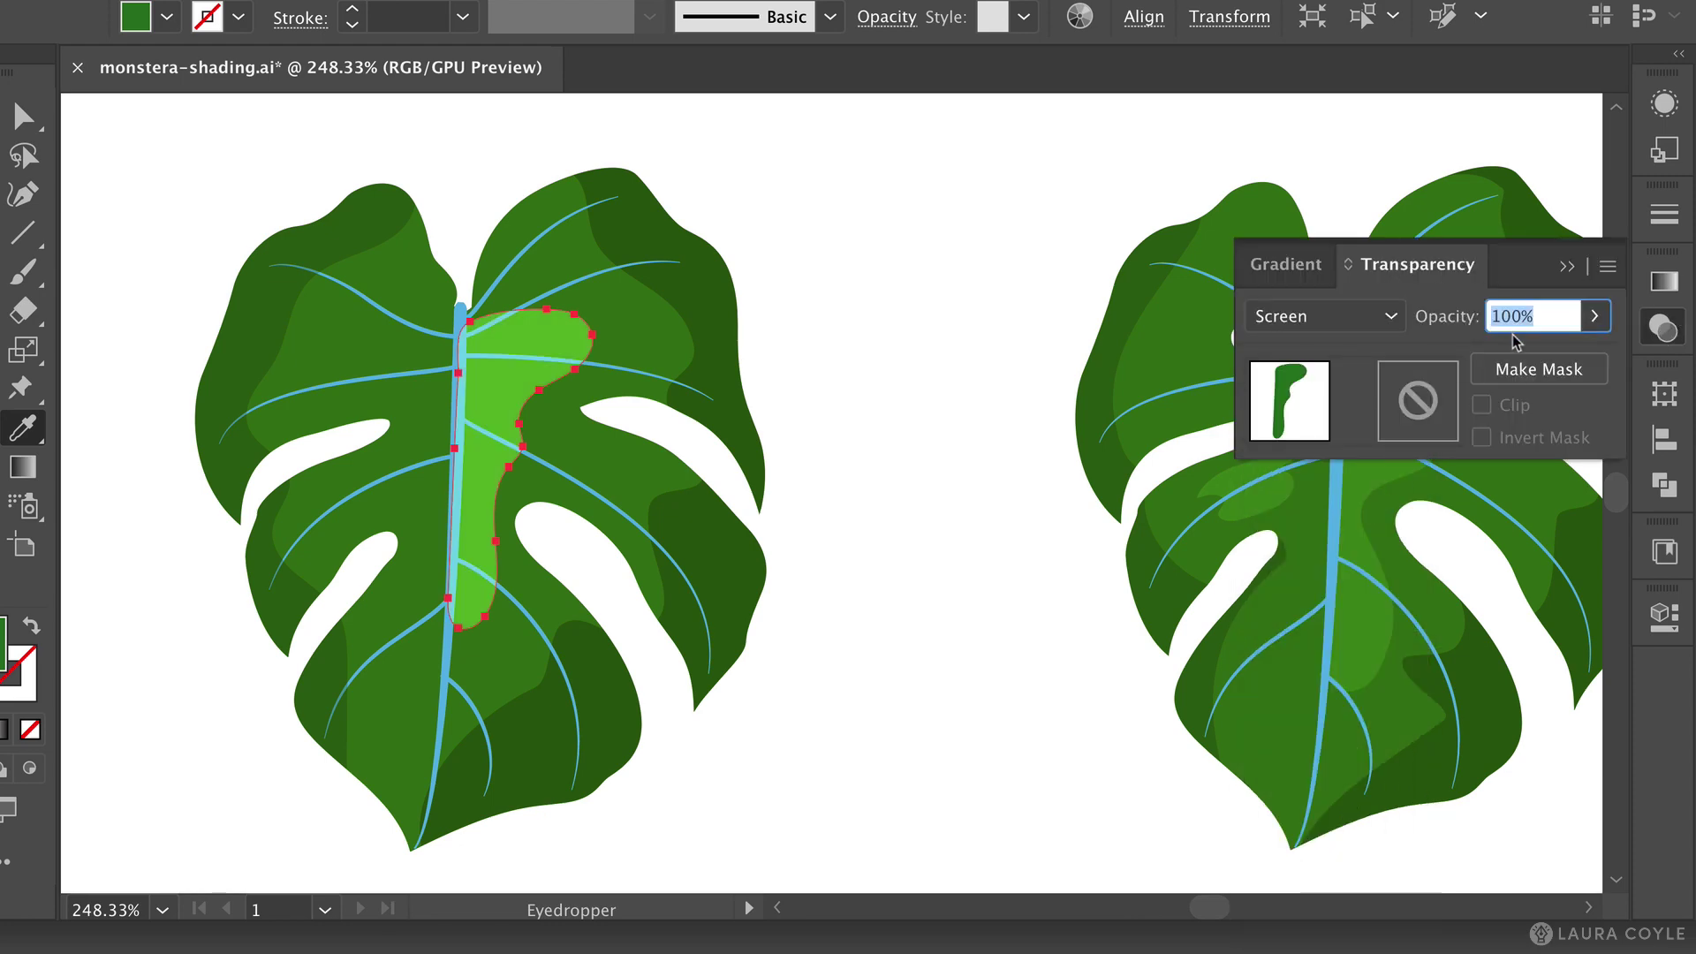
text(30)
key(Return)
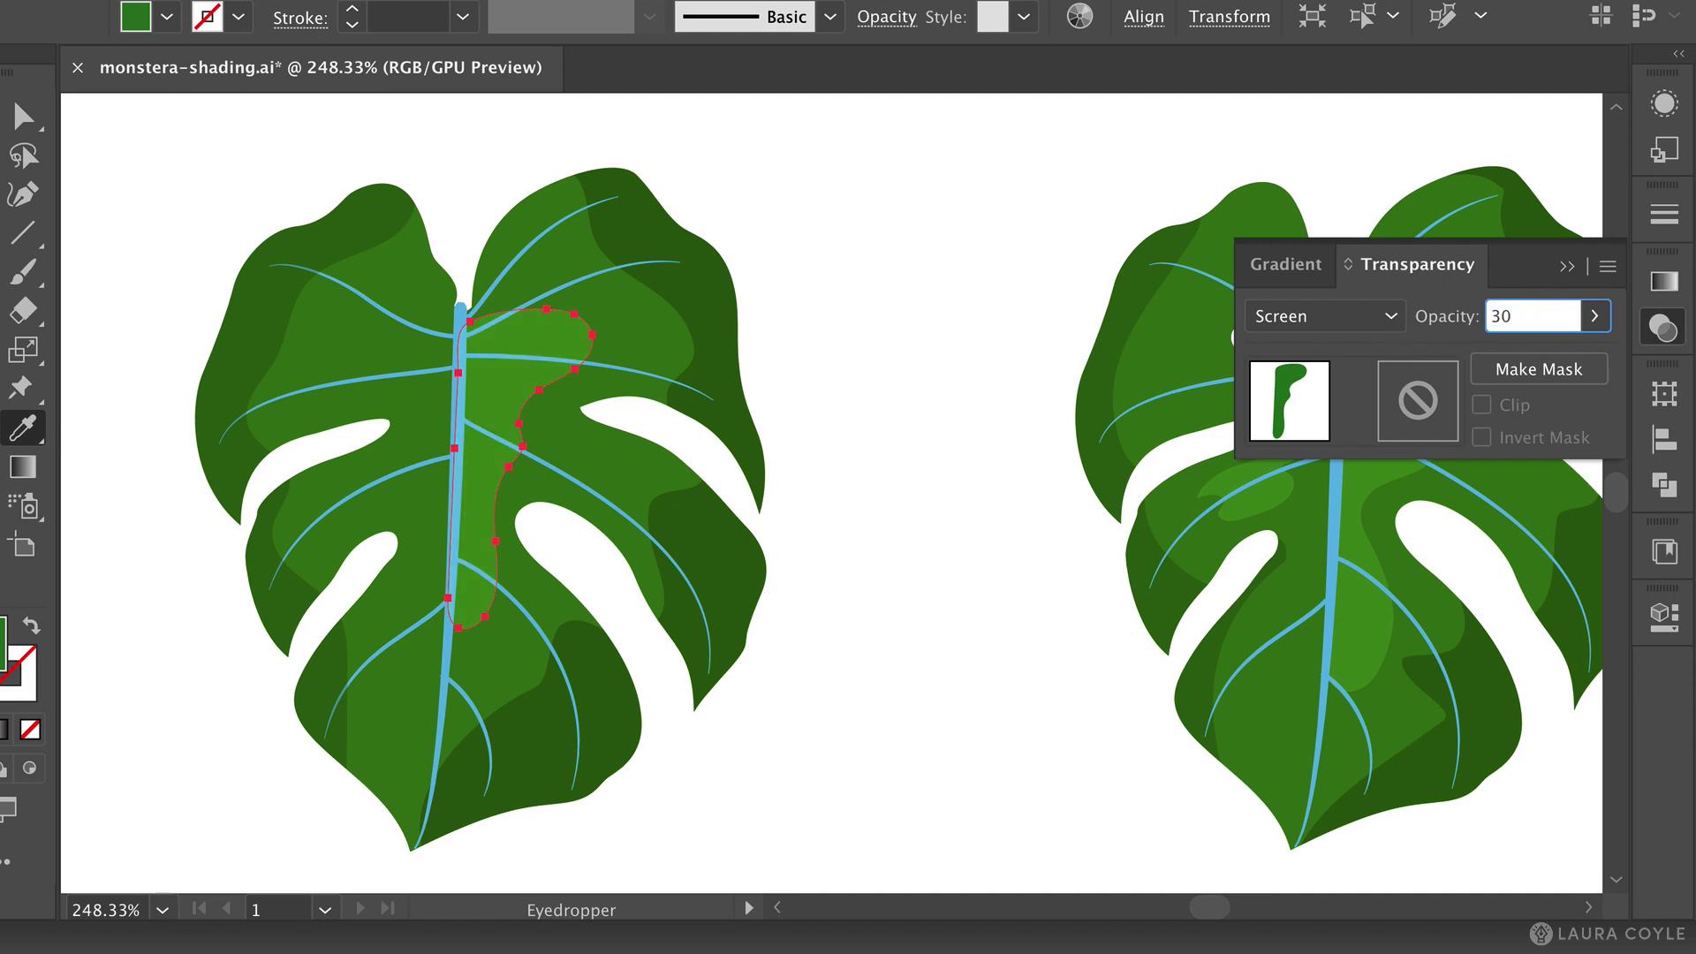
key(space)
click(900, 416)
click(1566, 266)
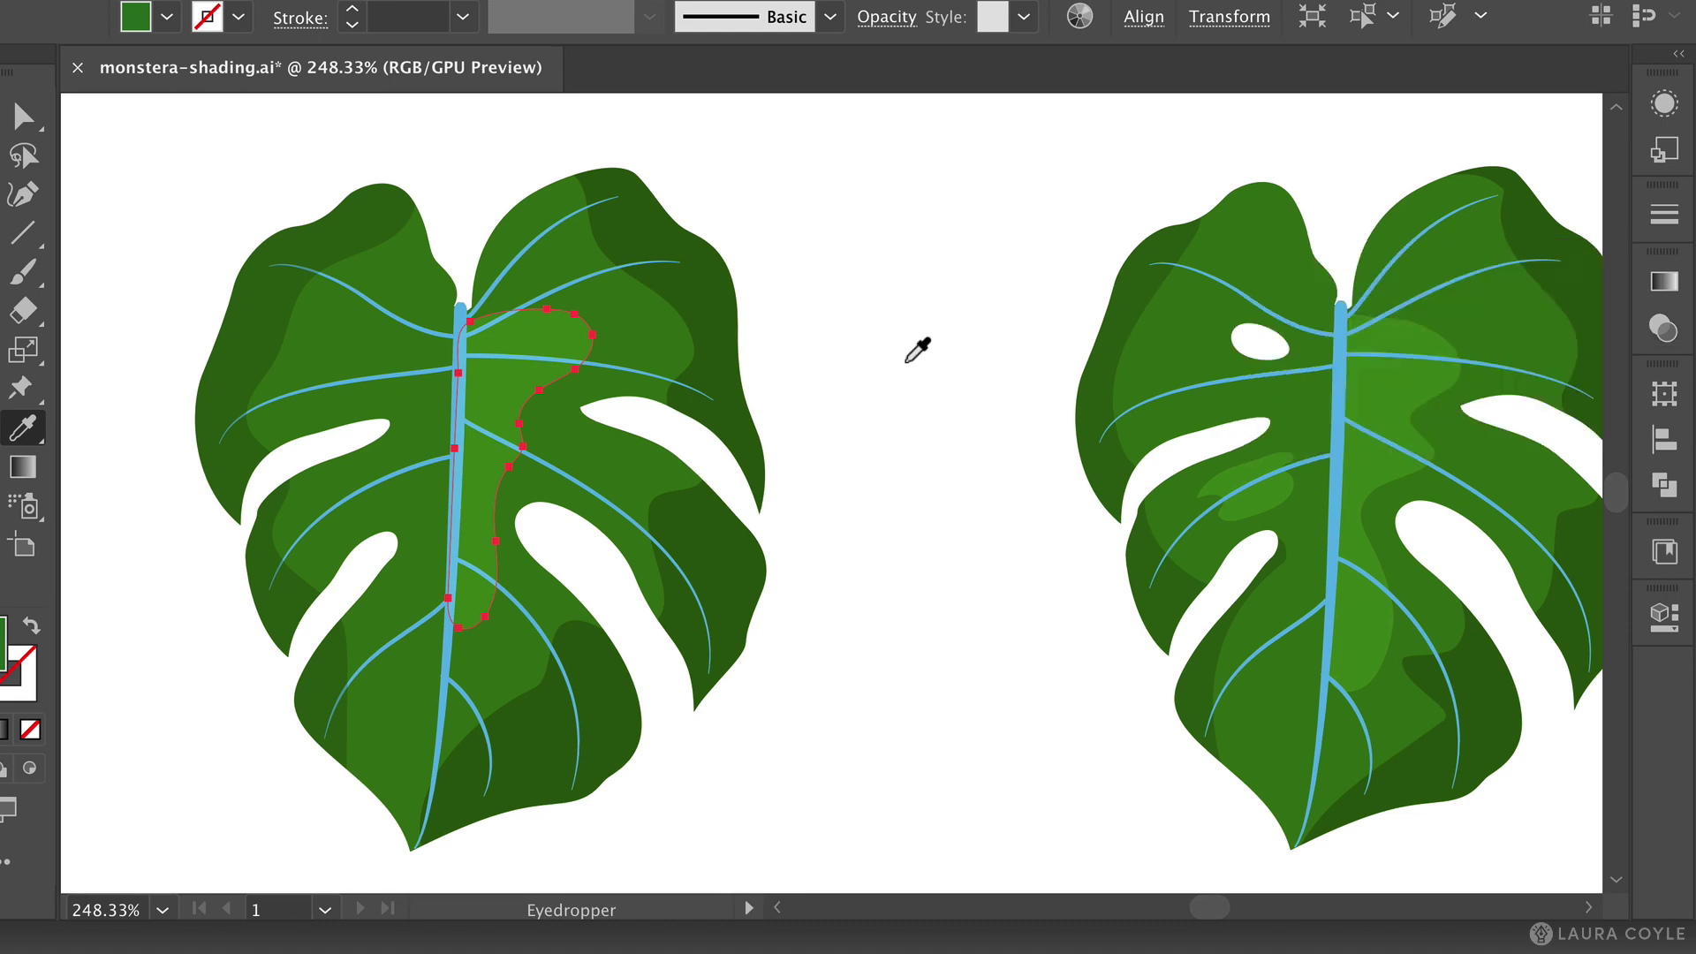
key(ctrl)
ctrl+click(888, 413)
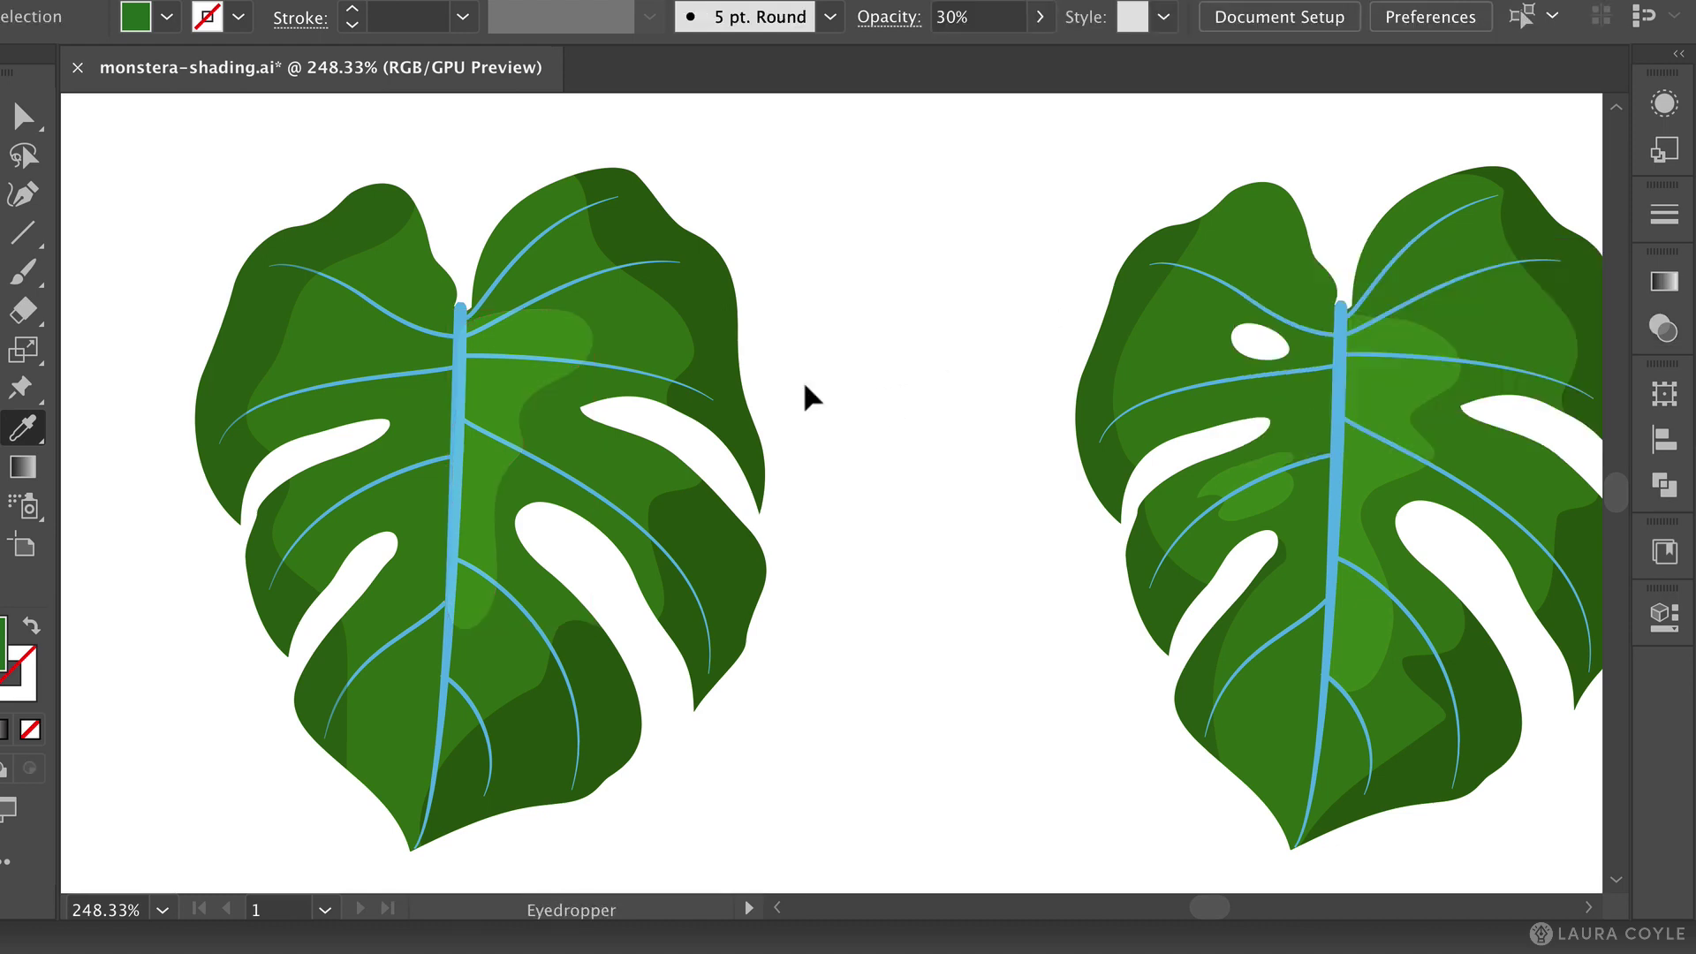
ctrl+click(563, 478)
click(563, 478)
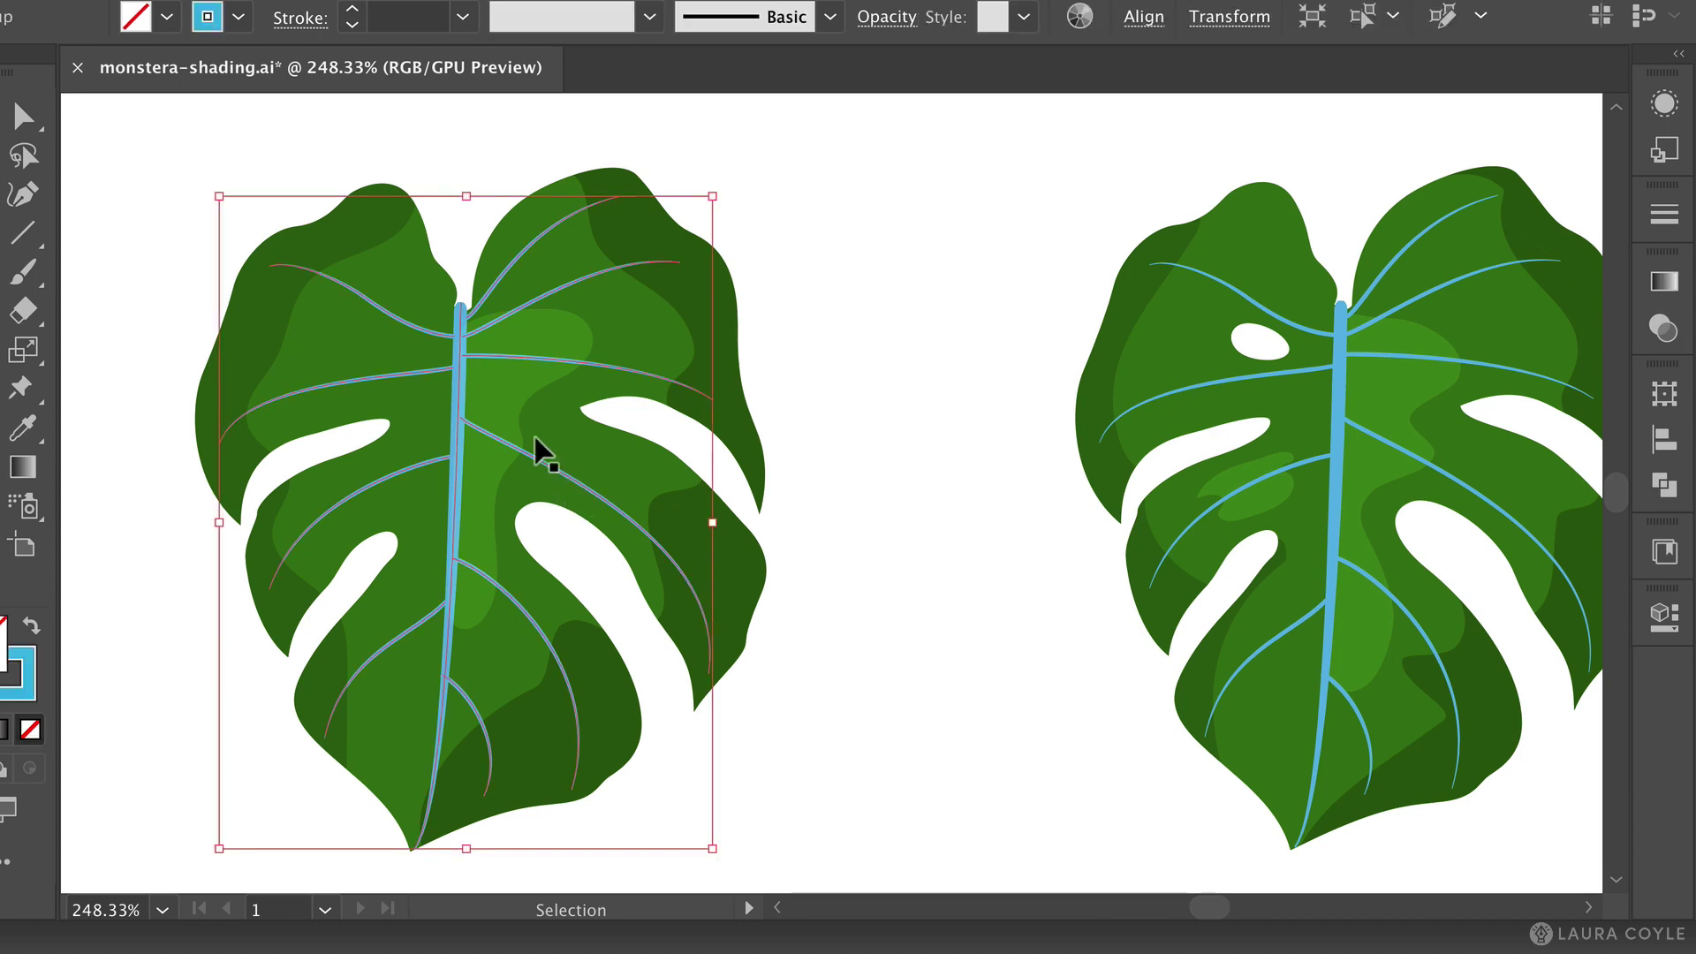
key(ctrl)
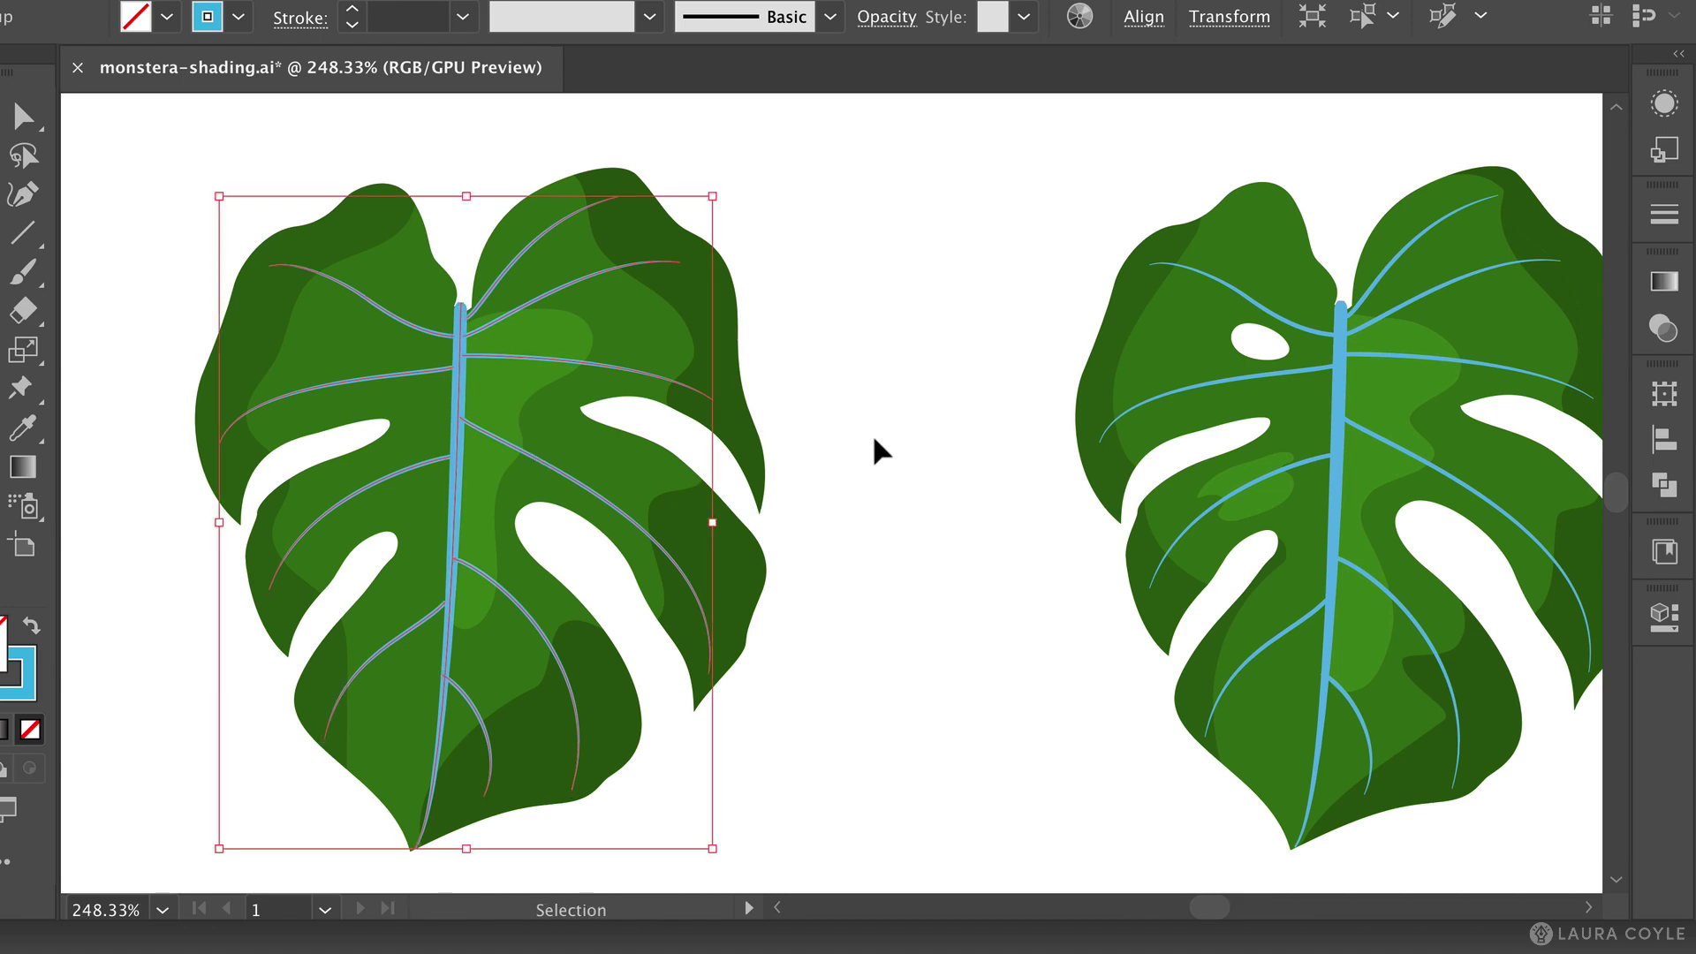
click(914, 386)
Draw a Pencil oval on the middle left lobe, copy the midrib highlight's appearance onto it with the Eyedropper, and deselect it.
key(n)
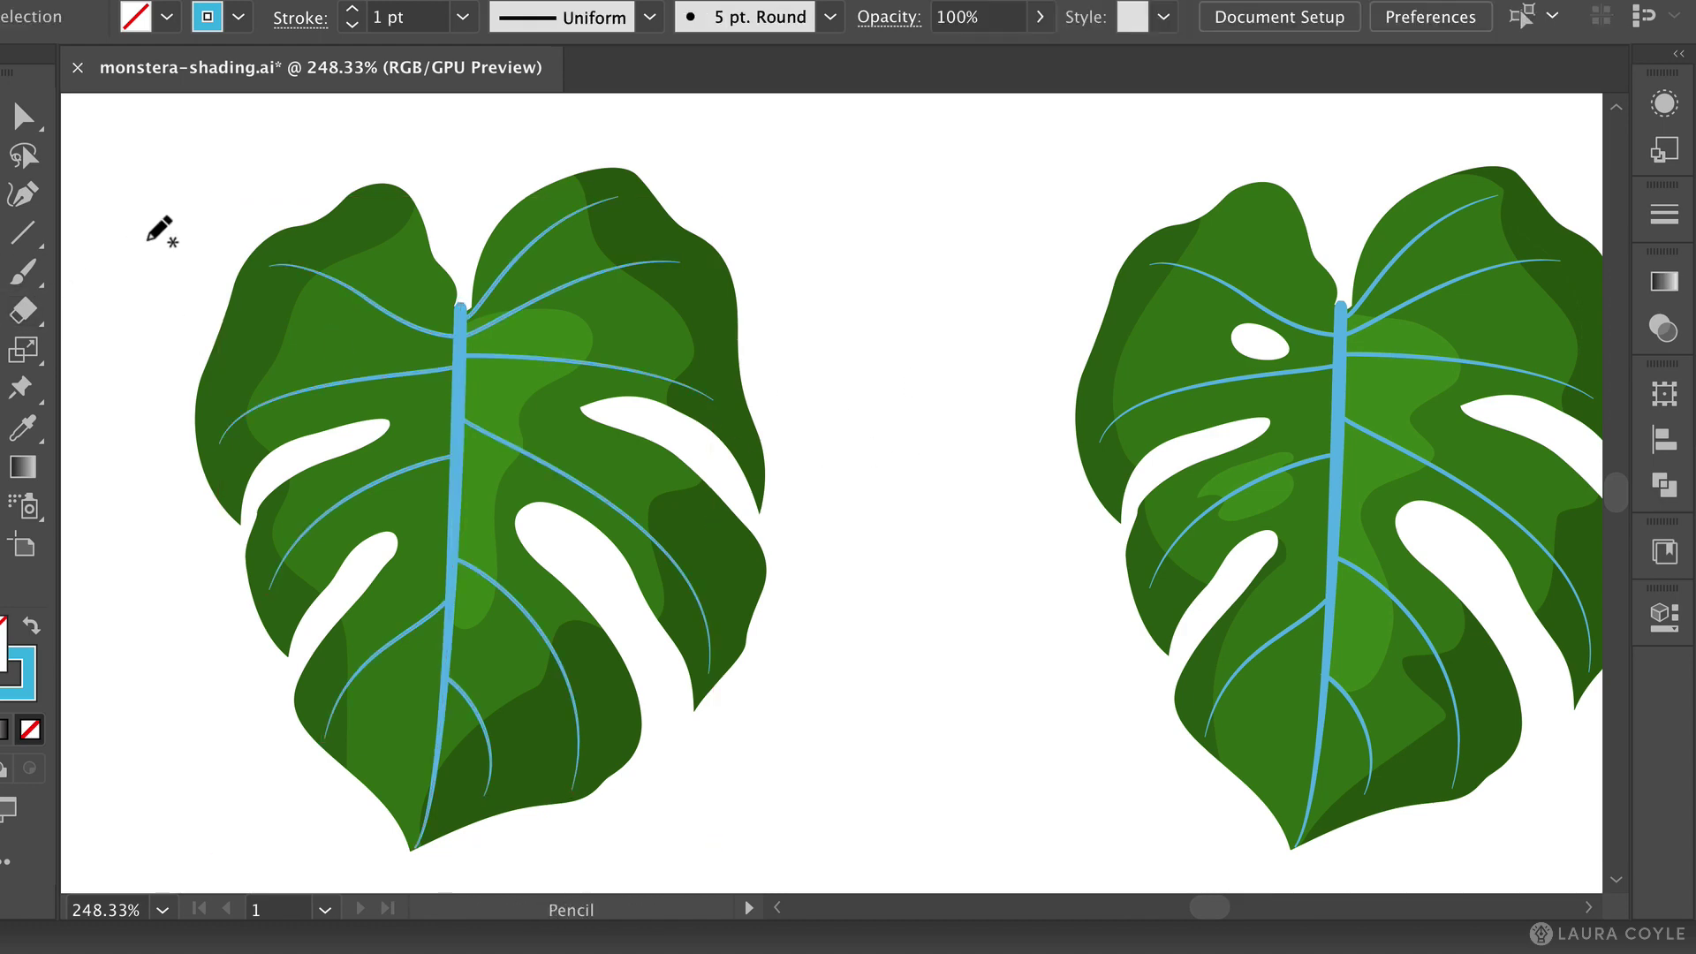
mouse_move(352, 470)
mouse_down()
mouse_move(305, 504)
mouse_move(310, 524)
mouse_move(381, 515)
mouse_move(404, 476)
mouse_move(352, 469)
mouse_up()
key(i)
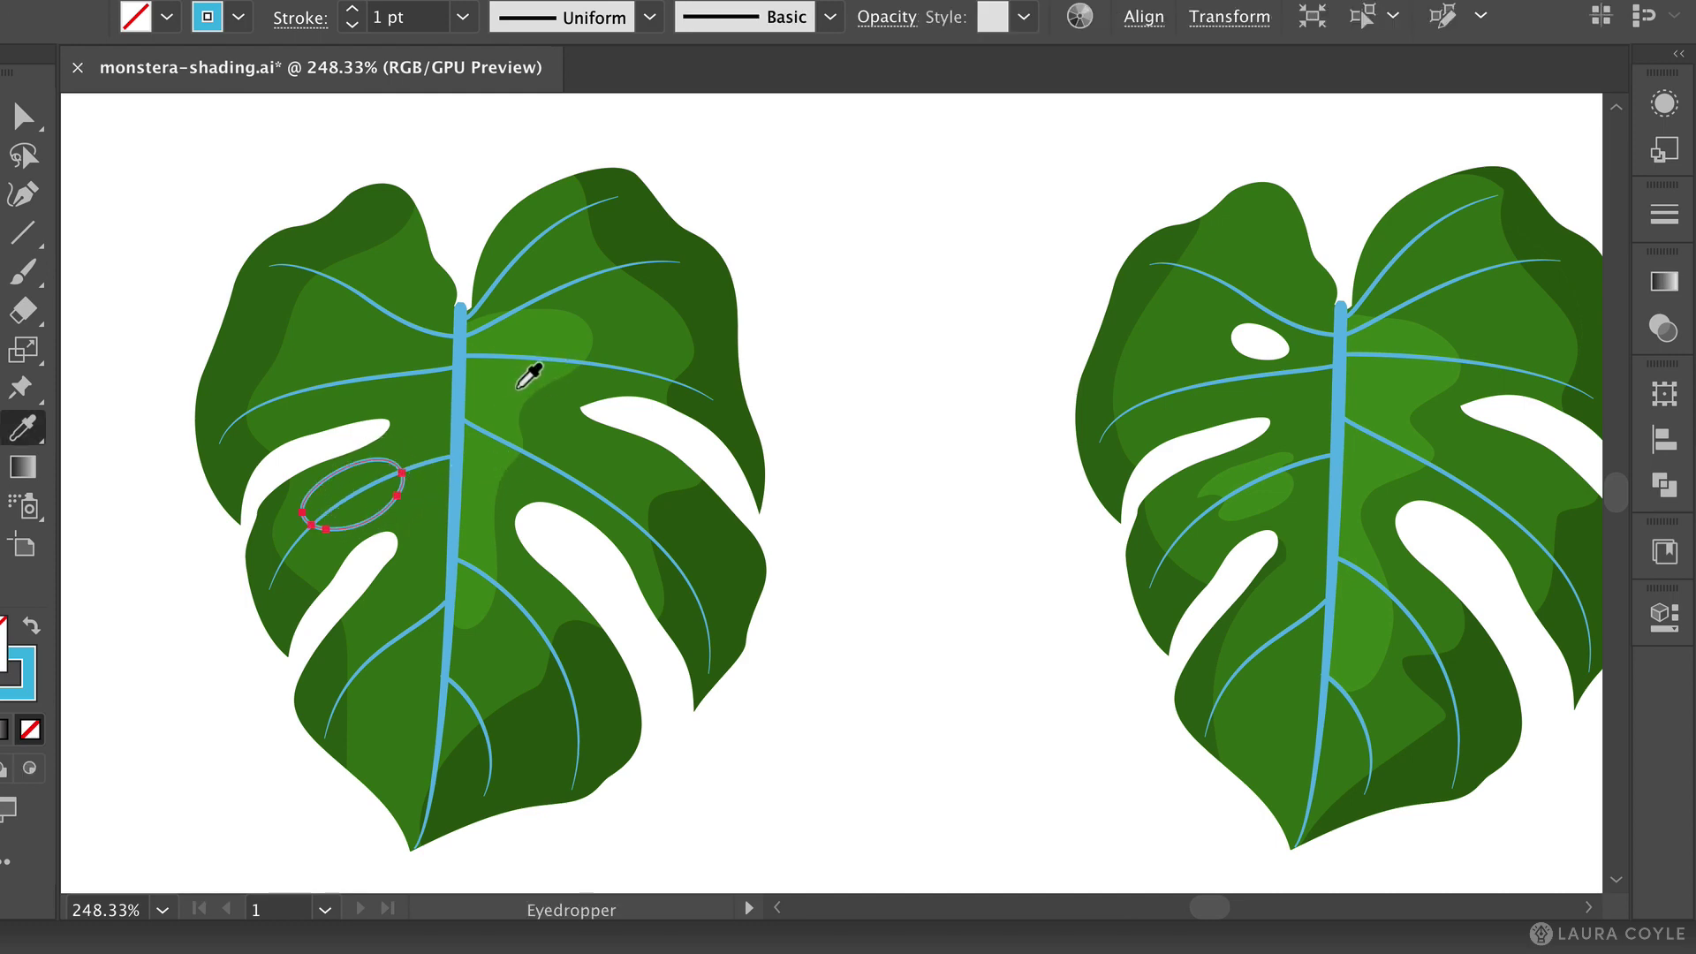
click(520, 394)
key(super)
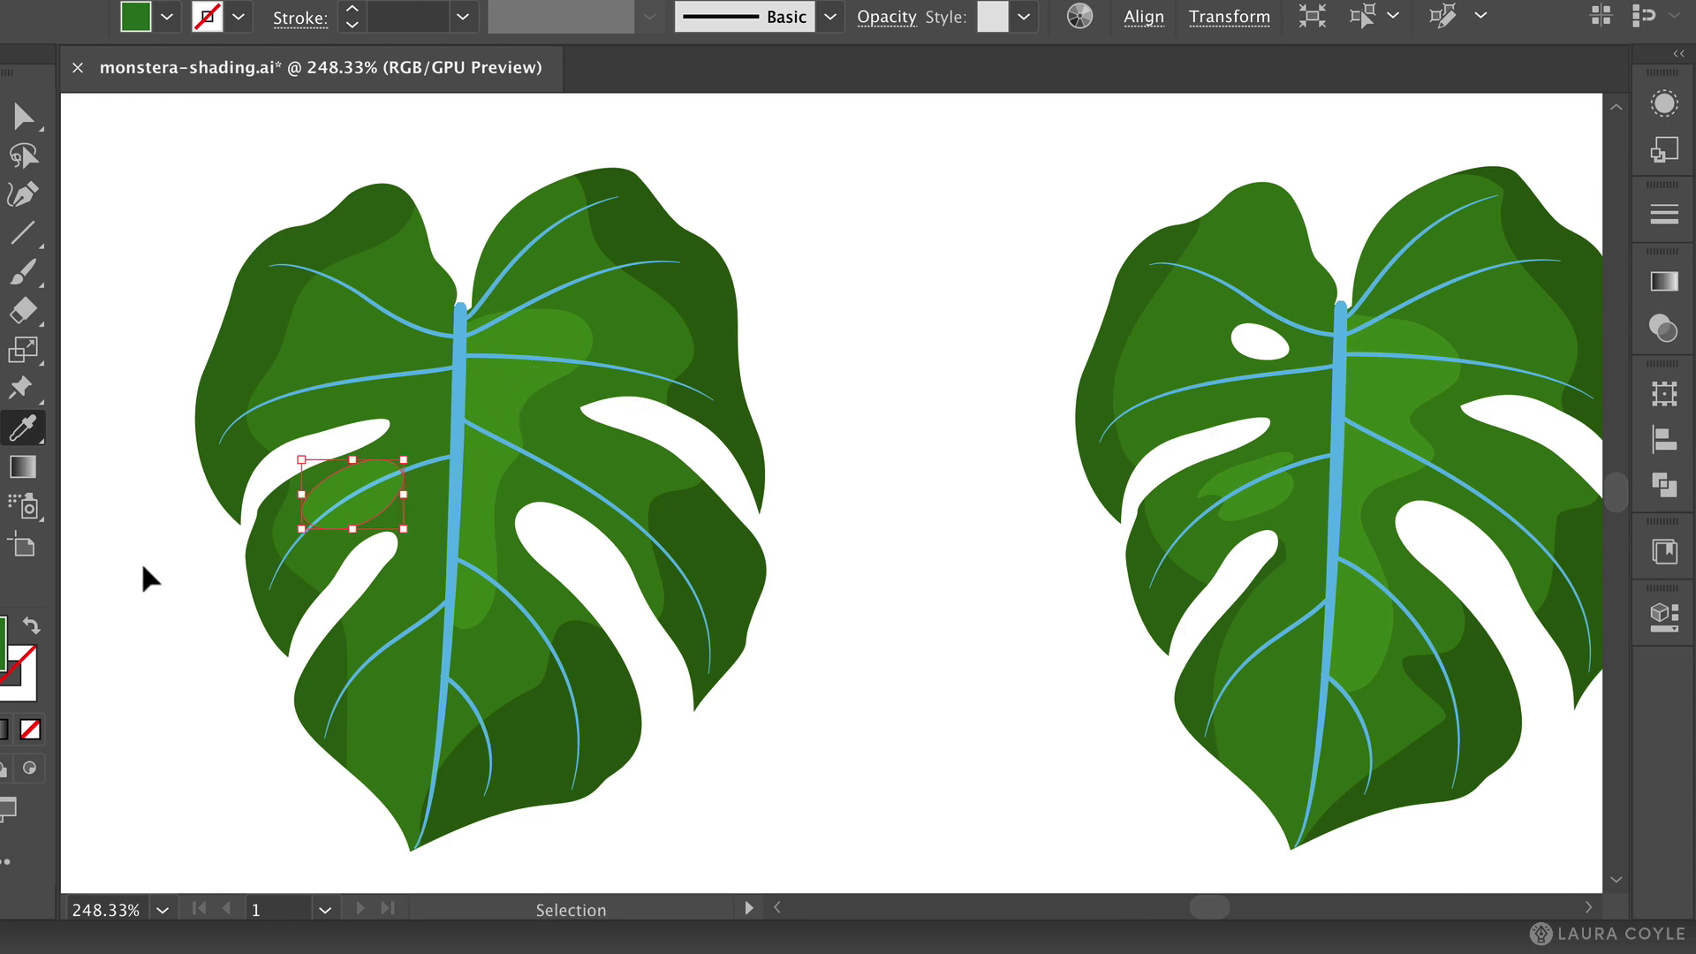
super+click(155, 579)
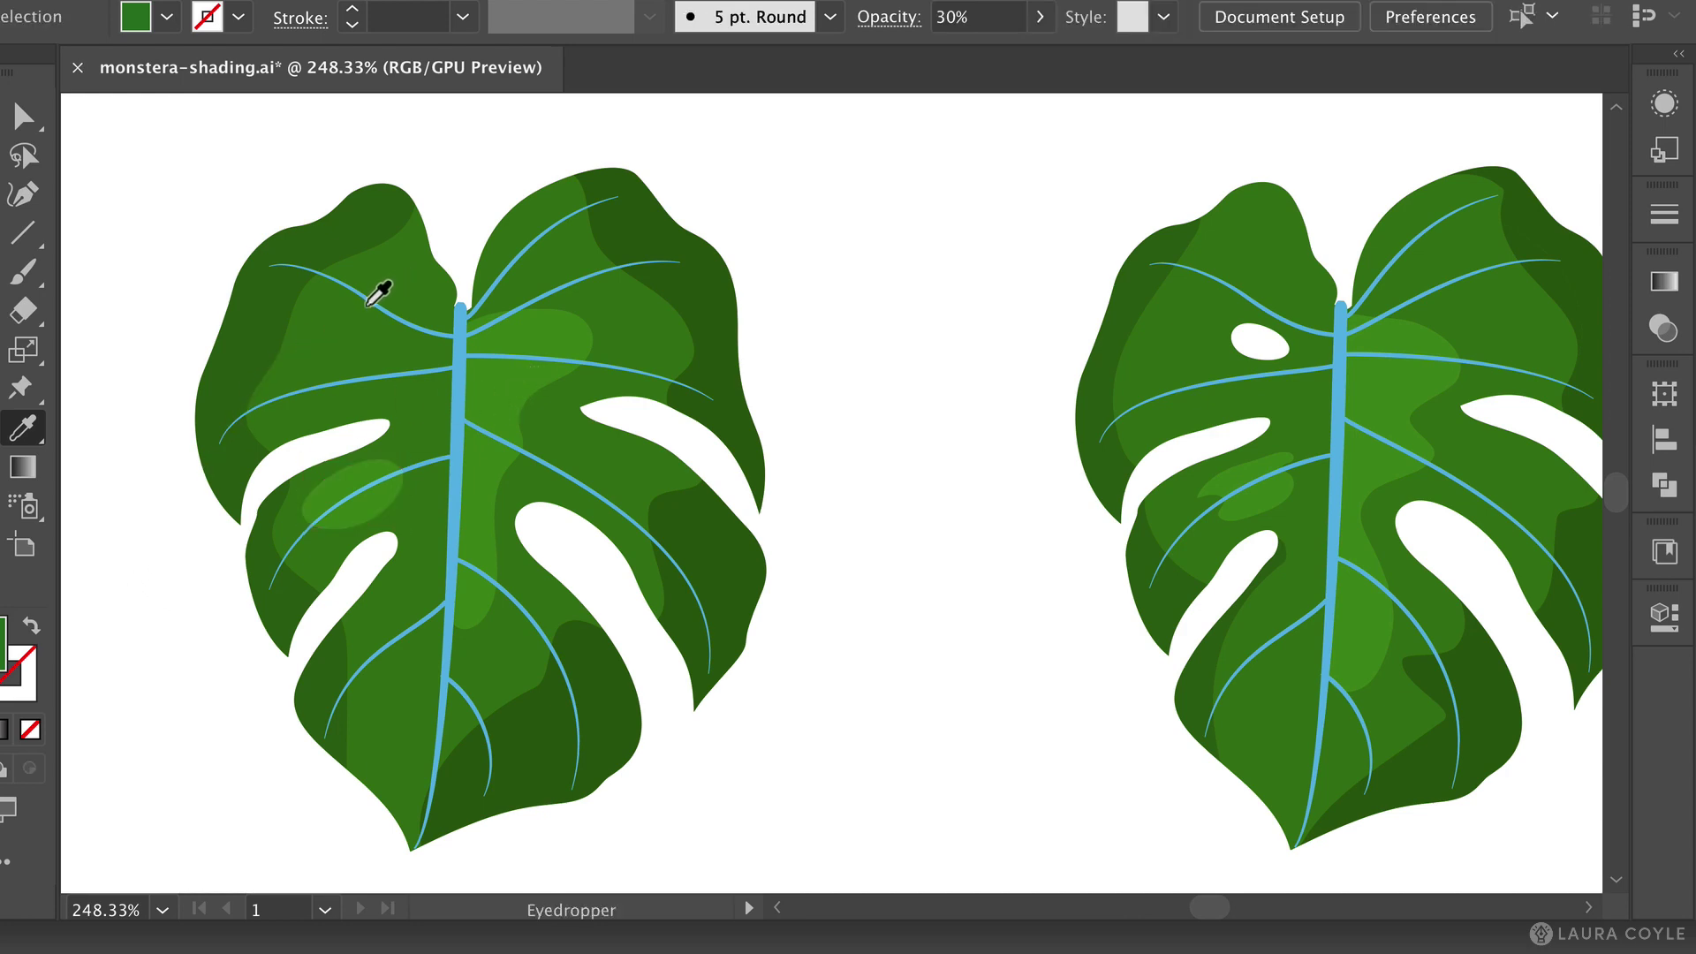
Draw a small rounded Pencil shape on the upper left lobe and copy the oval highlight's appearance onto it with the Eyedropper.
key(n)
mouse_move(325, 299)
mouse_down()
mouse_move(317, 369)
mouse_move(368, 356)
mouse_move(387, 341)
mouse_move(325, 297)
mouse_up()
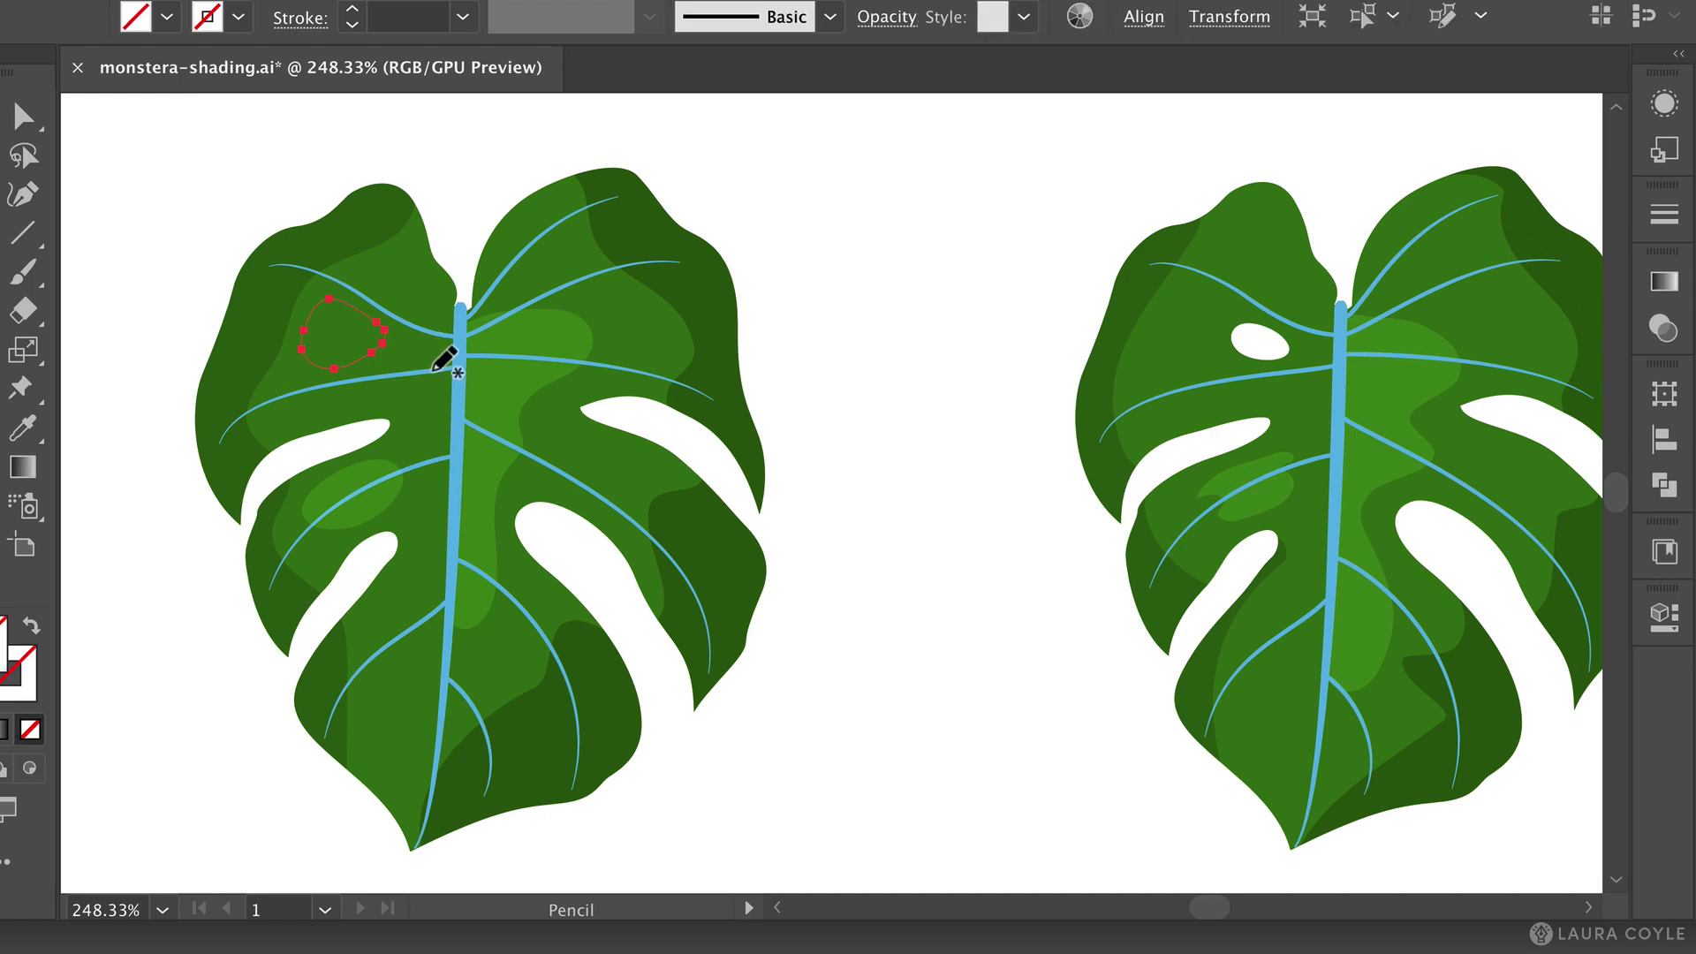
key(i)
click(351, 481)
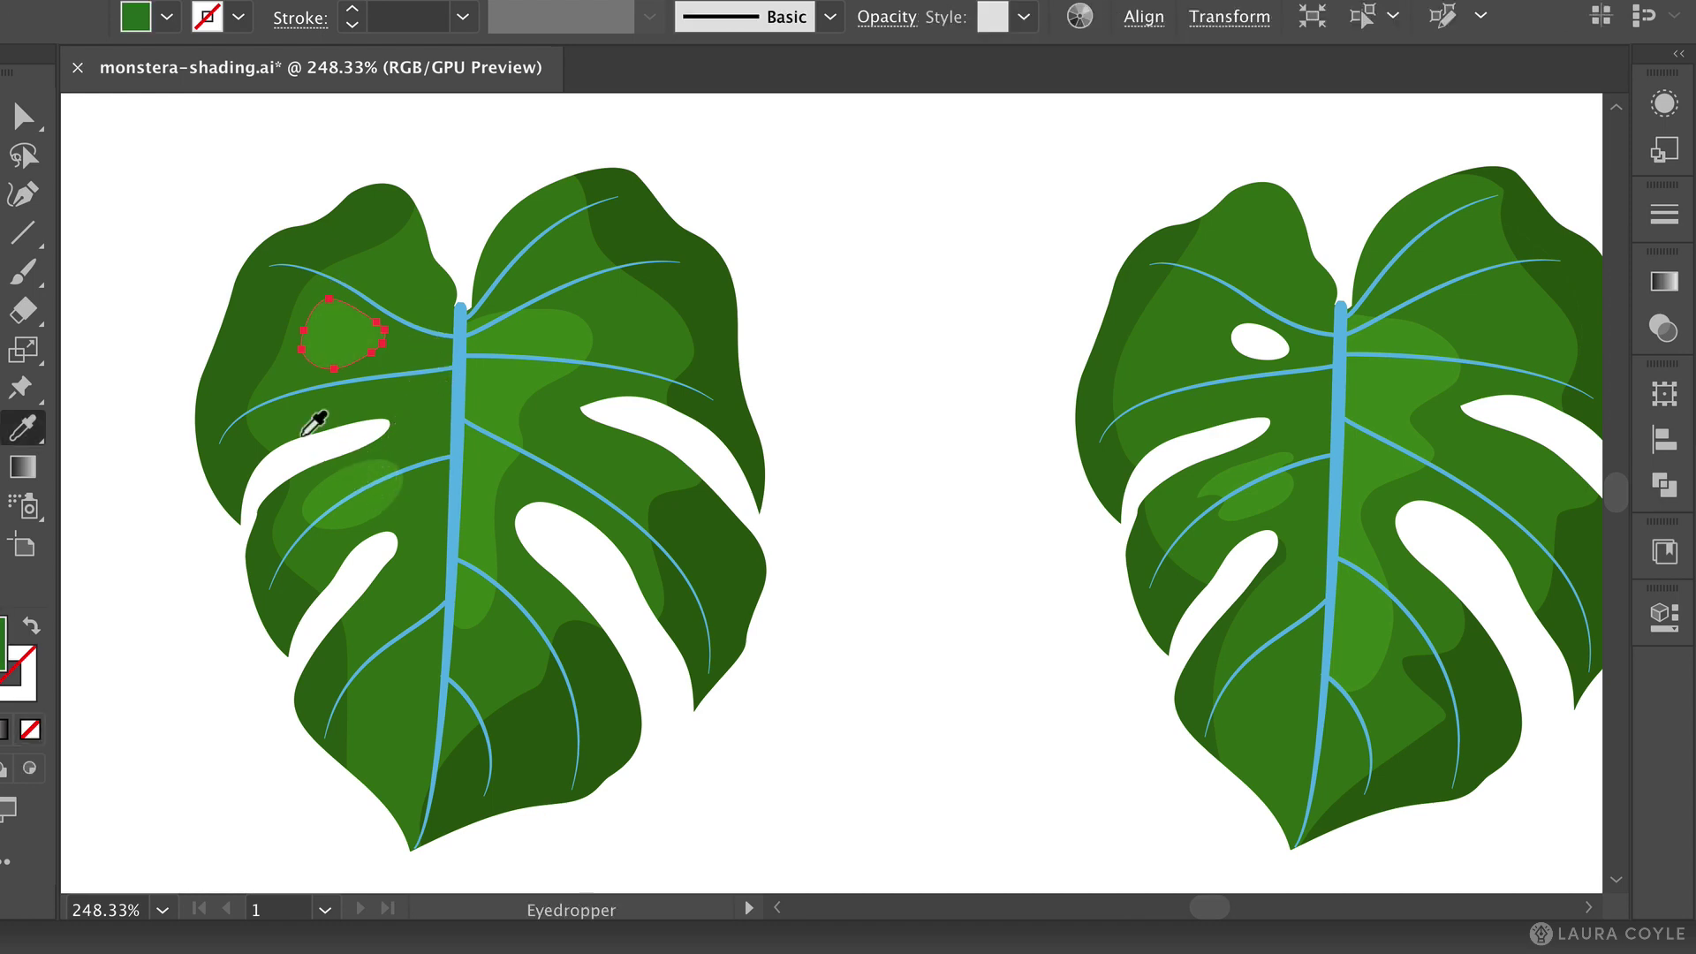
key(v)
click(201, 295)
Select the small highlight on the upper left lobe and even out its outline with the Smooth Tool.
click(347, 358)
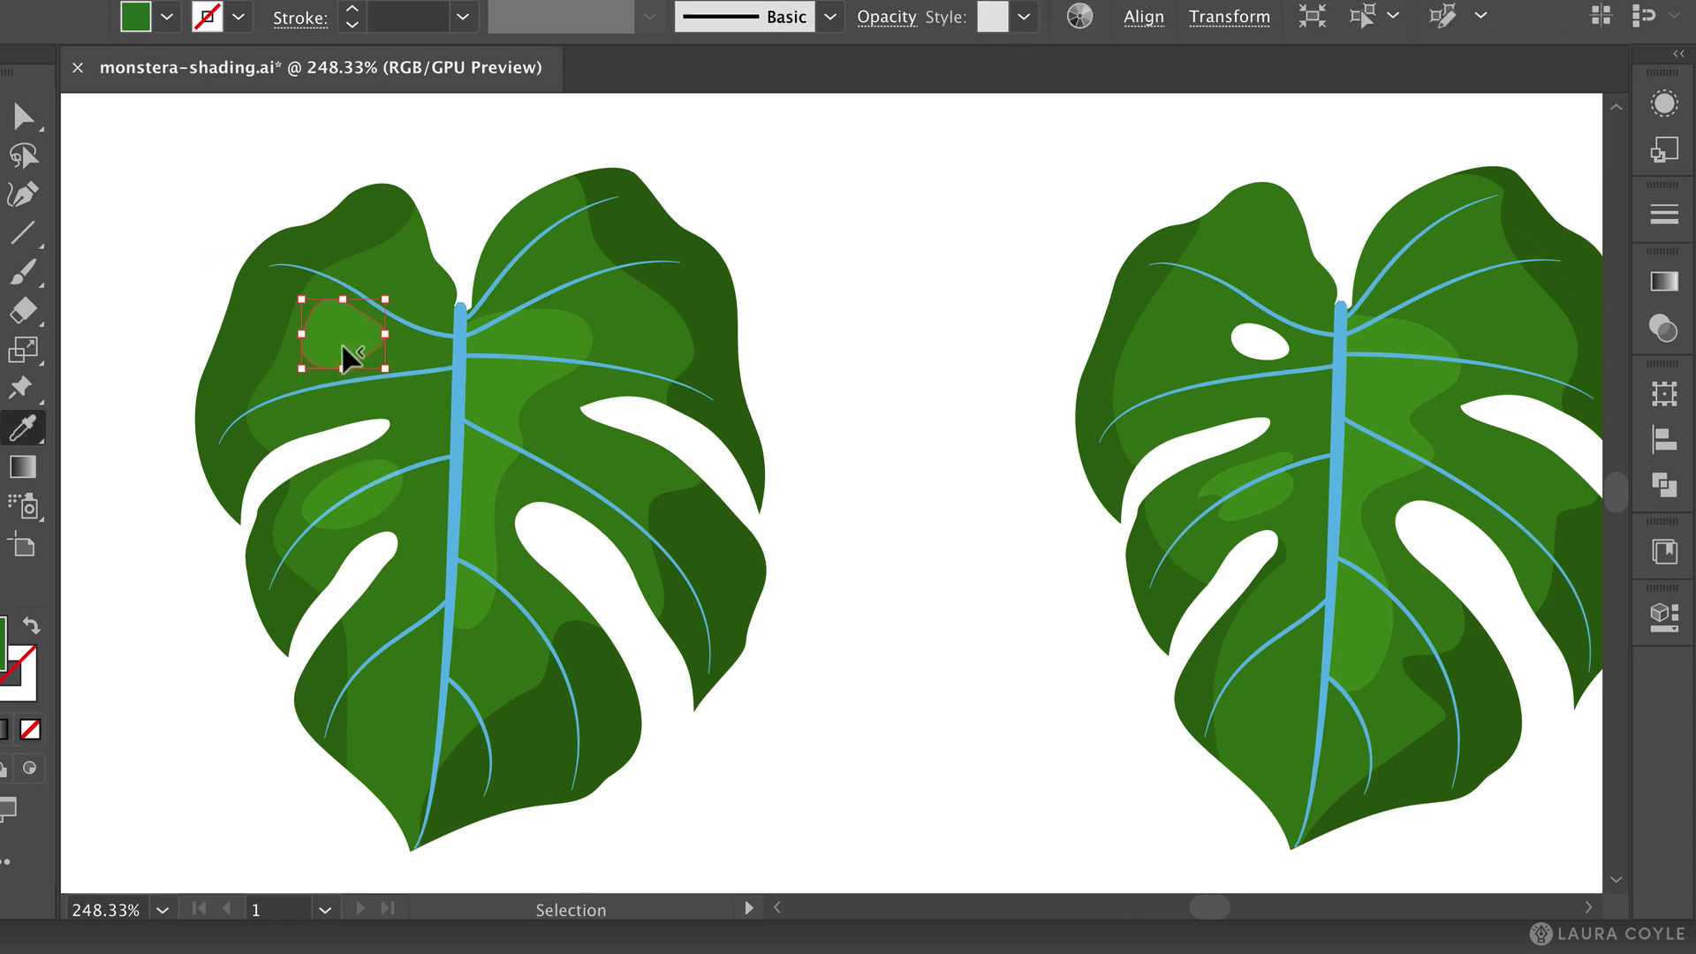
key(i)
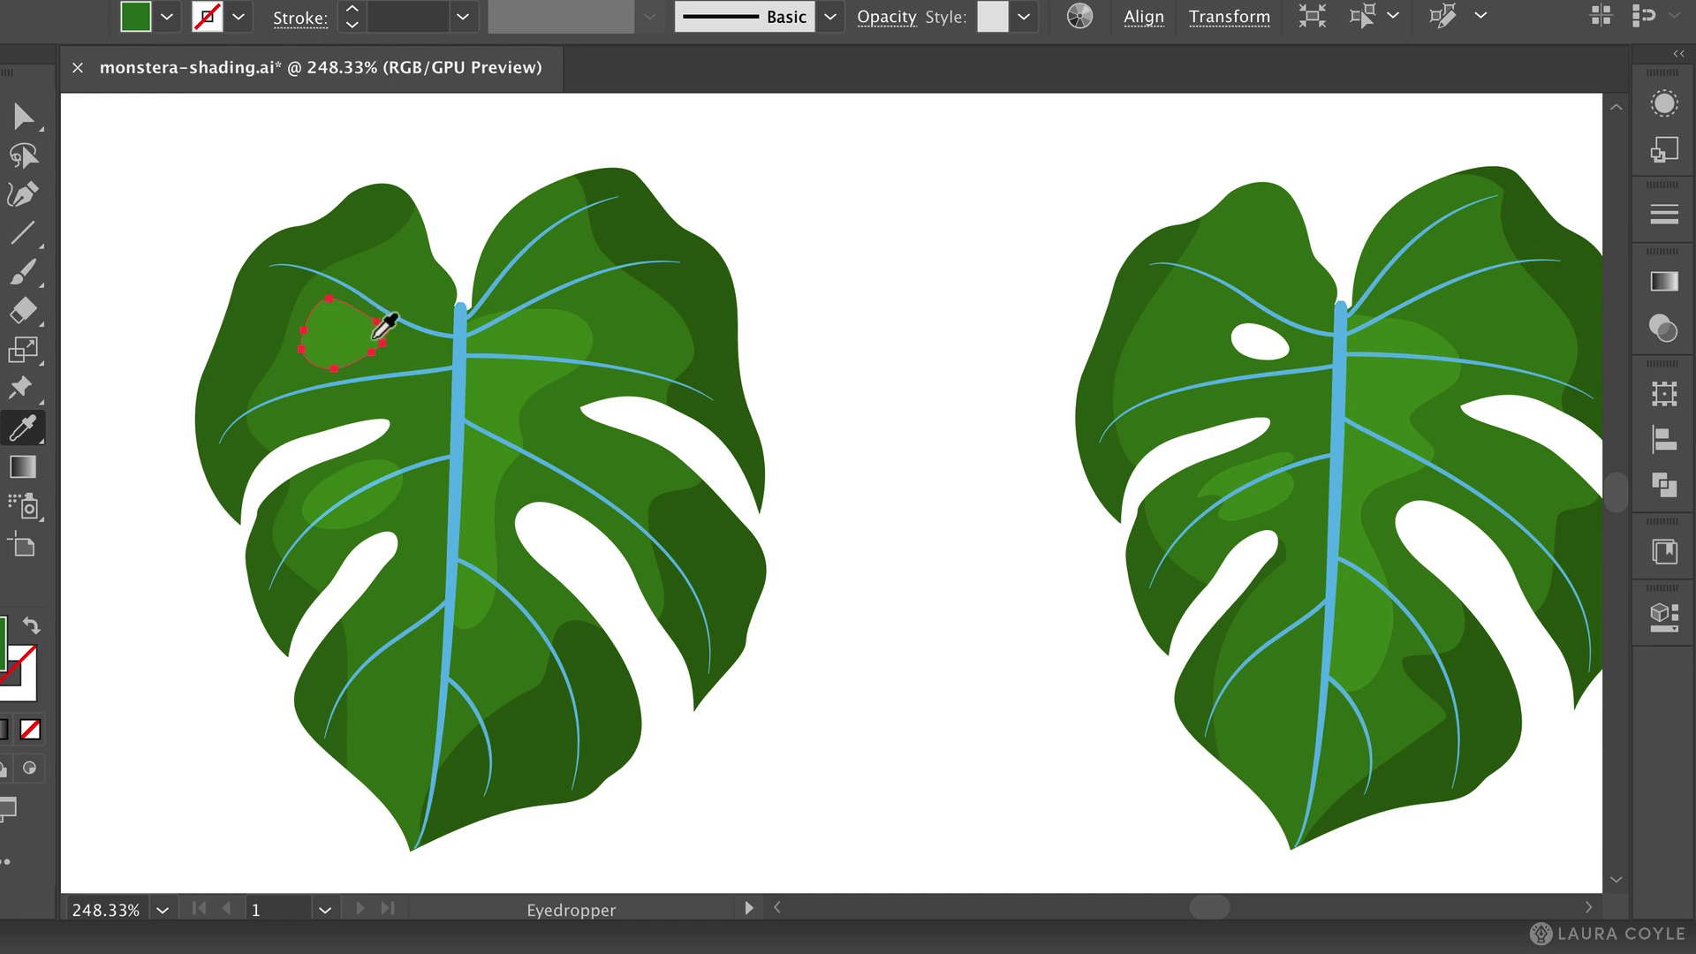
key(a)
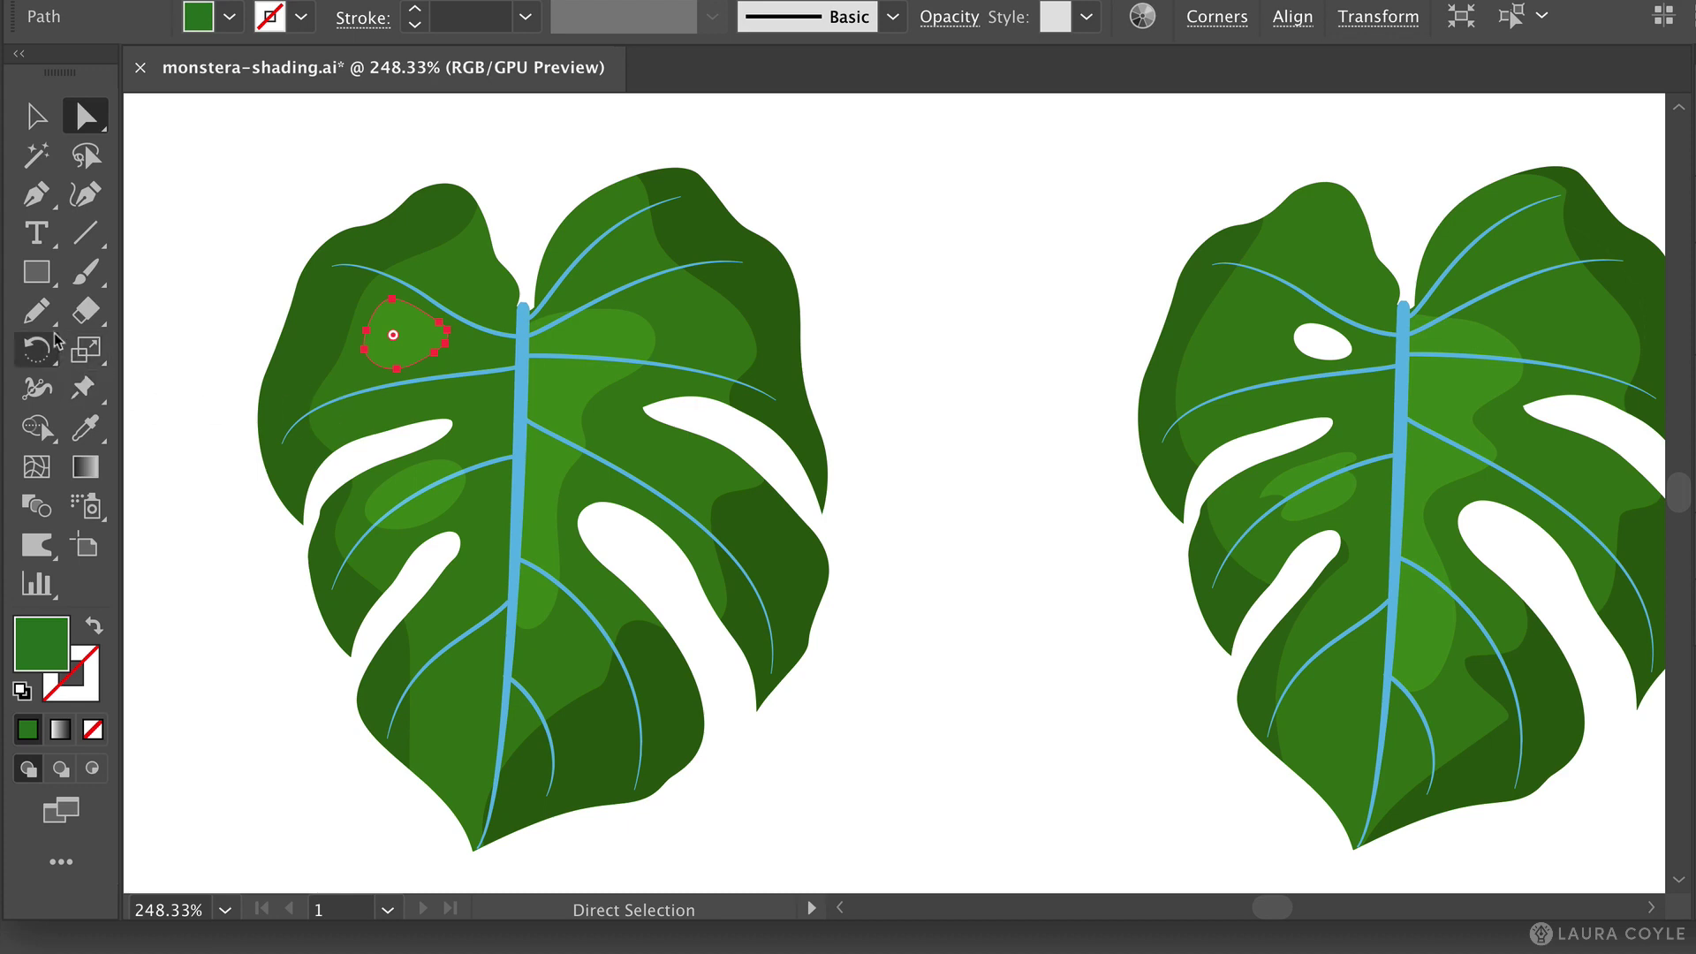
click(36, 311)
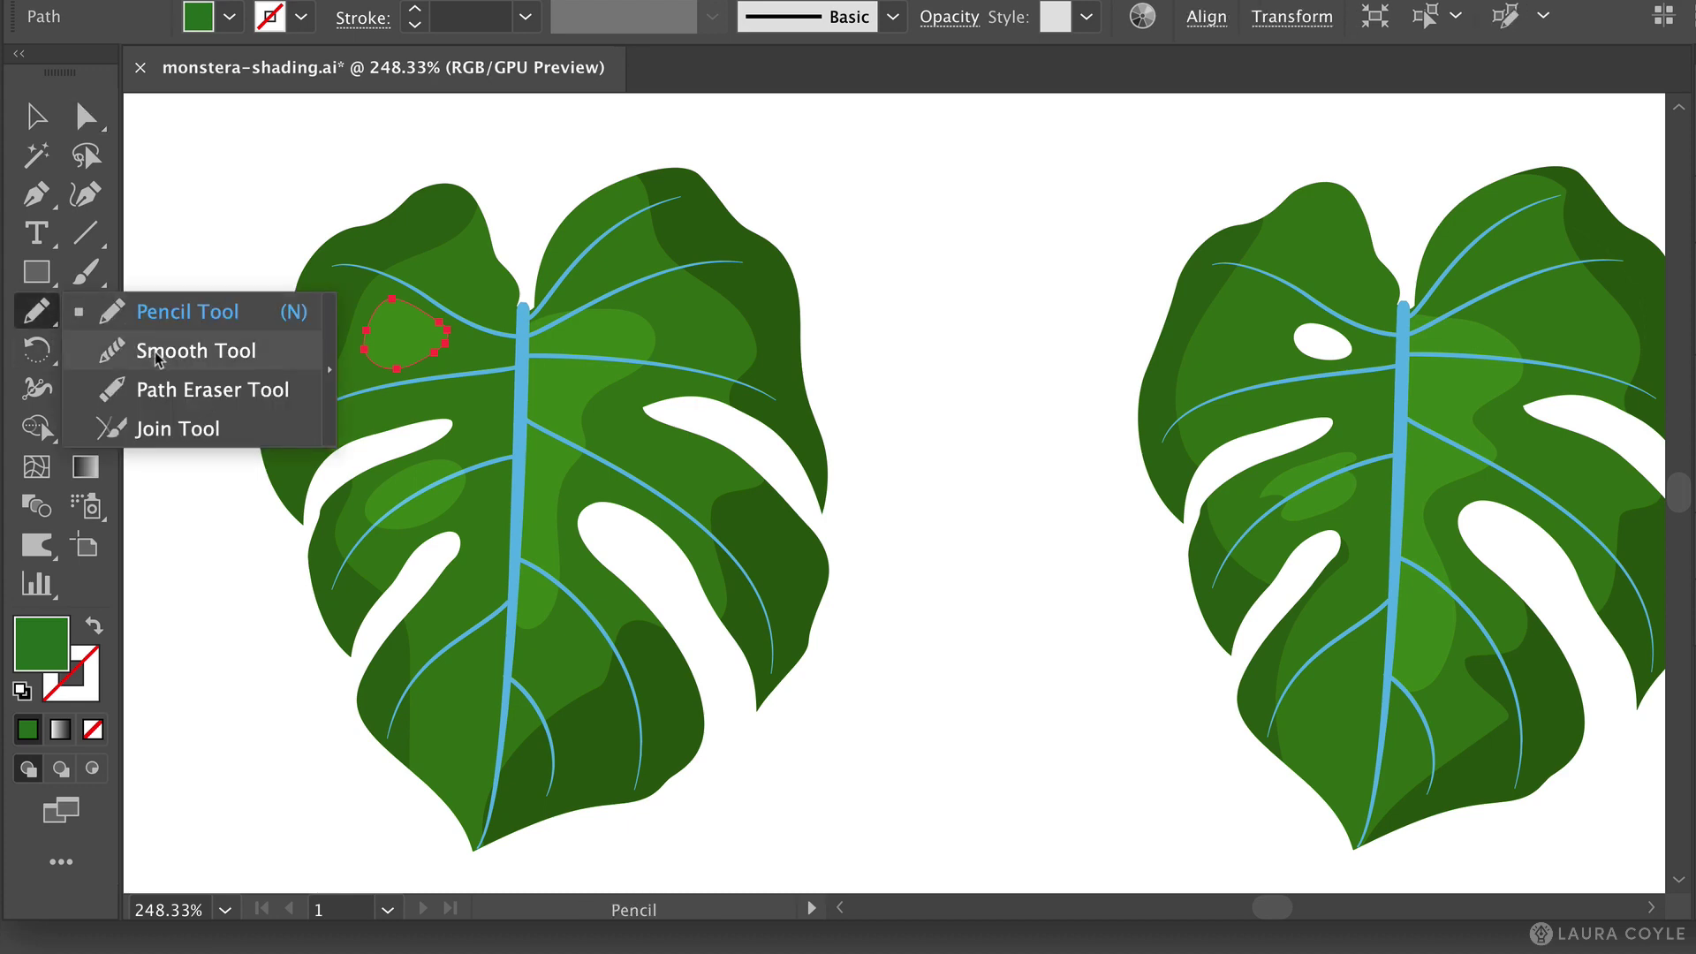
click(156, 356)
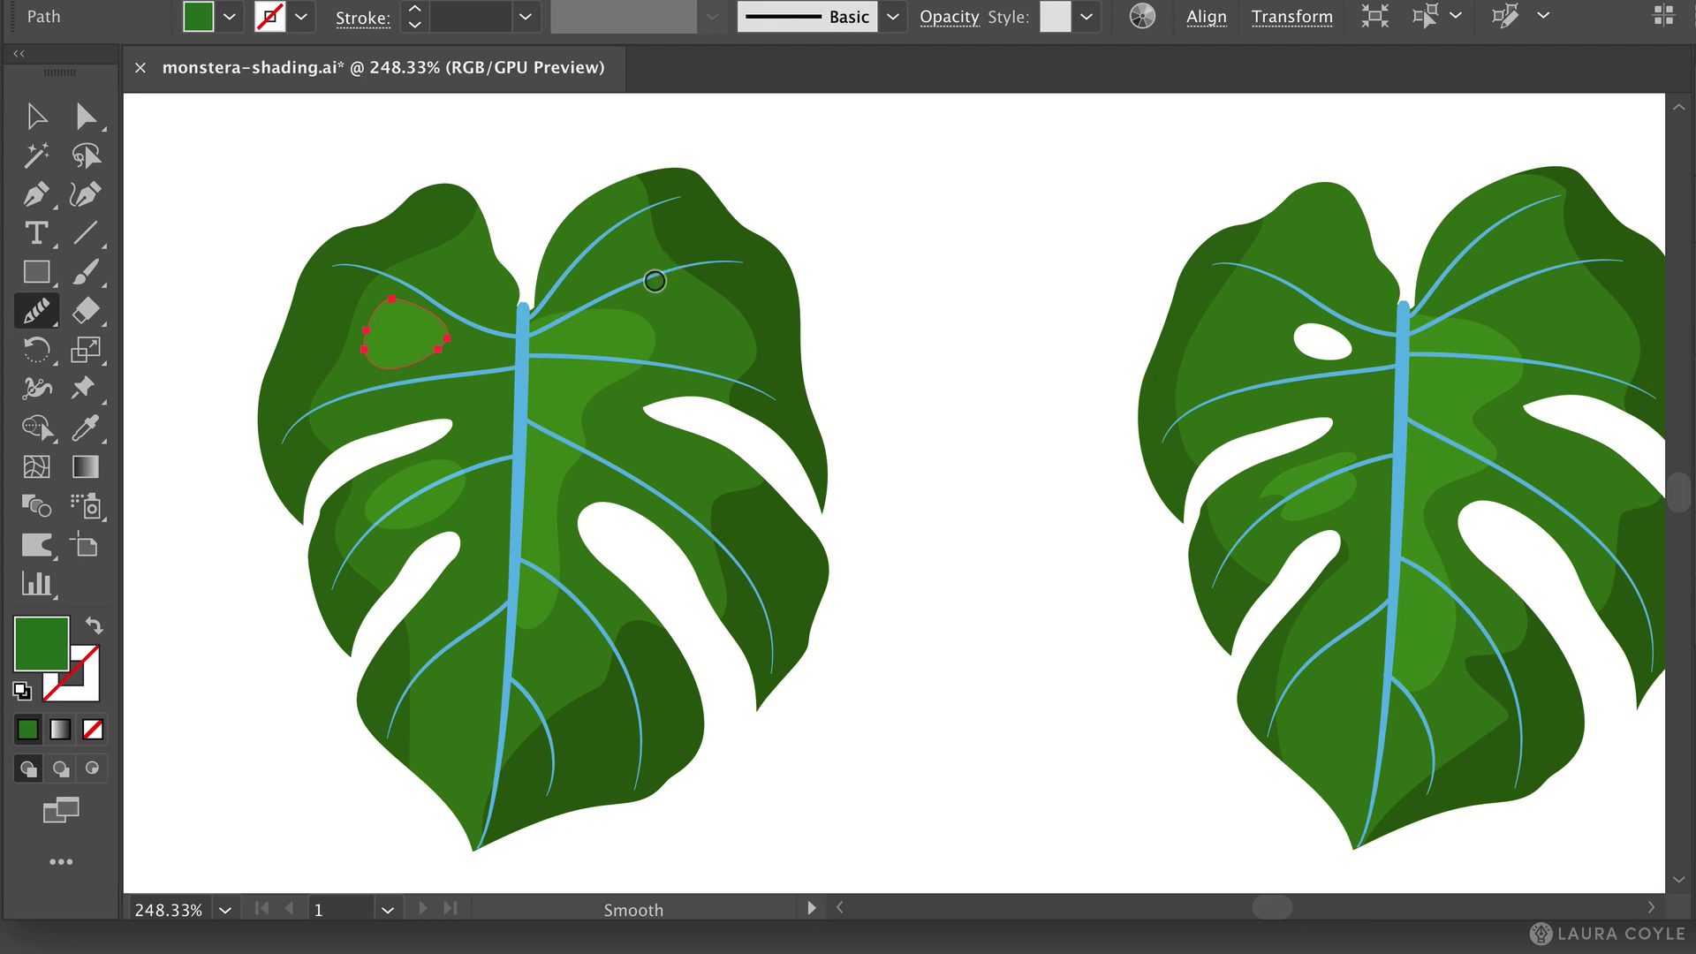
Enable "Option key toggles to Smooth Tool" in the Pencil Tool options and smooth the upper left highlight's edge with it.
click(36, 311)
click(144, 313)
double_click(36, 311)
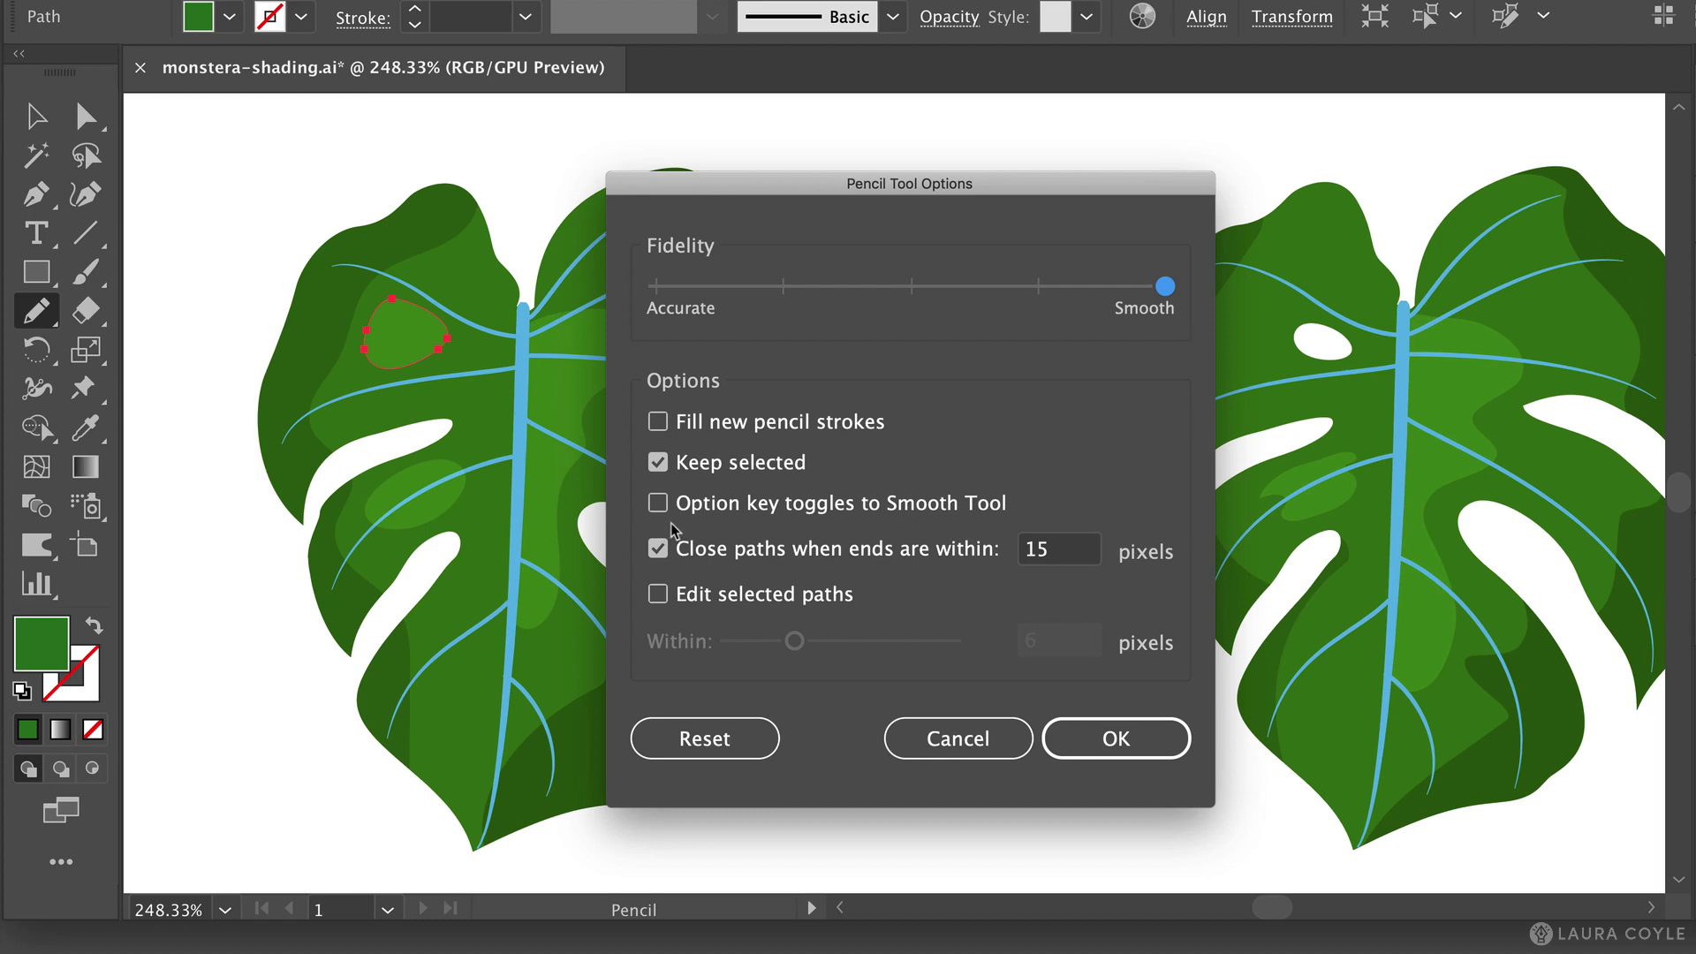
click(657, 505)
click(1113, 740)
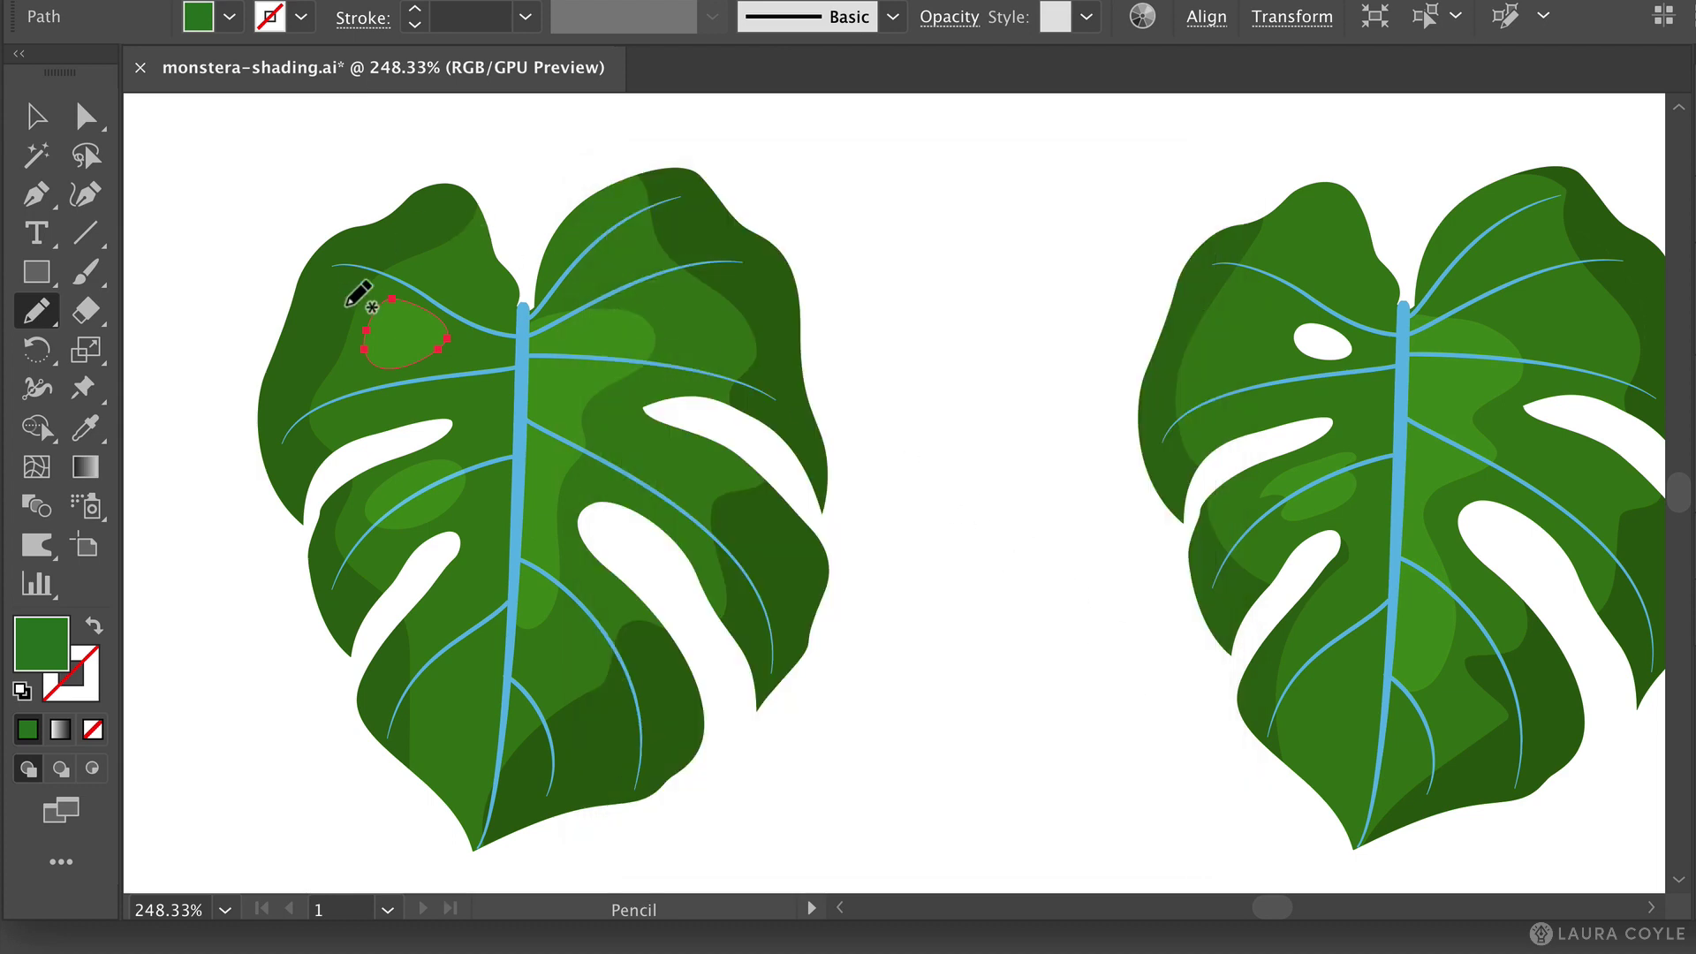
mouse_move(380, 311)
mouse_down()
mouse_move(447, 327)
mouse_move(432, 352)
mouse_move(368, 360)
mouse_move(368, 316)
mouse_up()
Draw a small elongated closed Pencil shape between the upper left highlight and the midrib, and smooth its outline.
mouse_move(448, 334)
mouse_down()
mouse_move(423, 332)
mouse_move(409, 355)
mouse_move(435, 369)
mouse_move(485, 339)
mouse_up()
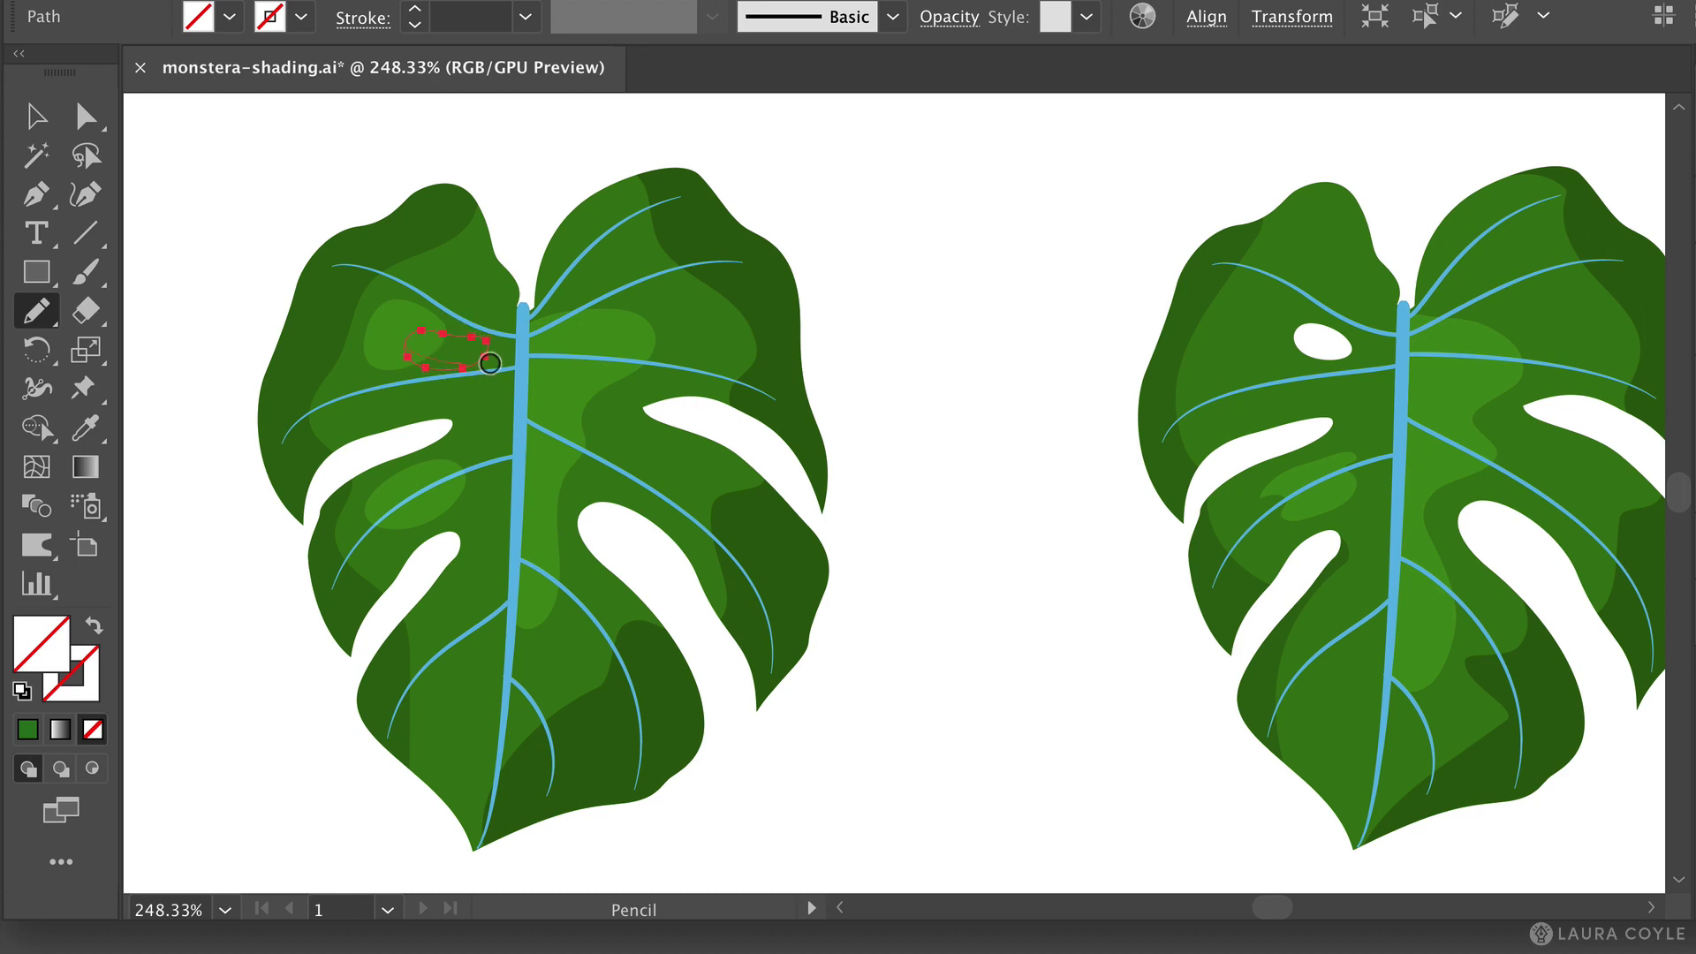
drag(490, 363, 453, 337)
Give the new shape a white fill with the Eyedropper and set its blend mode to Normal at 100% opacity.
key(i)
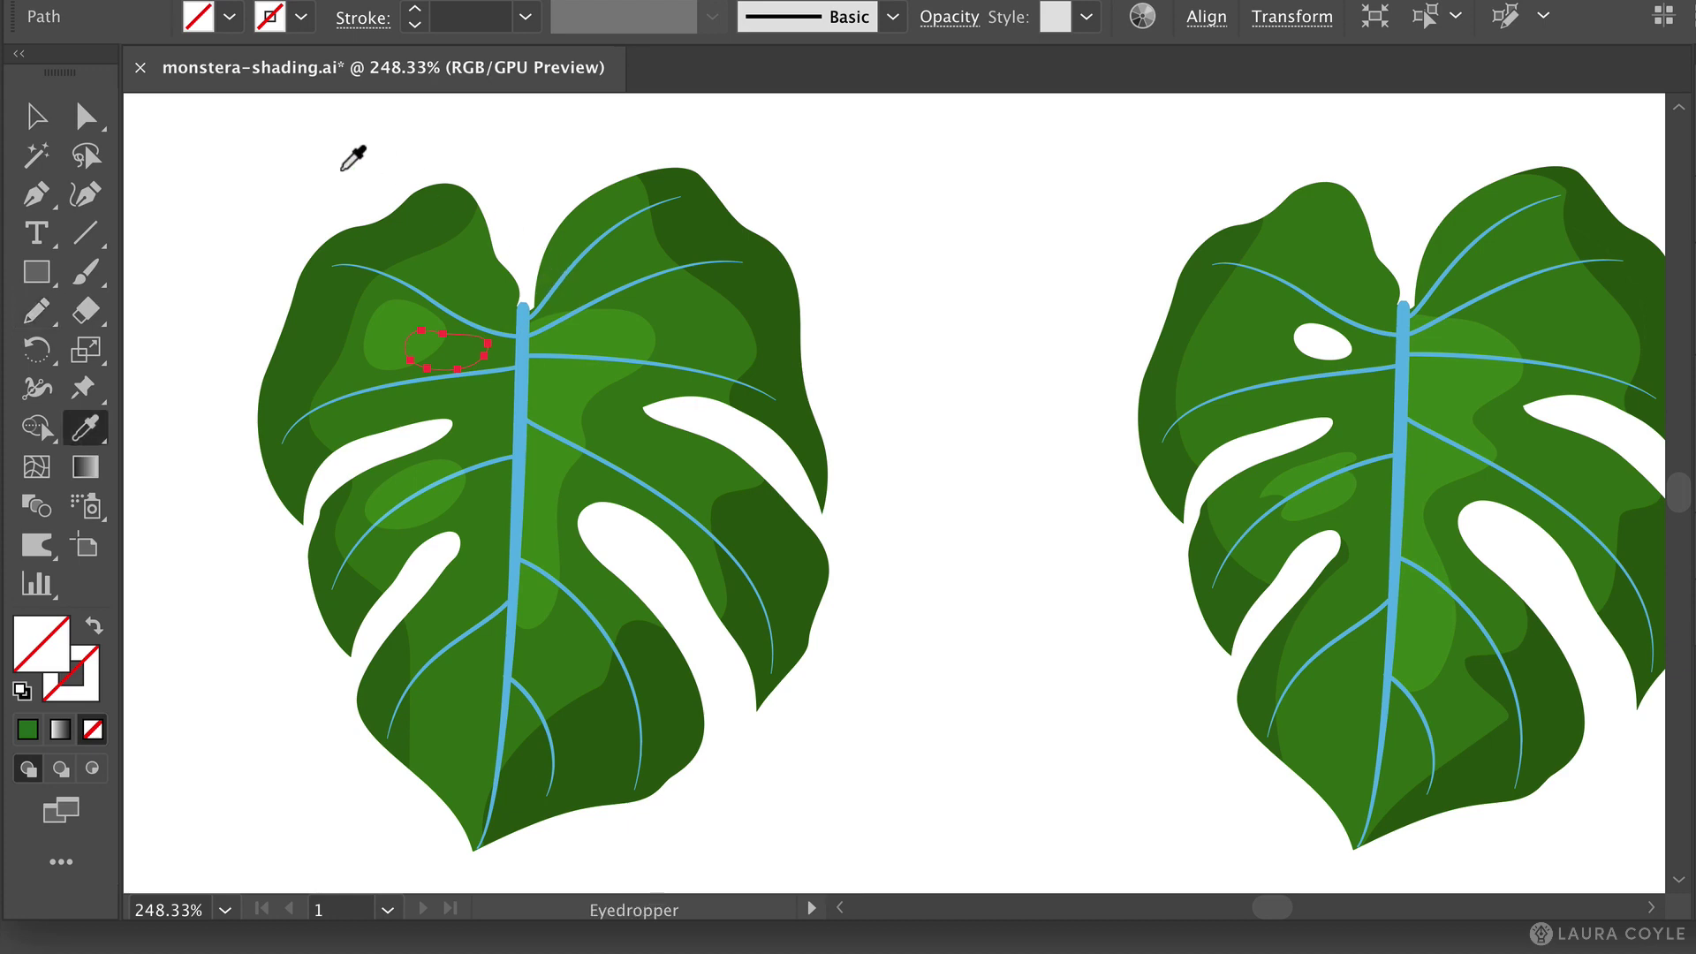
click(265, 182)
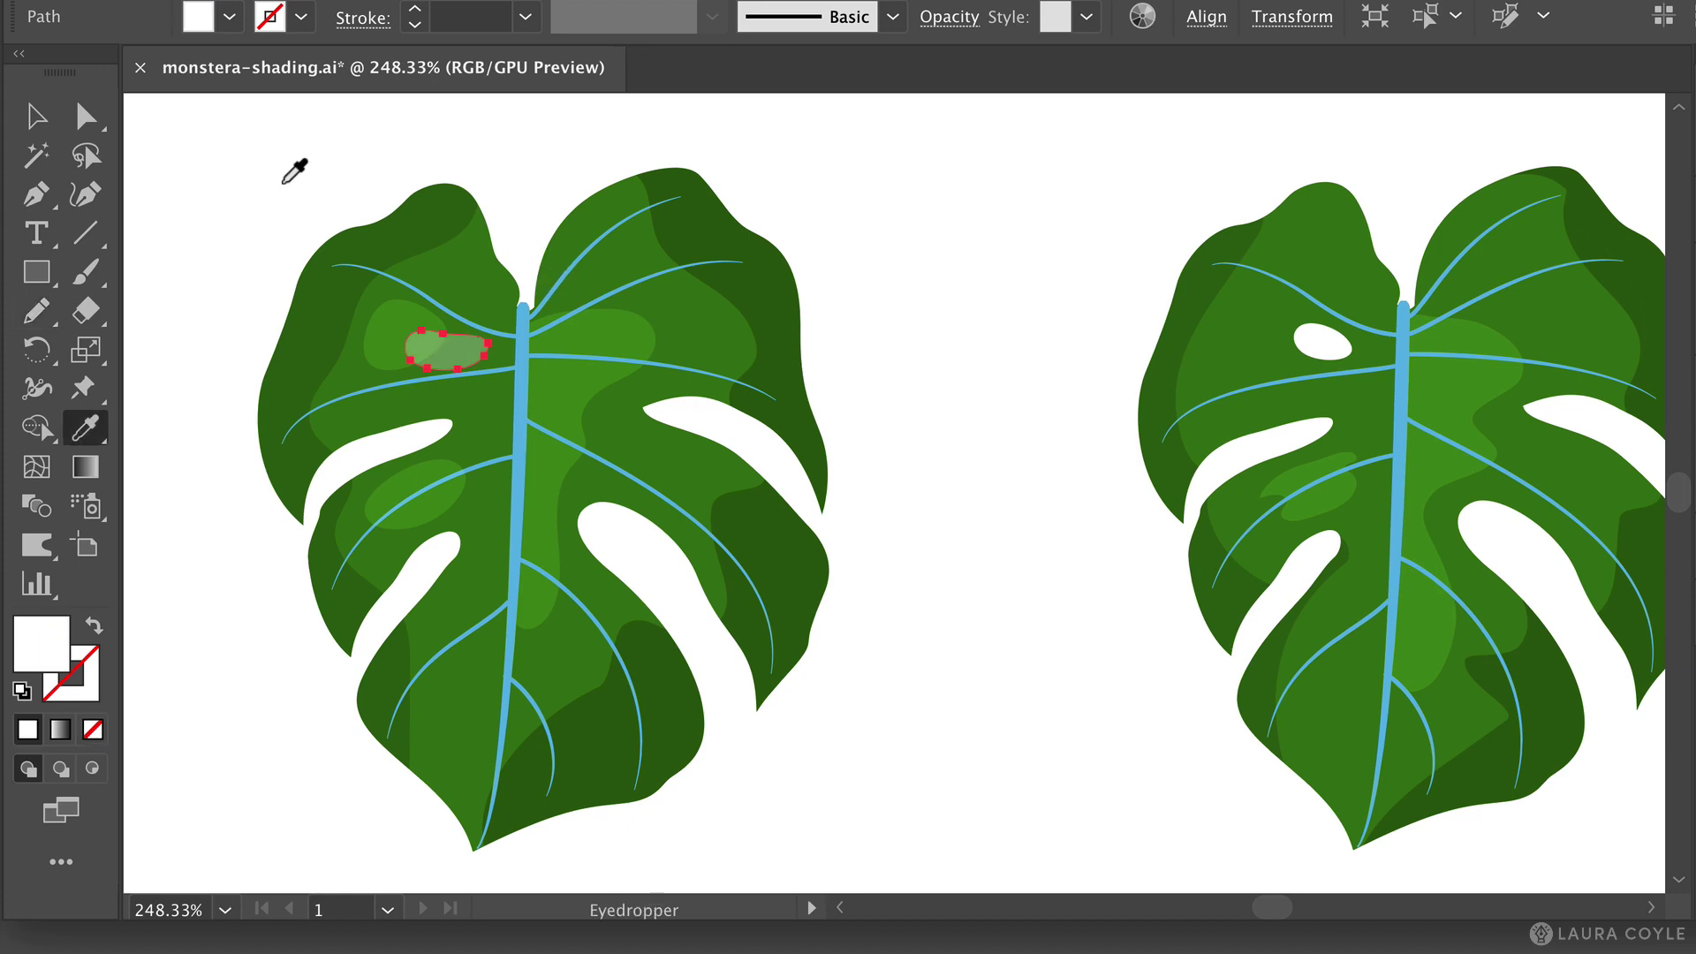
key(ctrl+shift+F10)
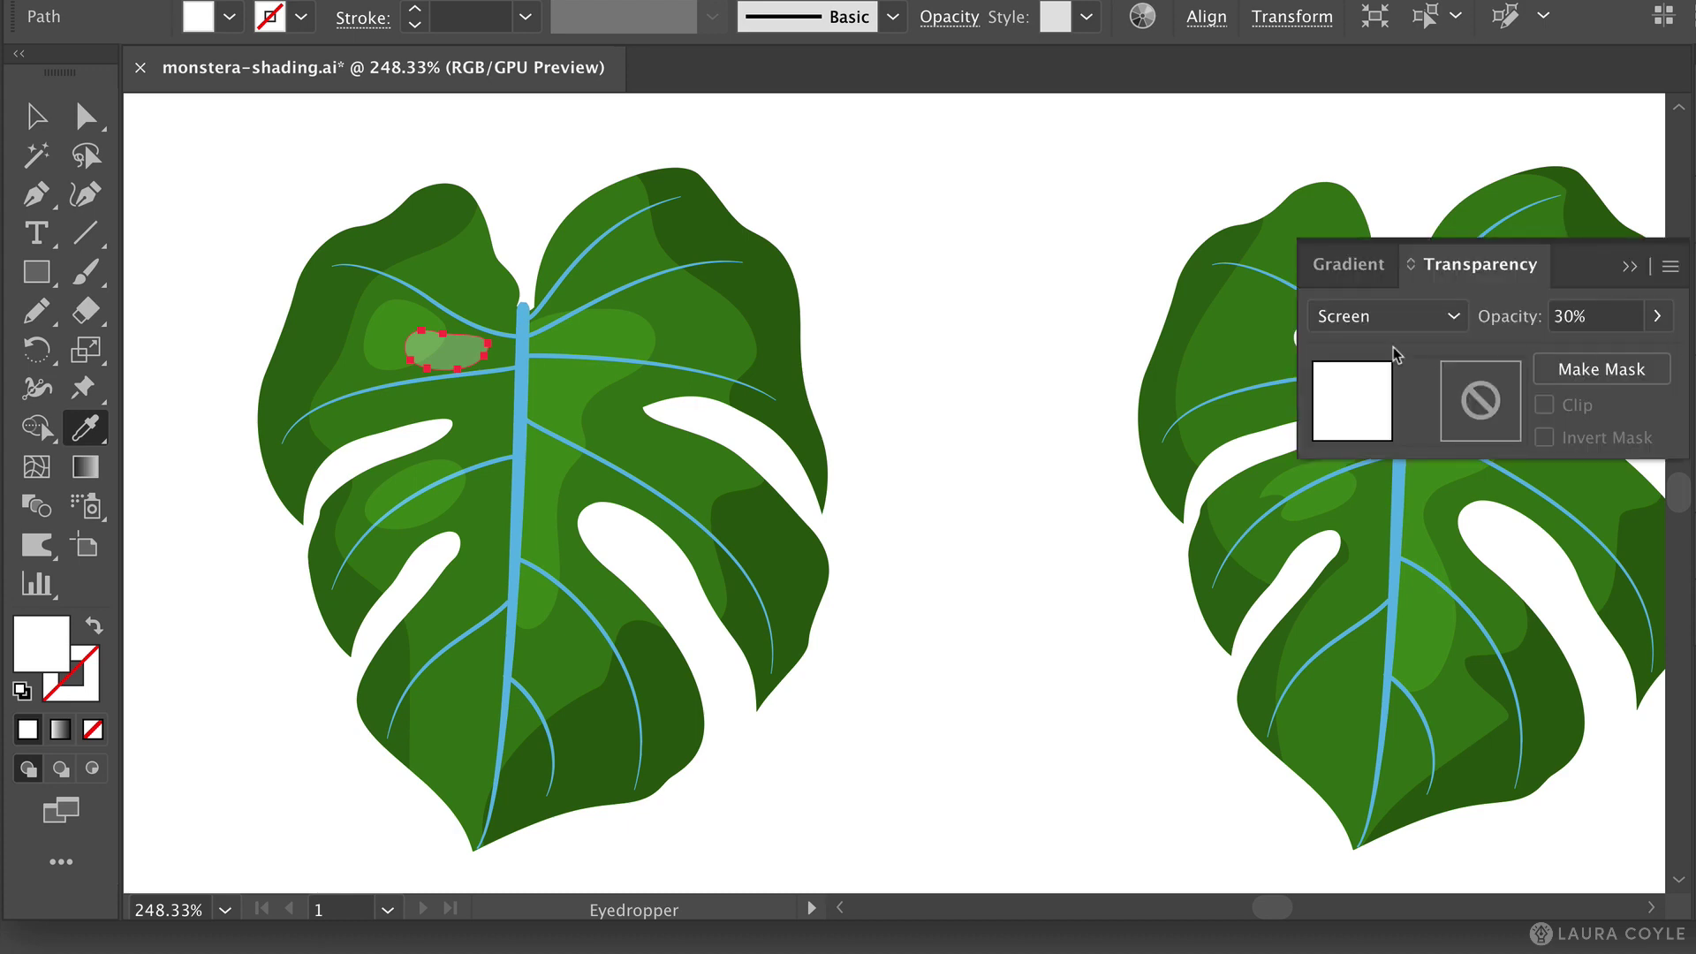
click(1389, 316)
click(1351, 348)
click(1657, 315)
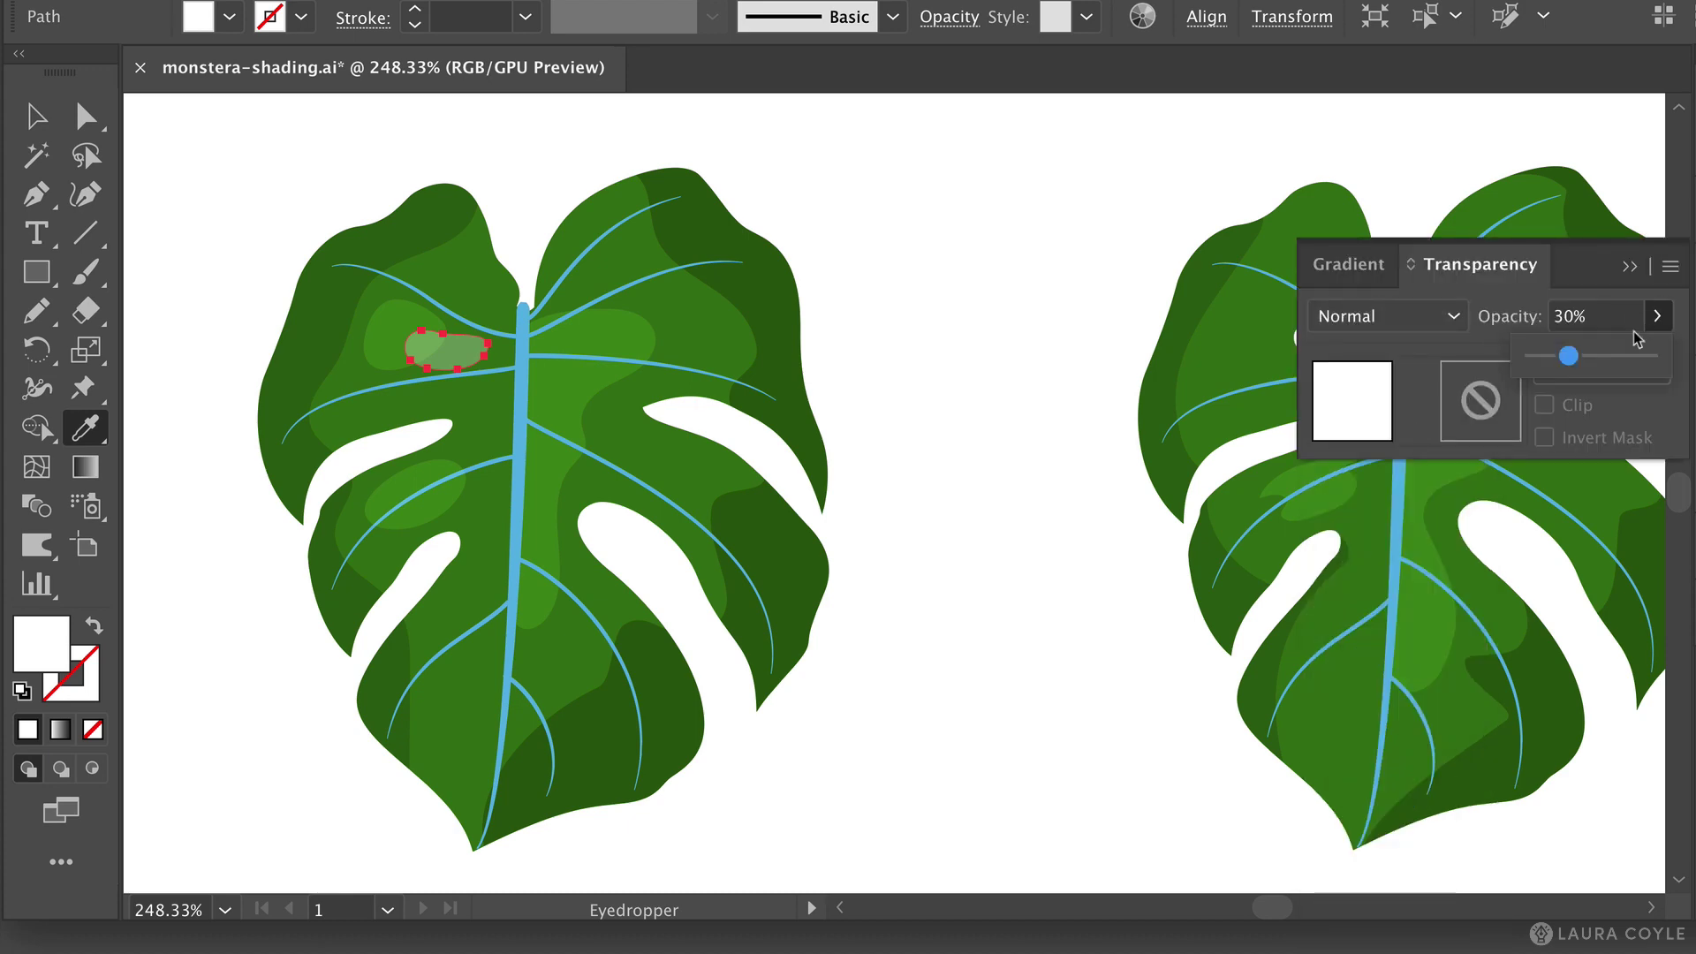
drag(1571, 364, 1652, 357)
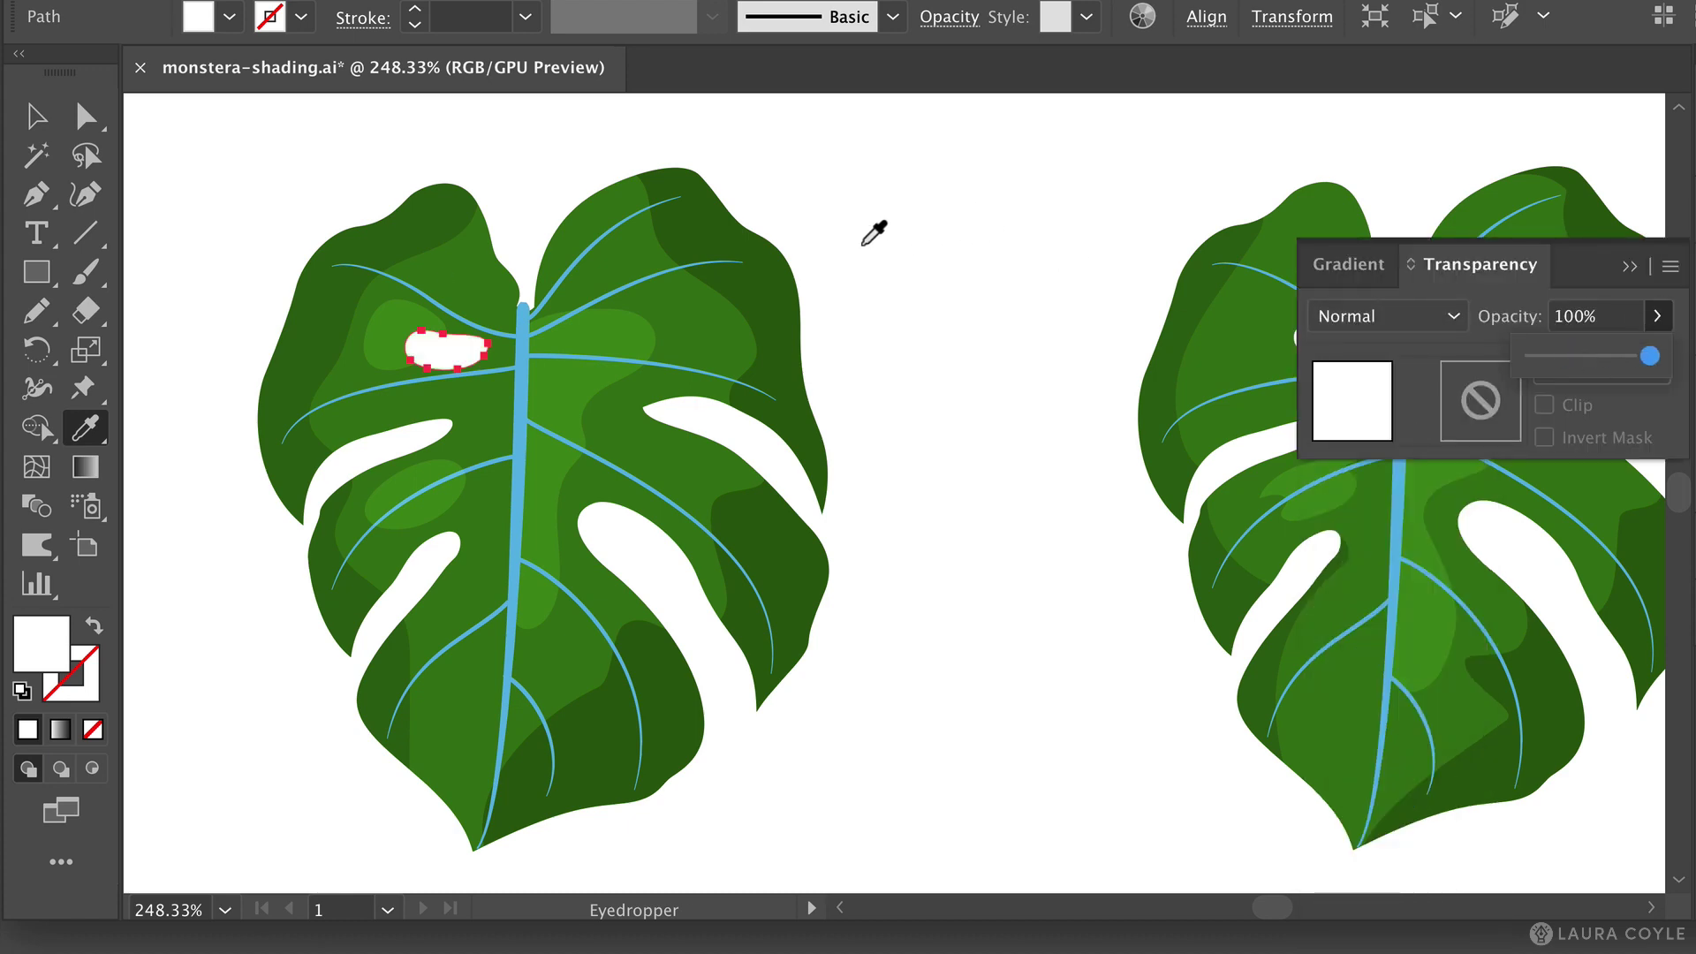
ctrl+click(893, 272)
Rotate and shorten the white shape so it slopes down toward the midrib between the upper left veins.
key(v)
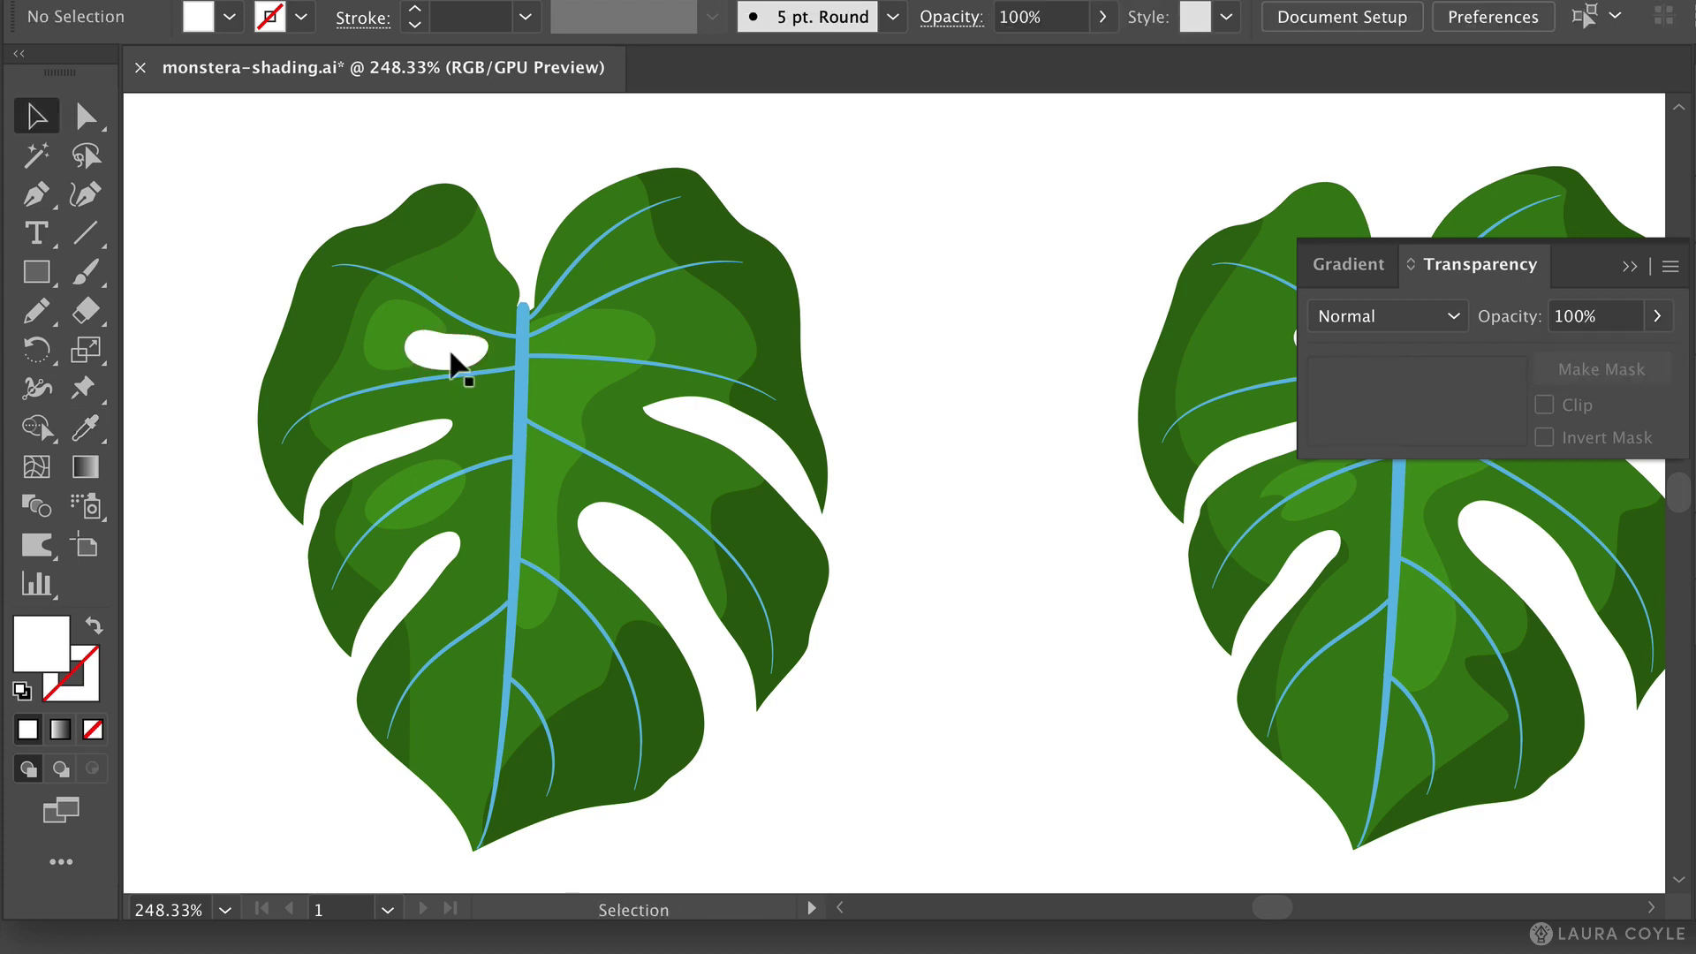
click(482, 355)
drag(493, 314, 461, 362)
click(931, 280)
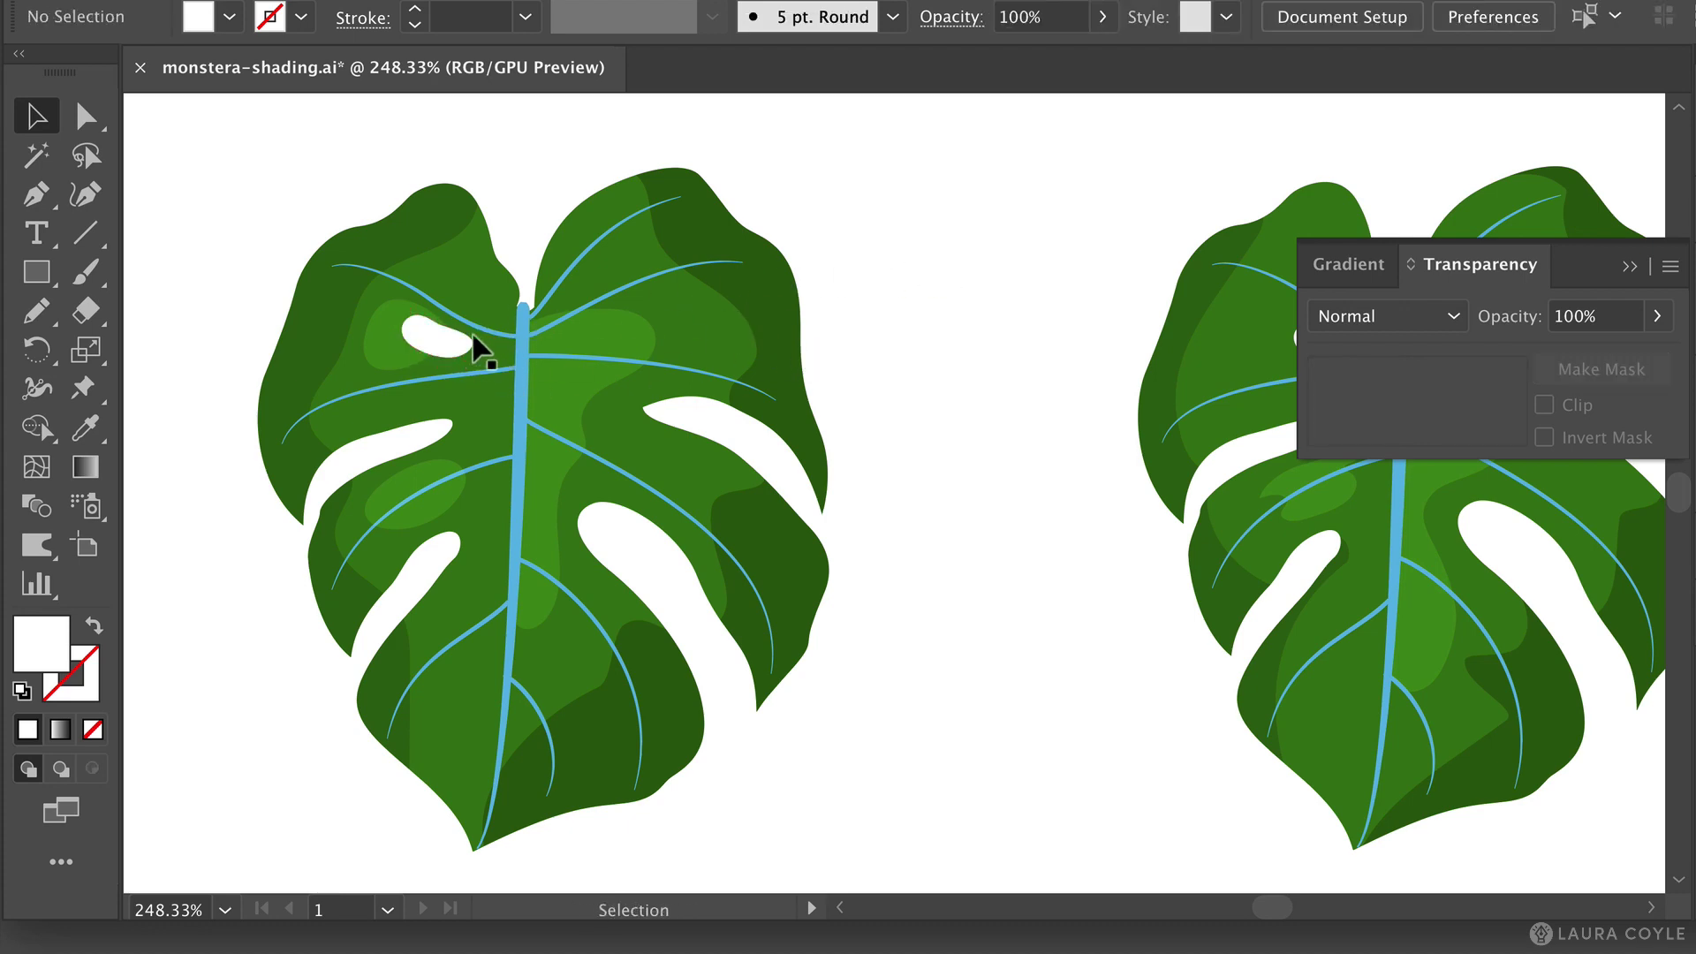
Shrink the white shape slightly, shift it a little toward the midrib, and close the Transparency settings.
click(447, 336)
drag(411, 313, 416, 318)
click(860, 285)
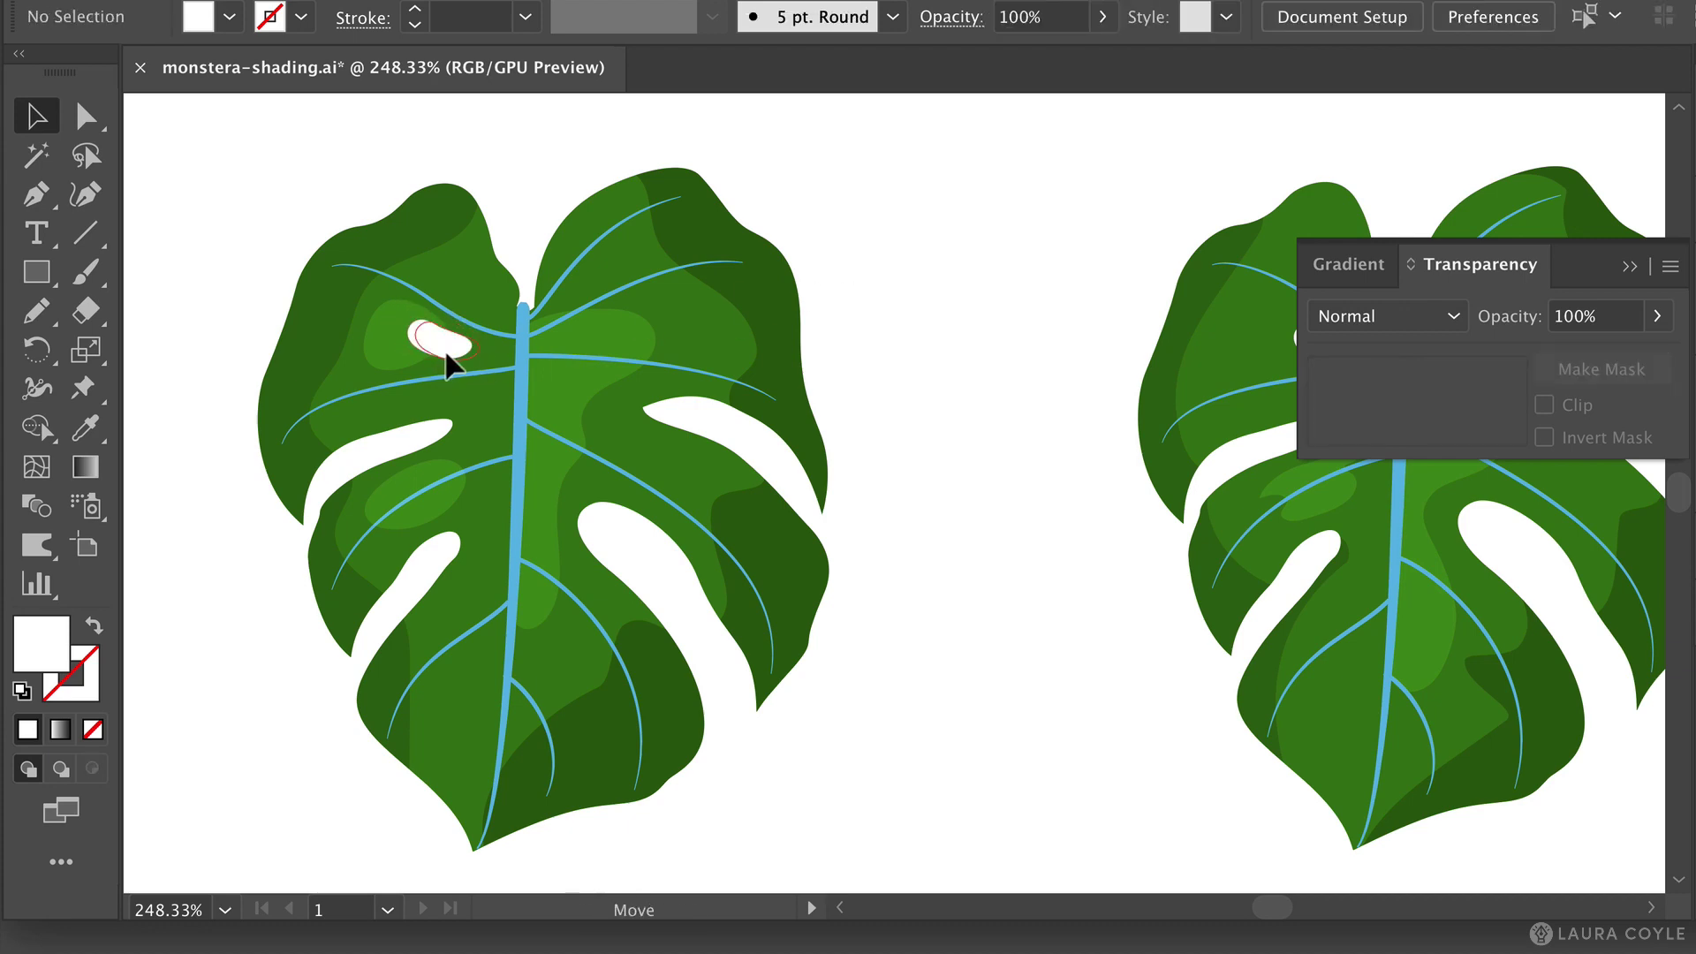
click(440, 353)
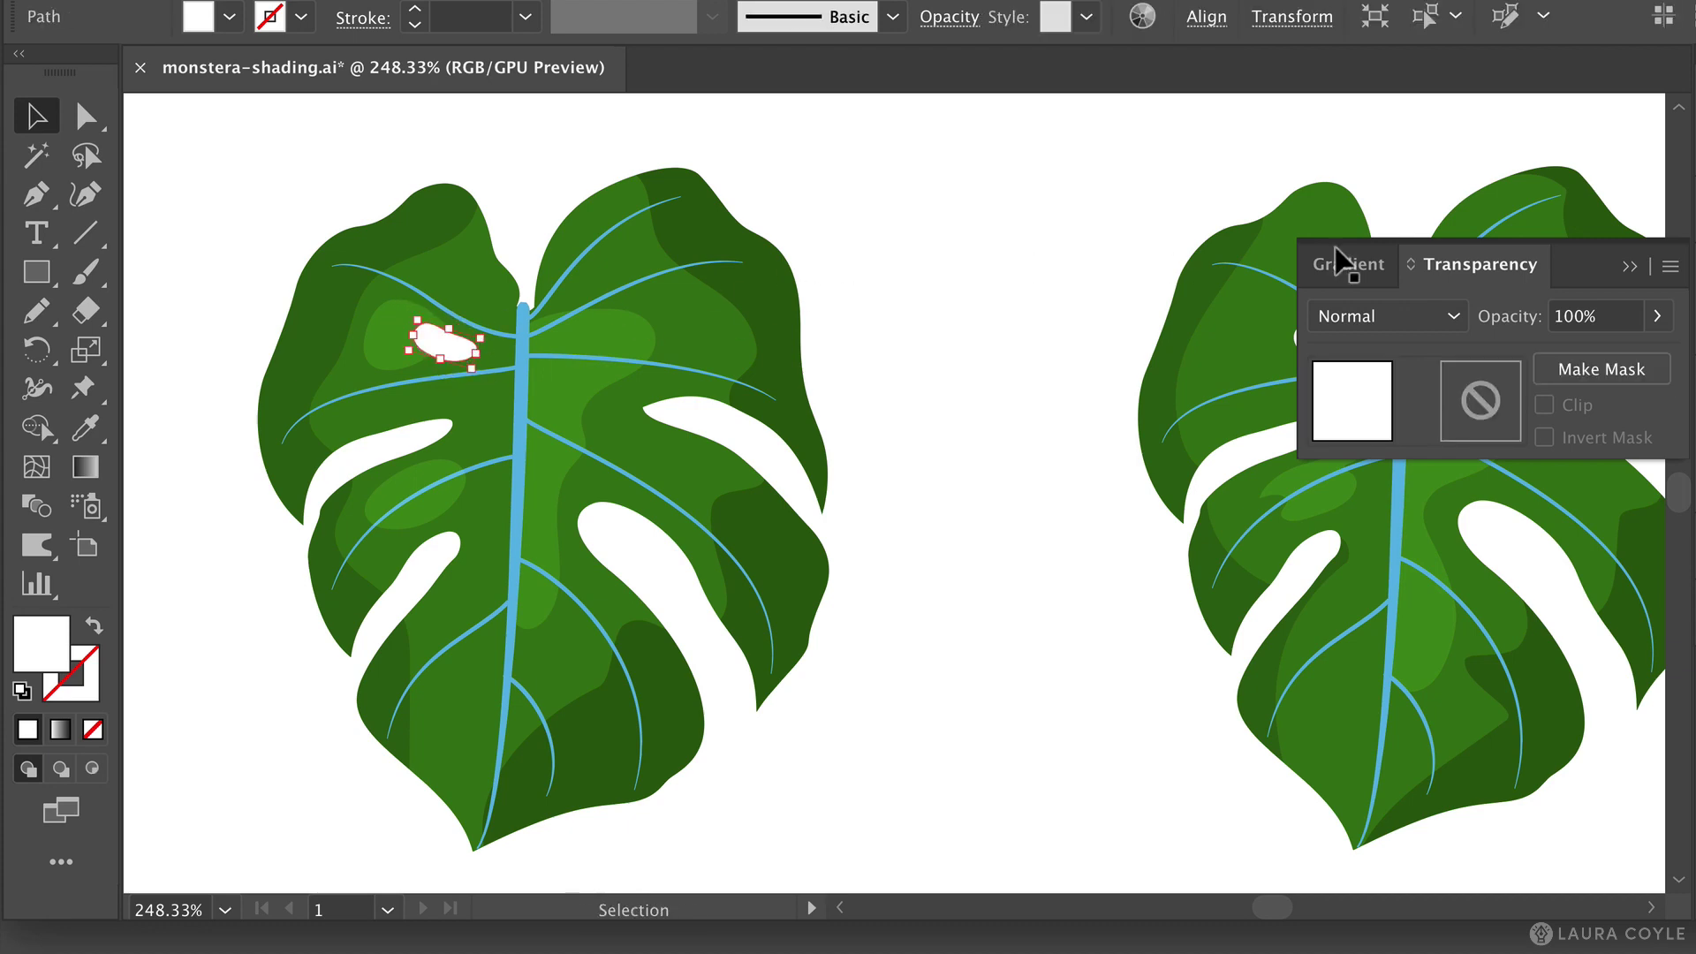
click(1626, 272)
click(977, 235)
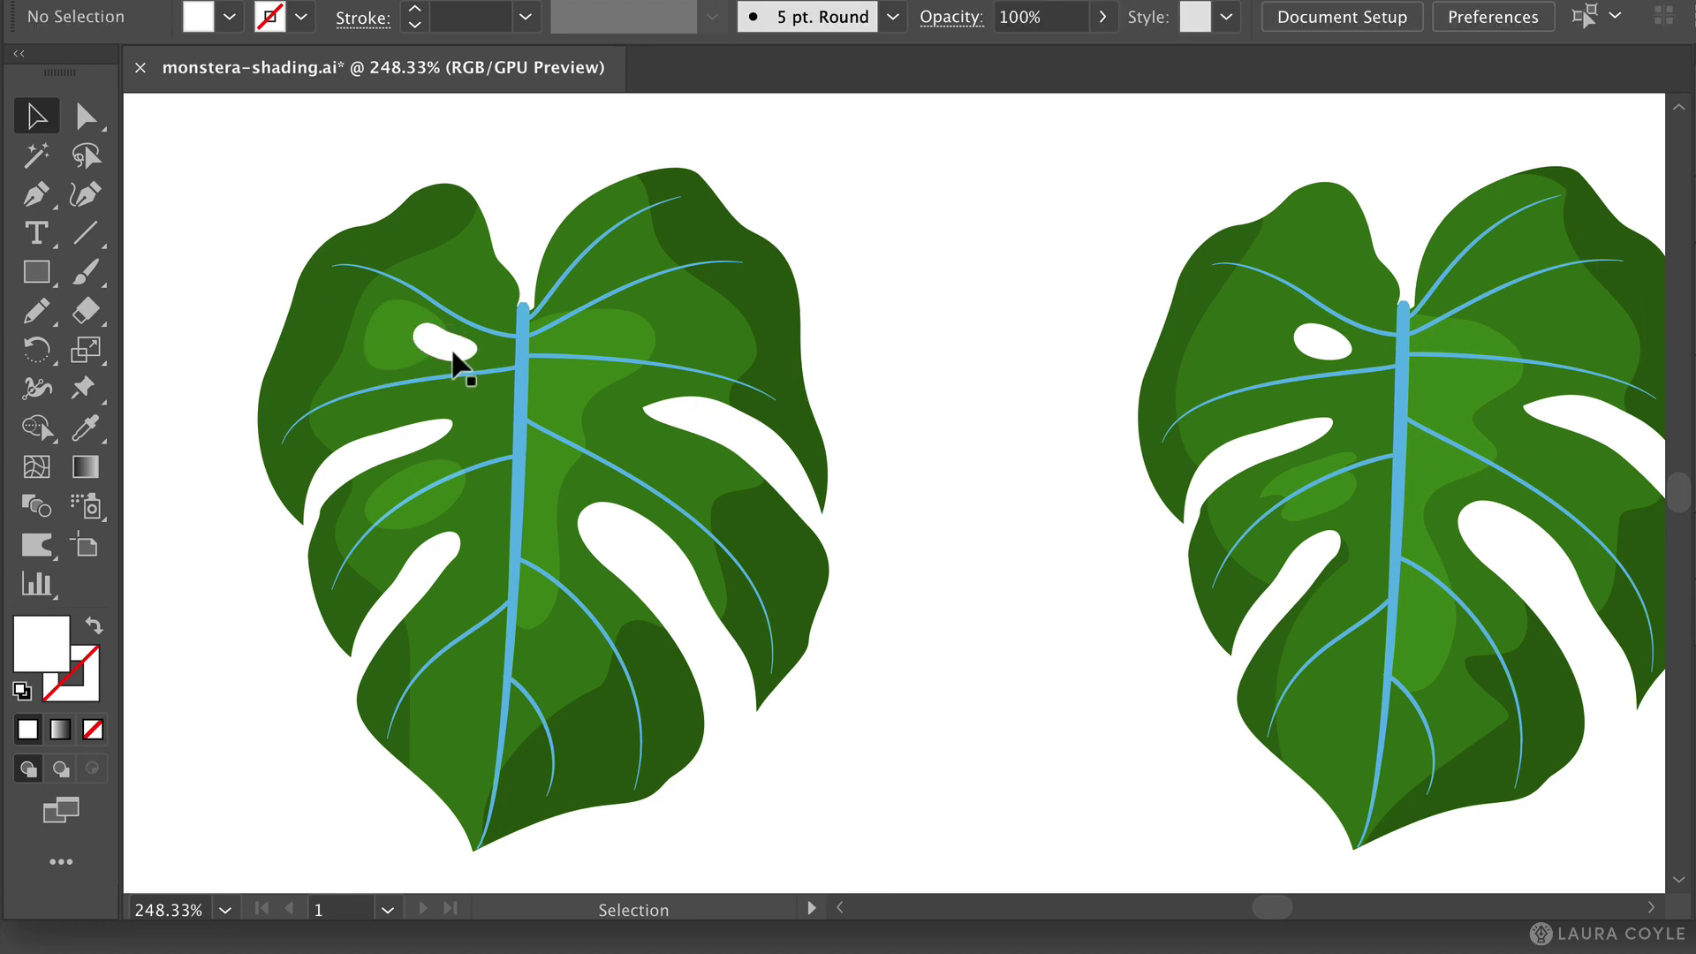
Use the white shape on the upper left lobe to cut the underlying artwork with Divide Objects Below.
click(454, 356)
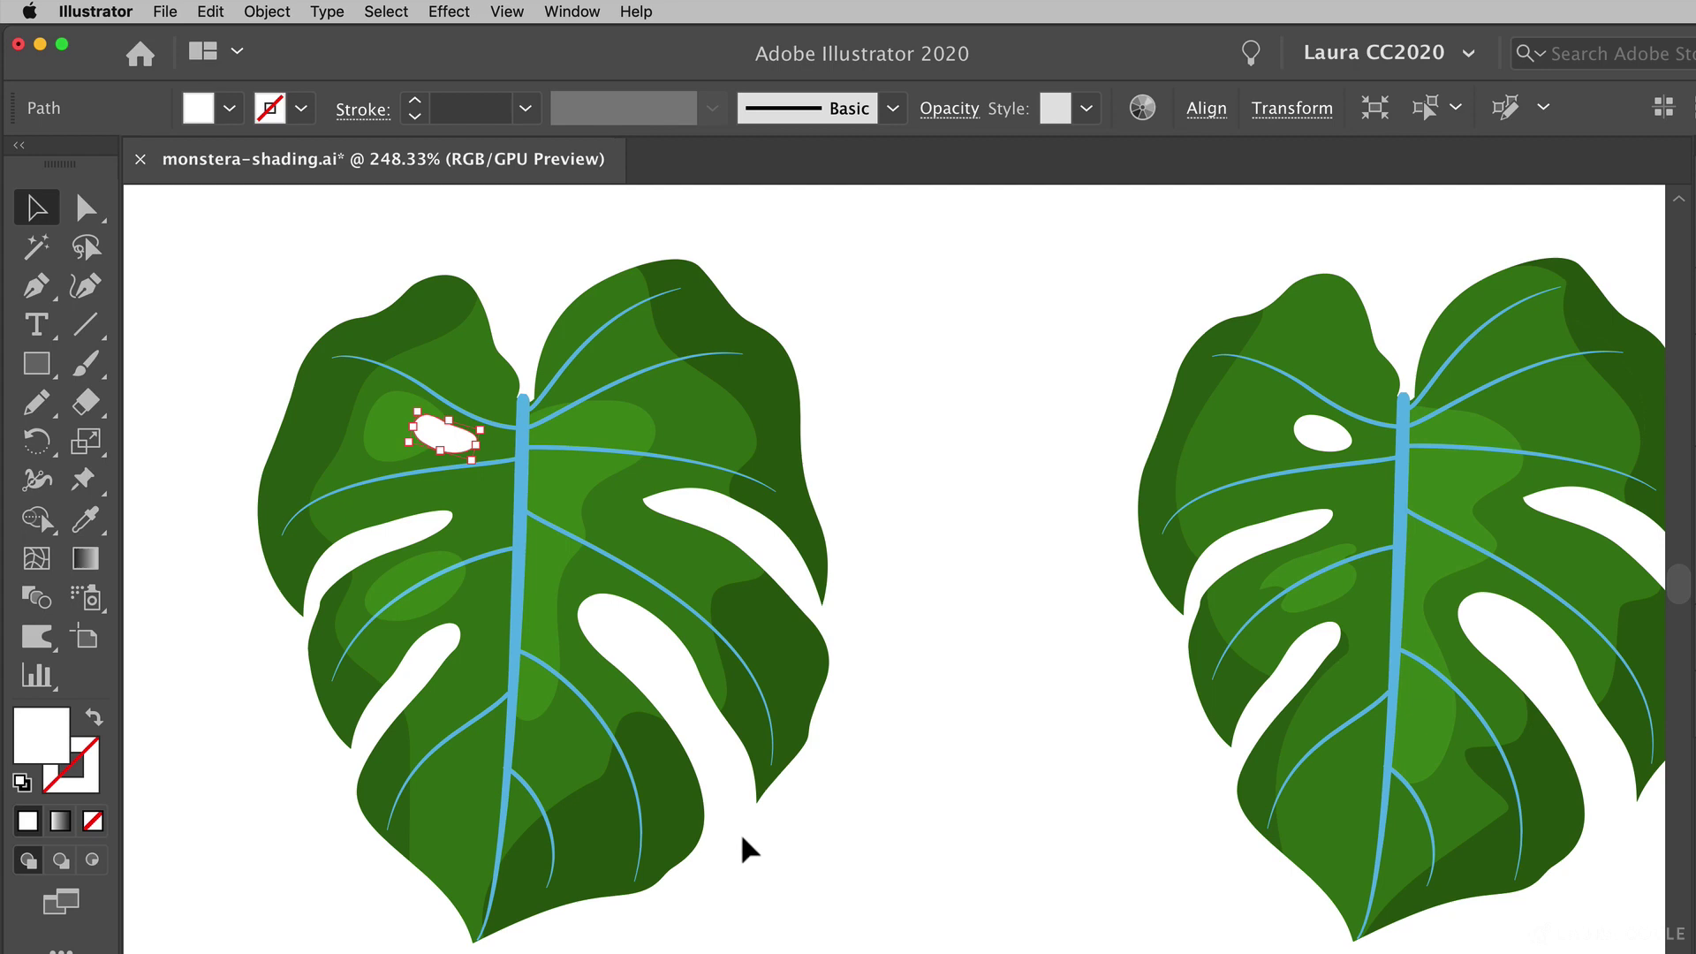
click(267, 12)
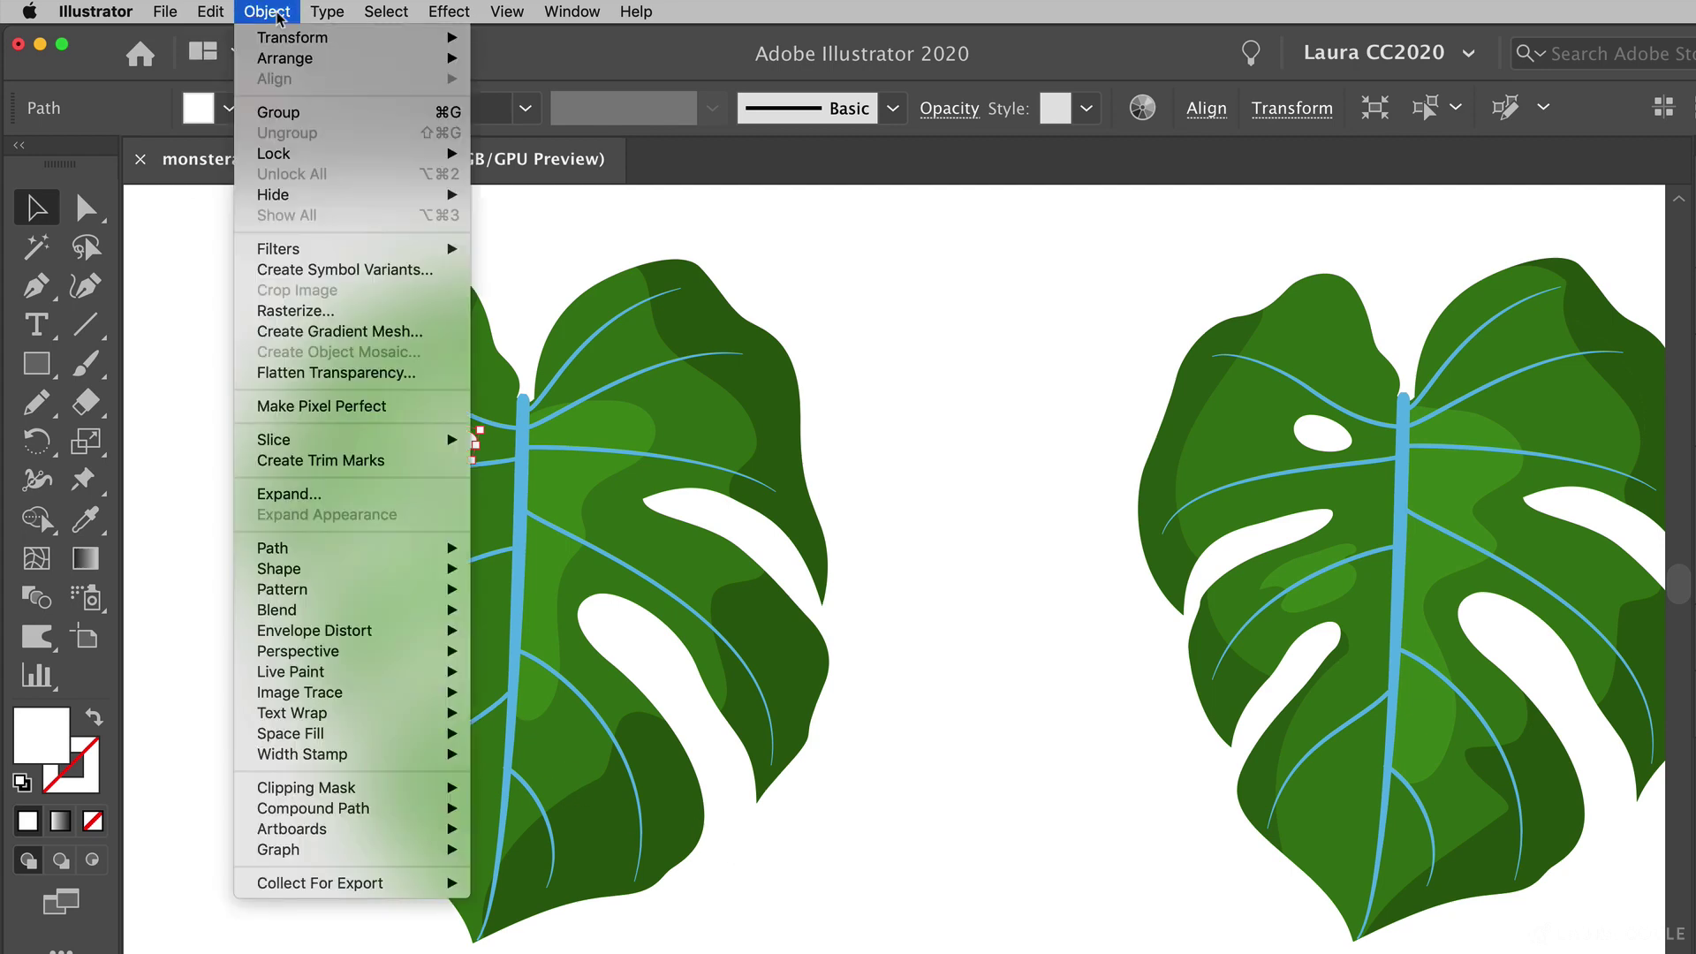
mouse_move(360, 549)
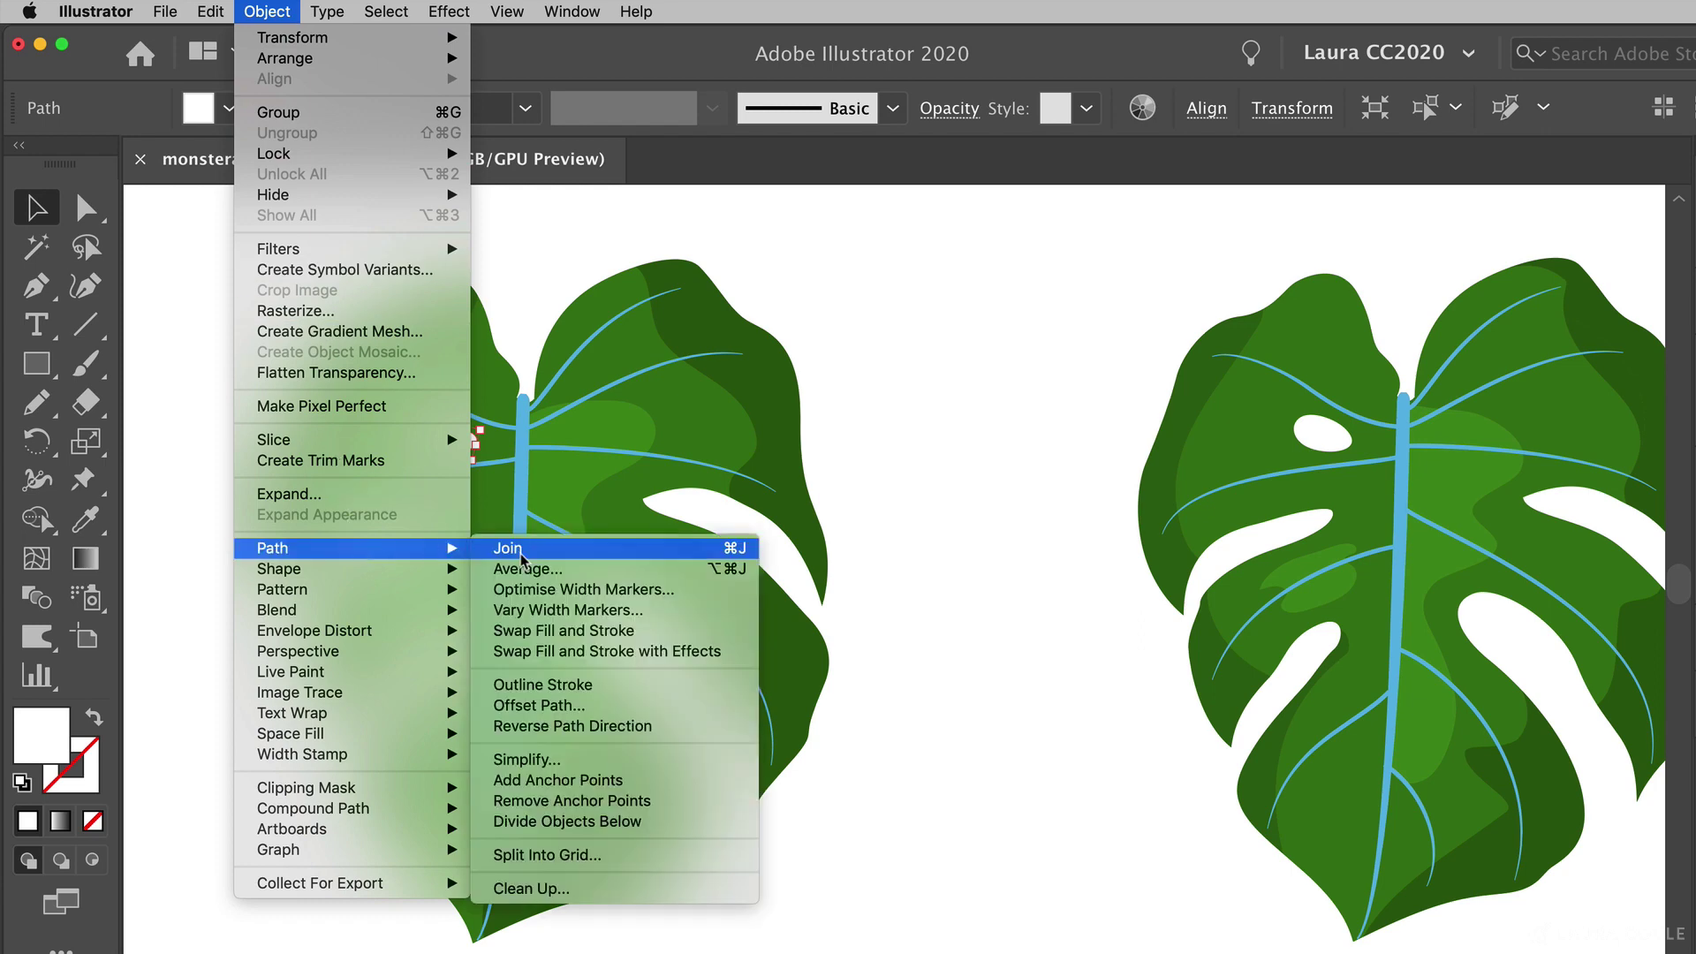
click(664, 821)
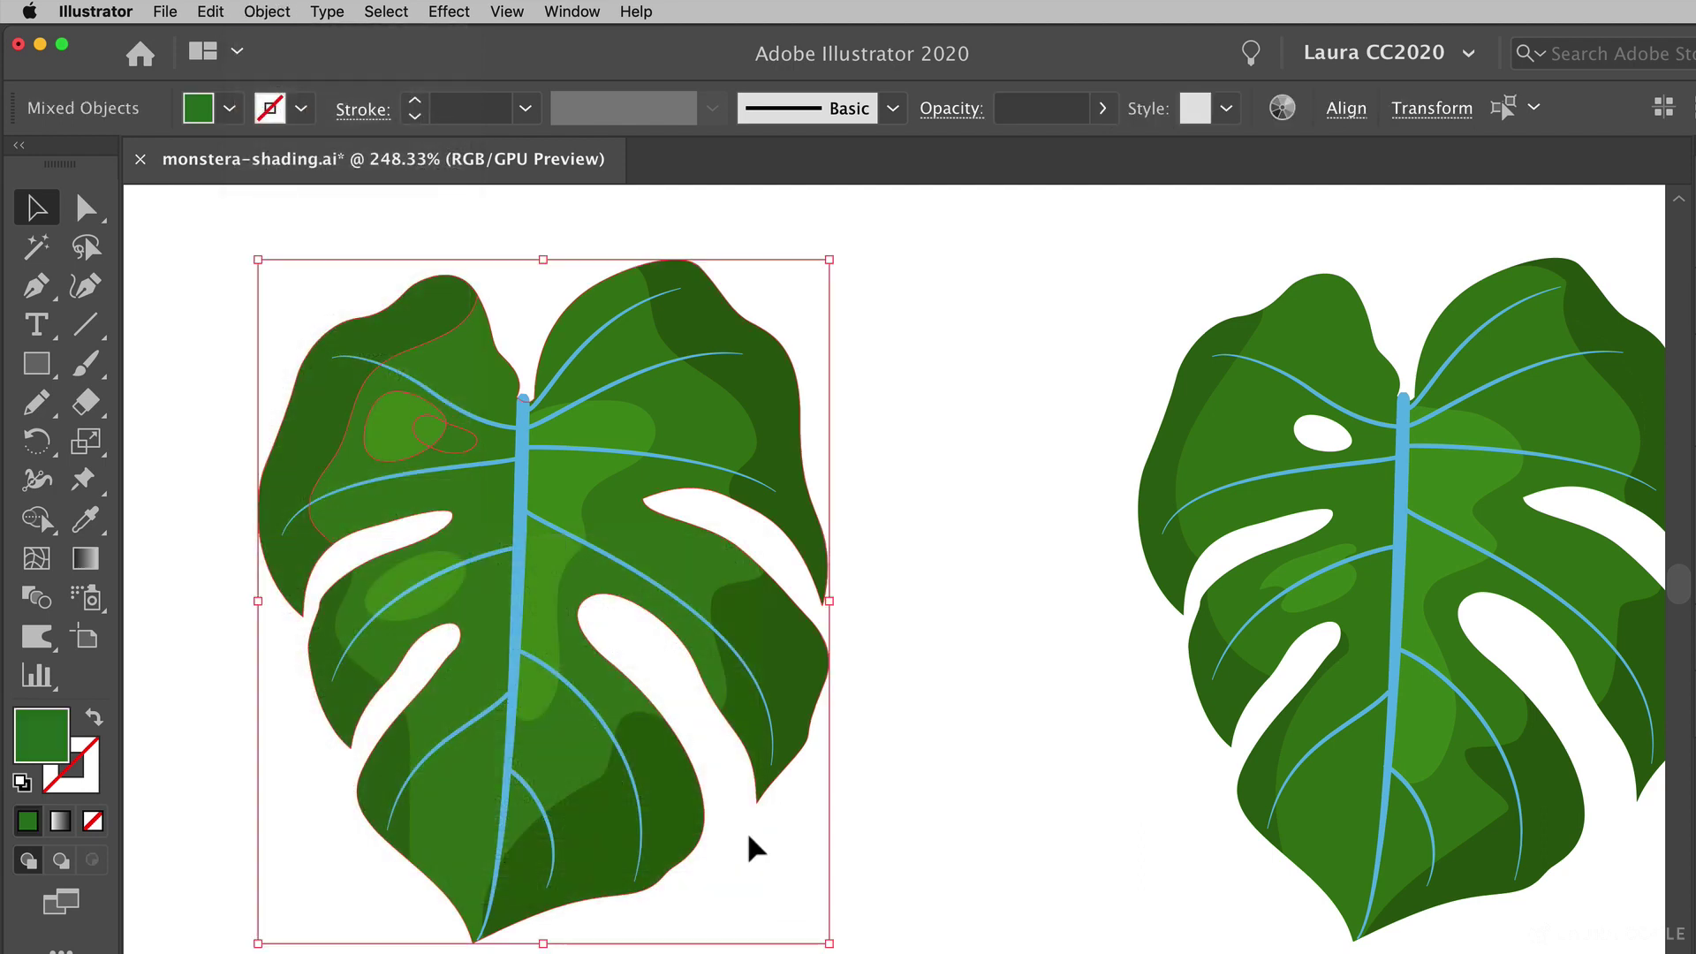
click(975, 528)
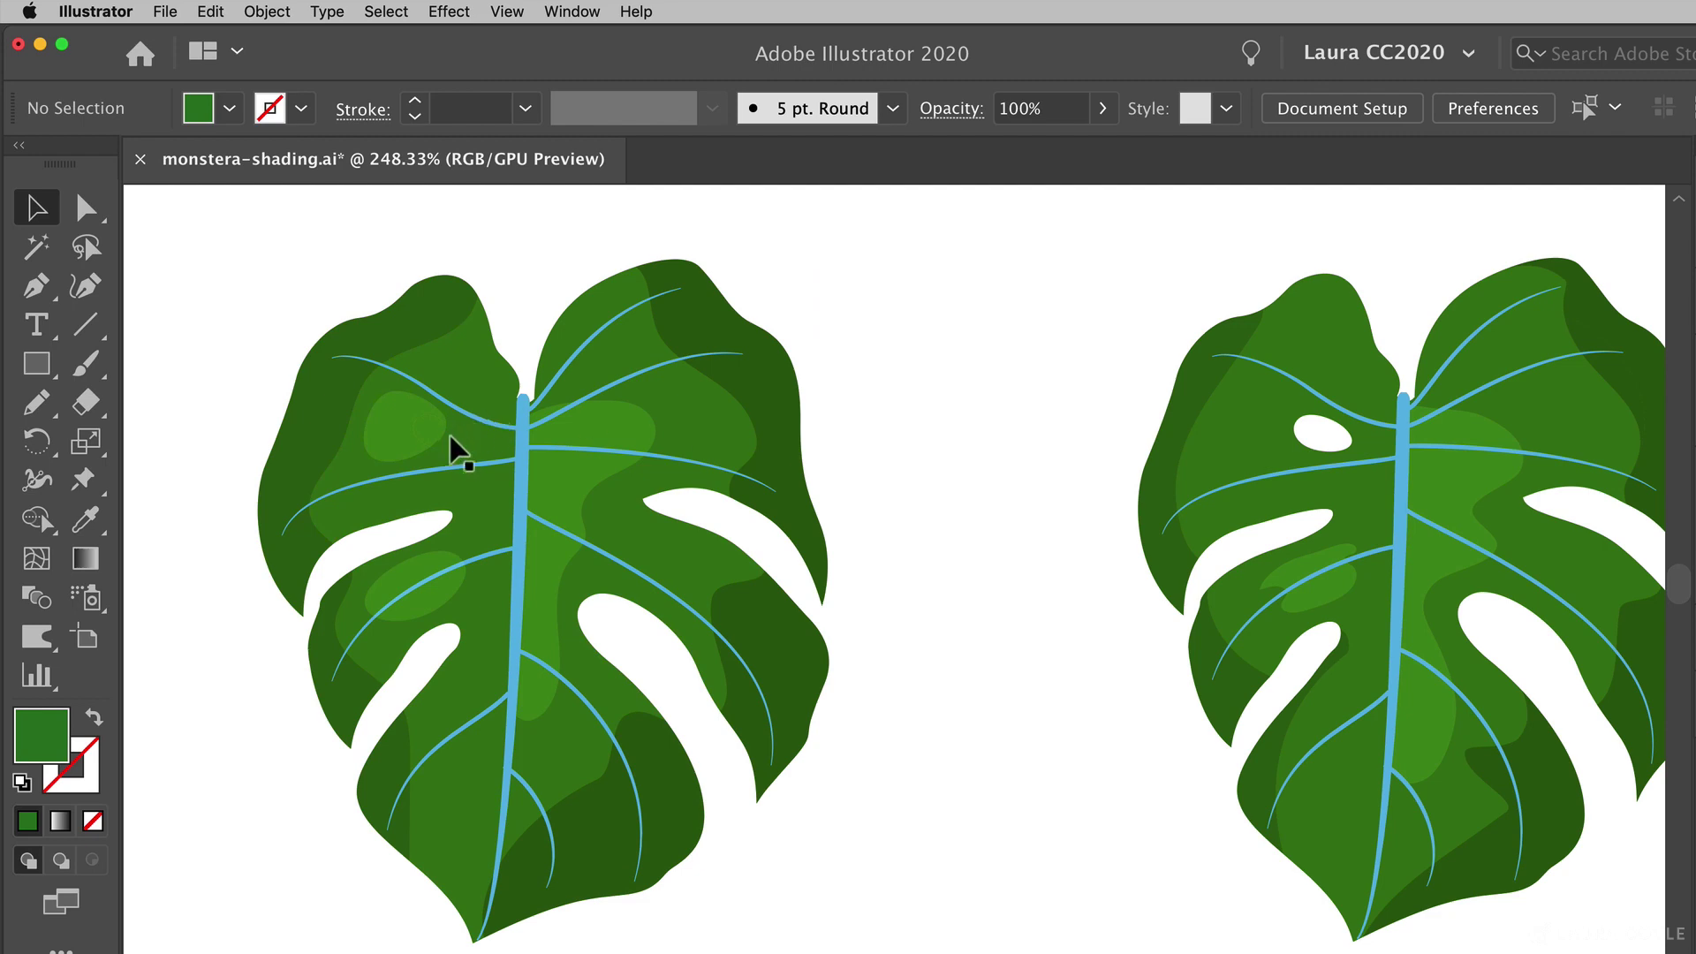
Delete the cut-out leaf piece and the leftover highlight piece to open a real hole in the upper left lobe.
click(456, 440)
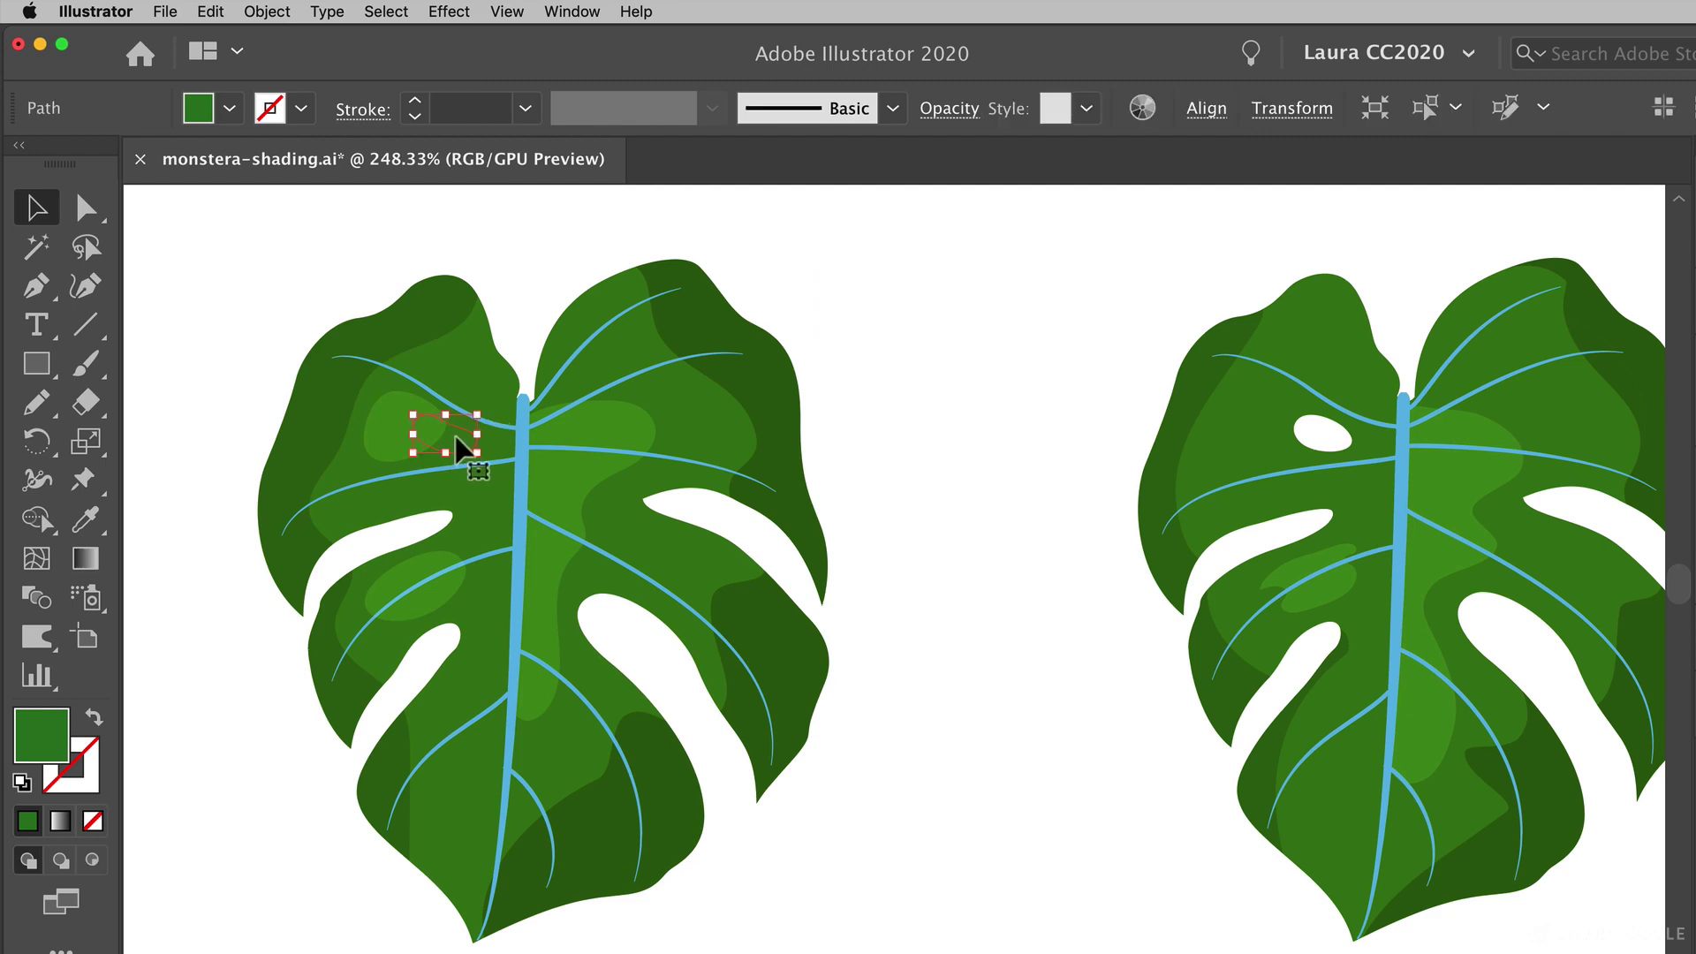
key(Delete)
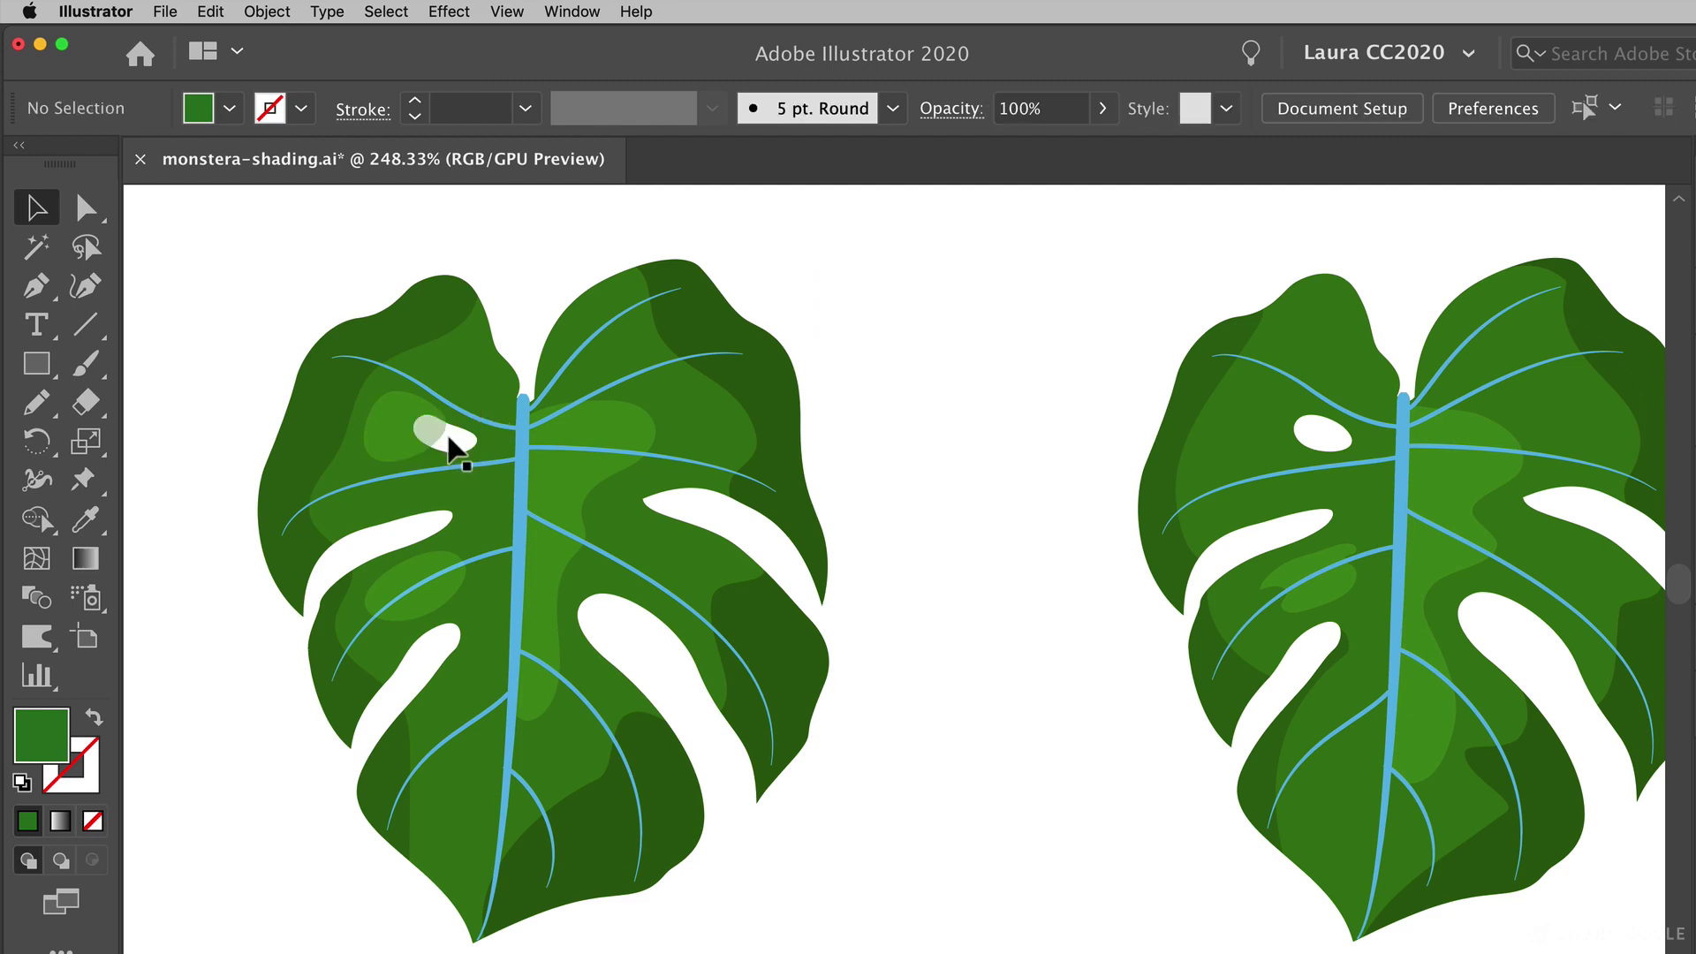
click(436, 435)
key(Delete)
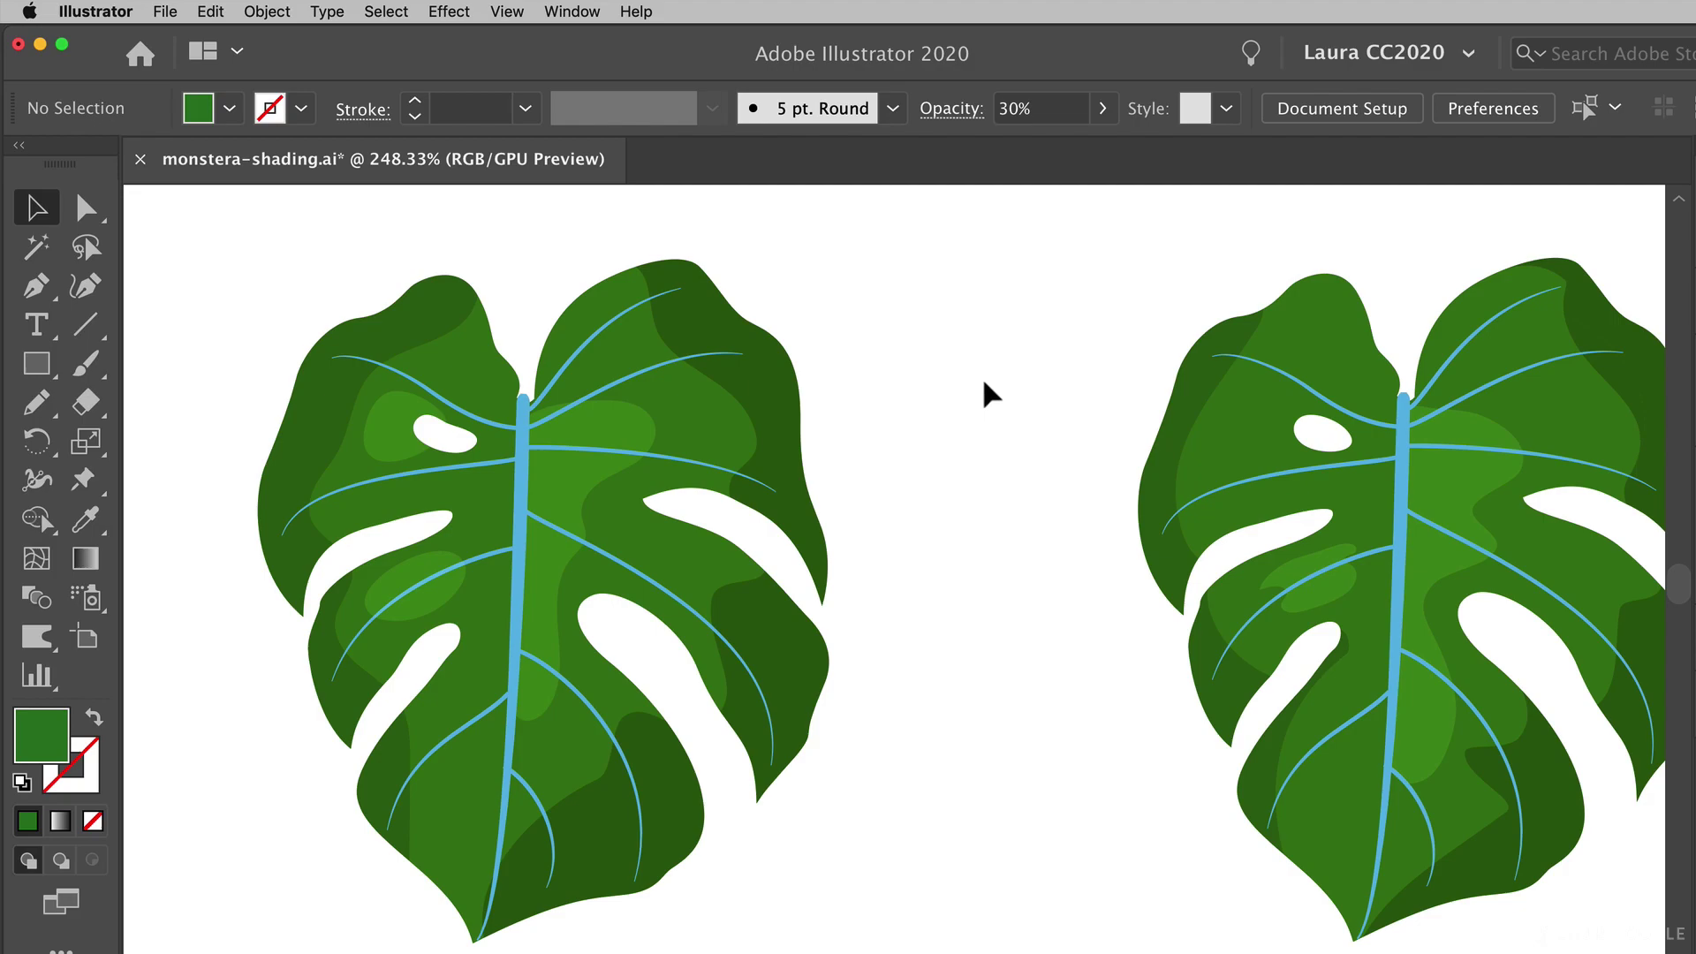
drag(1098, 469, 1026, 504)
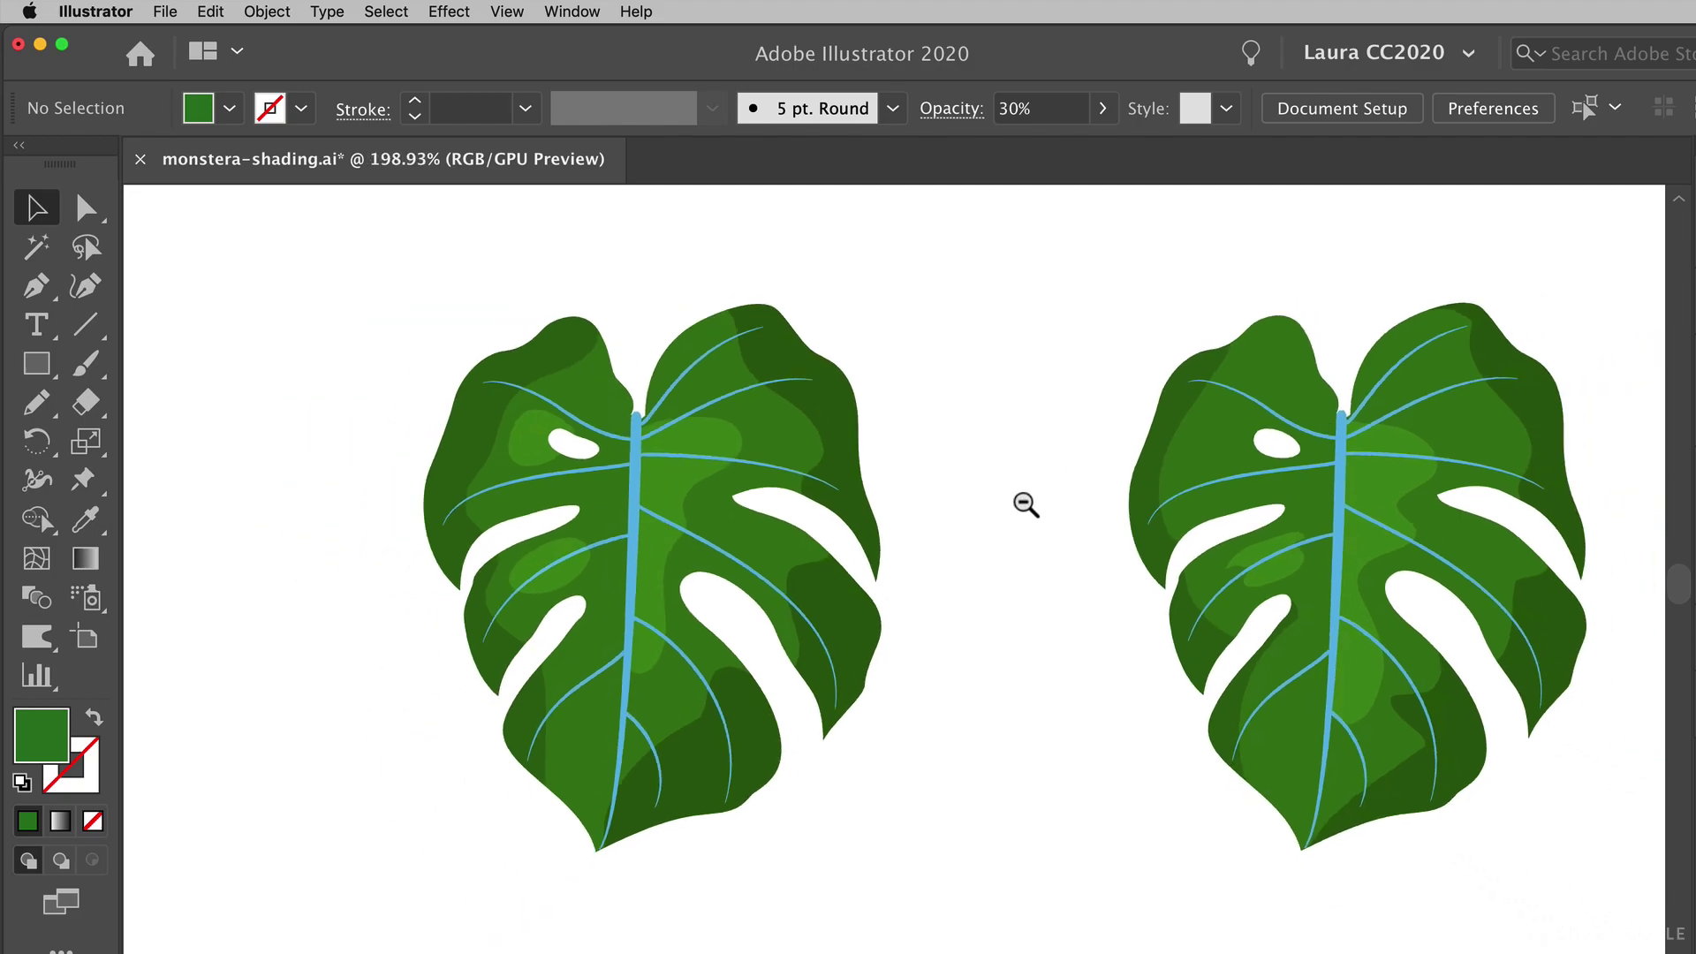
drag(1052, 579, 937, 597)
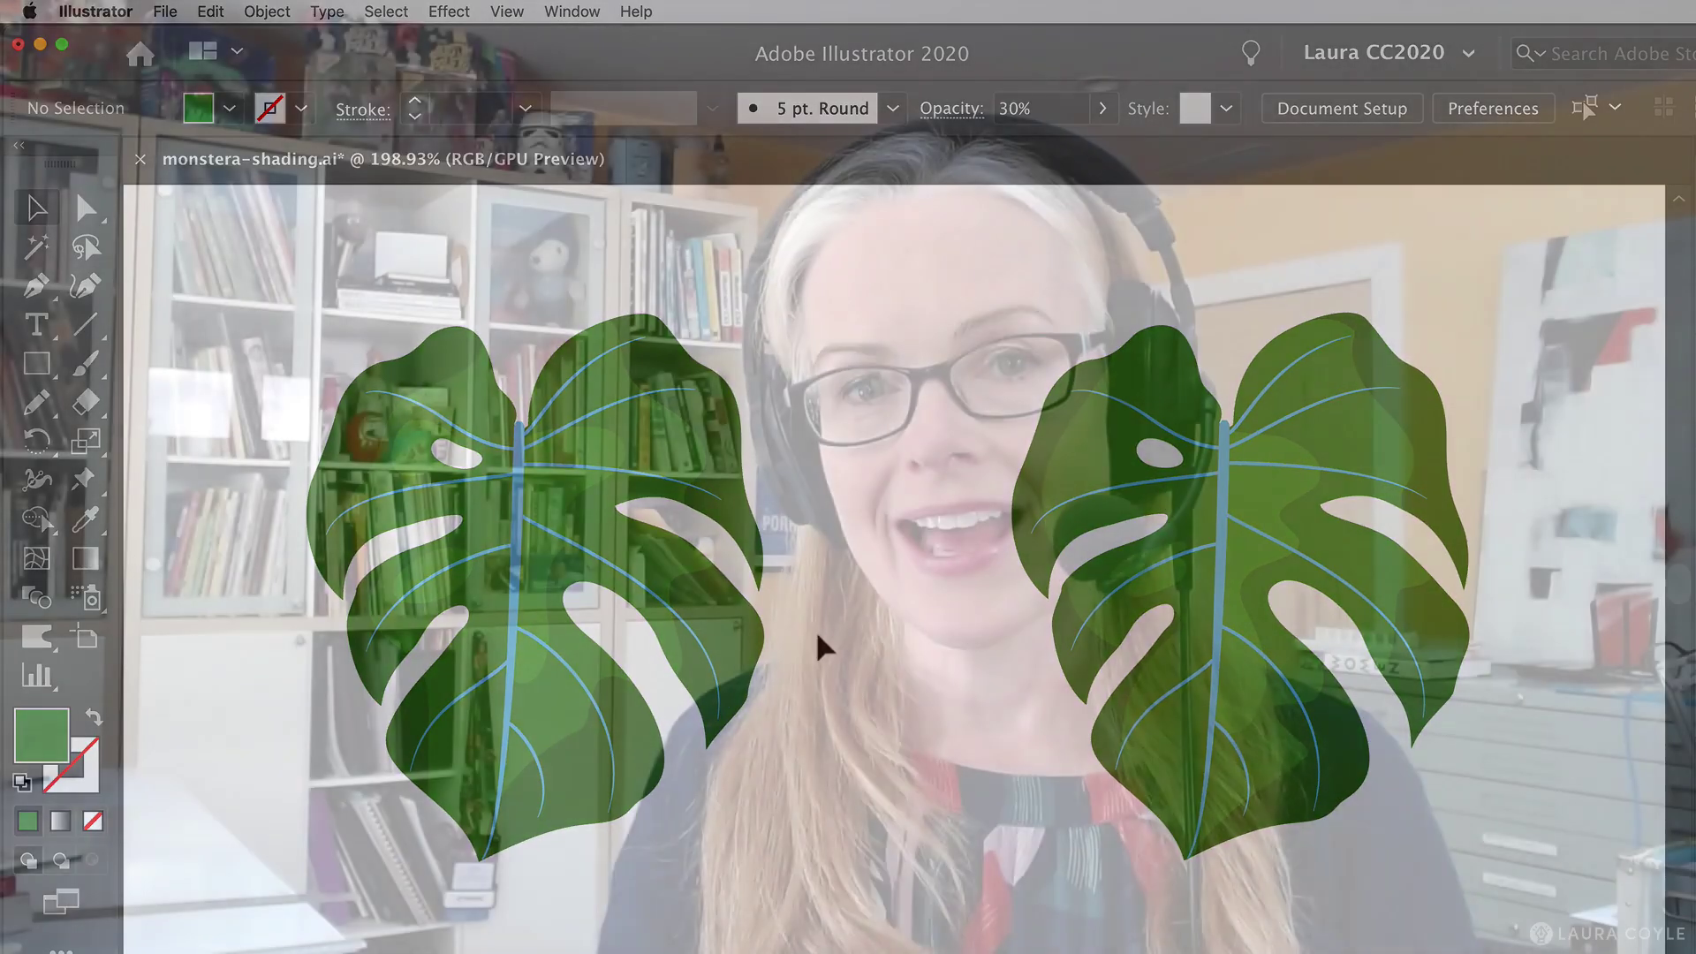